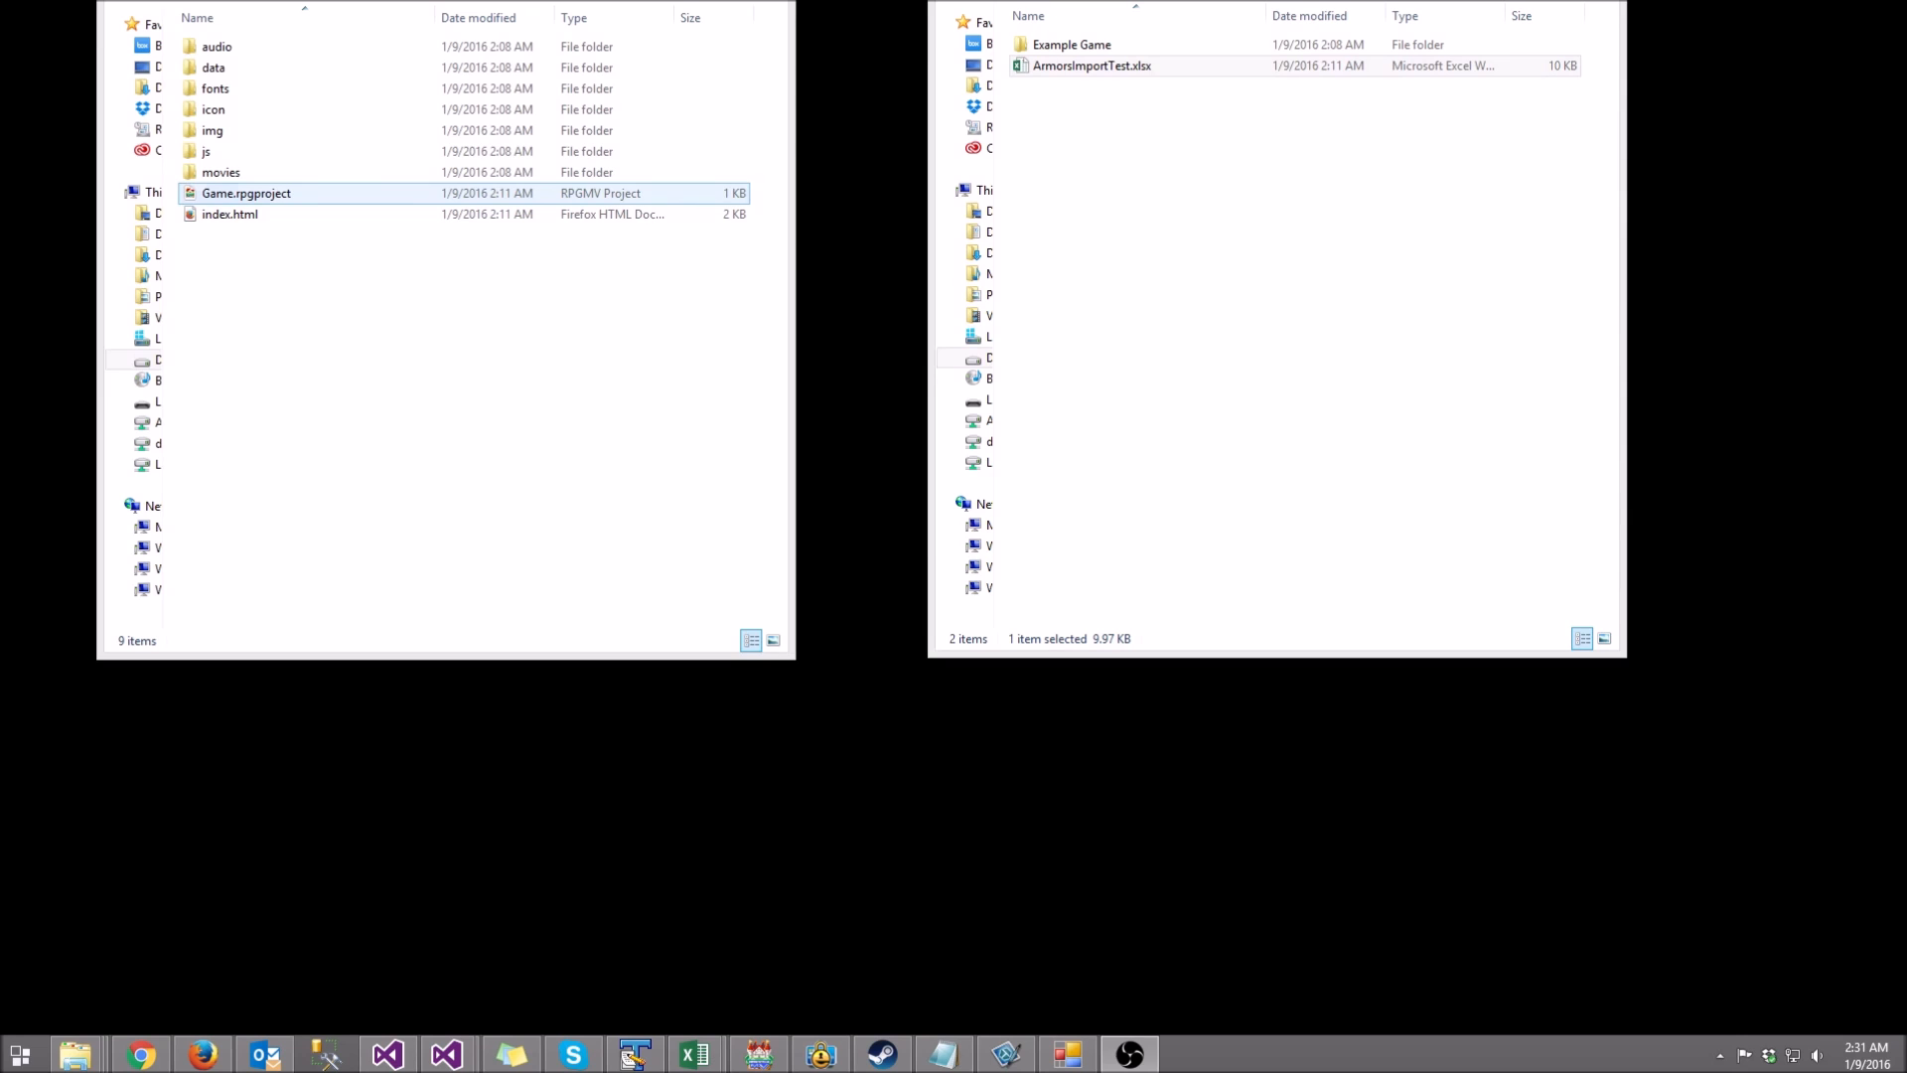
Step: Open Game.rpgproject and review the Cloth and Ring armors in the database's Armors list
{"action": "double_click", "coordinate": [246, 193]}
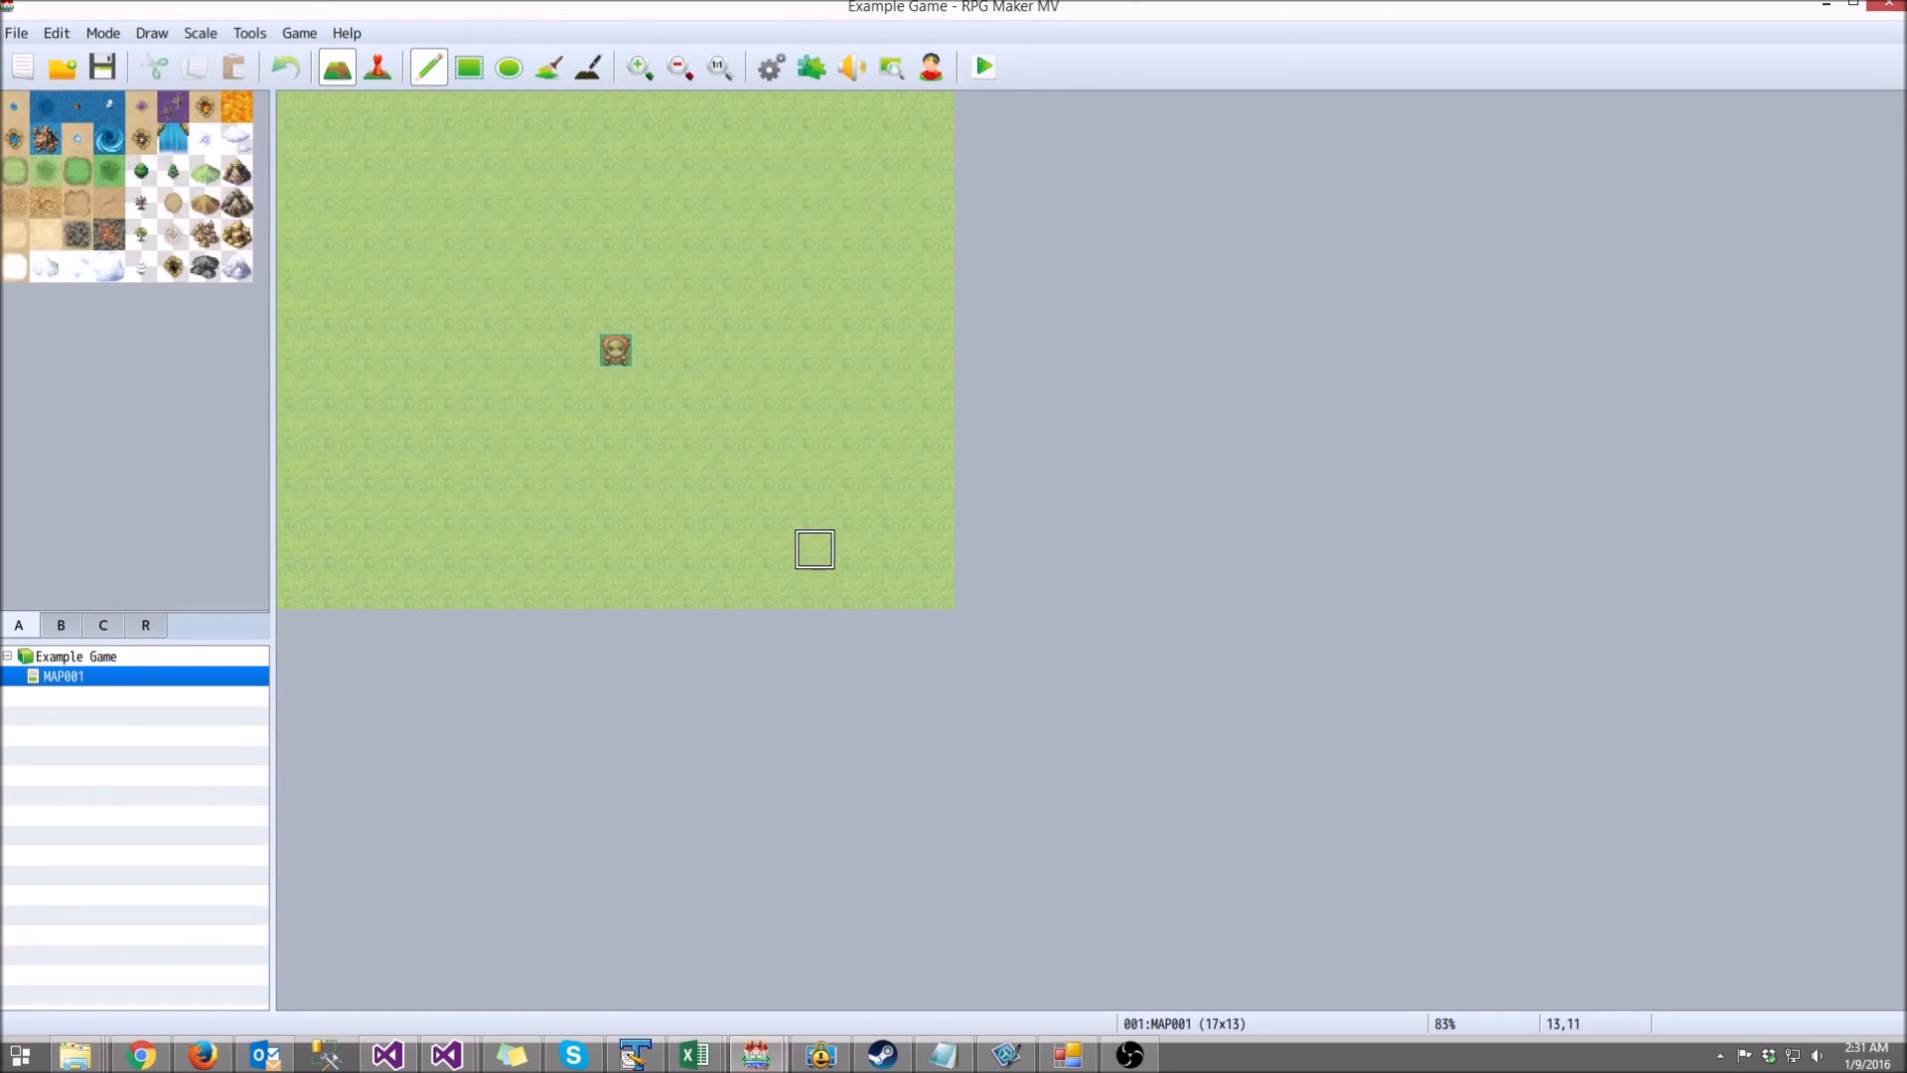
{"action": "left_click", "coordinate": [772, 67]}
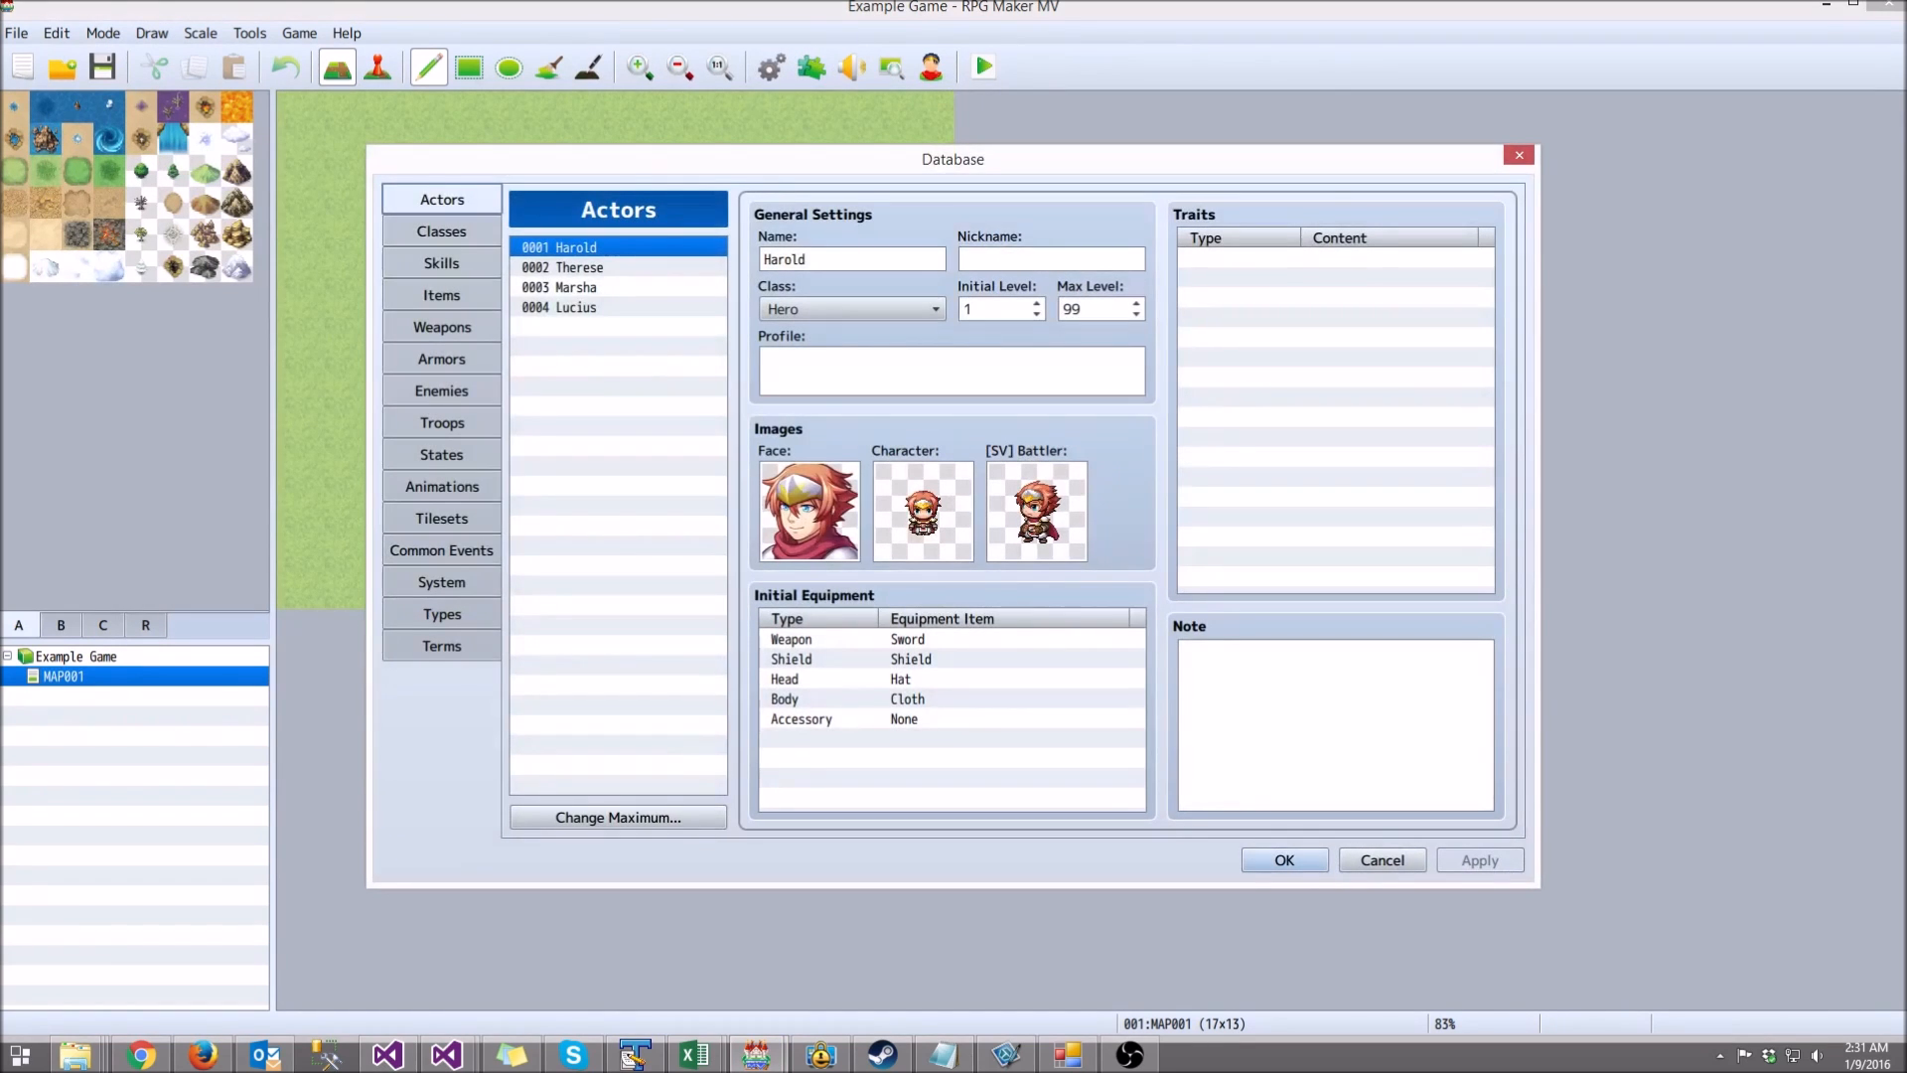
{"action": "left_click", "coordinate": [442, 359]}
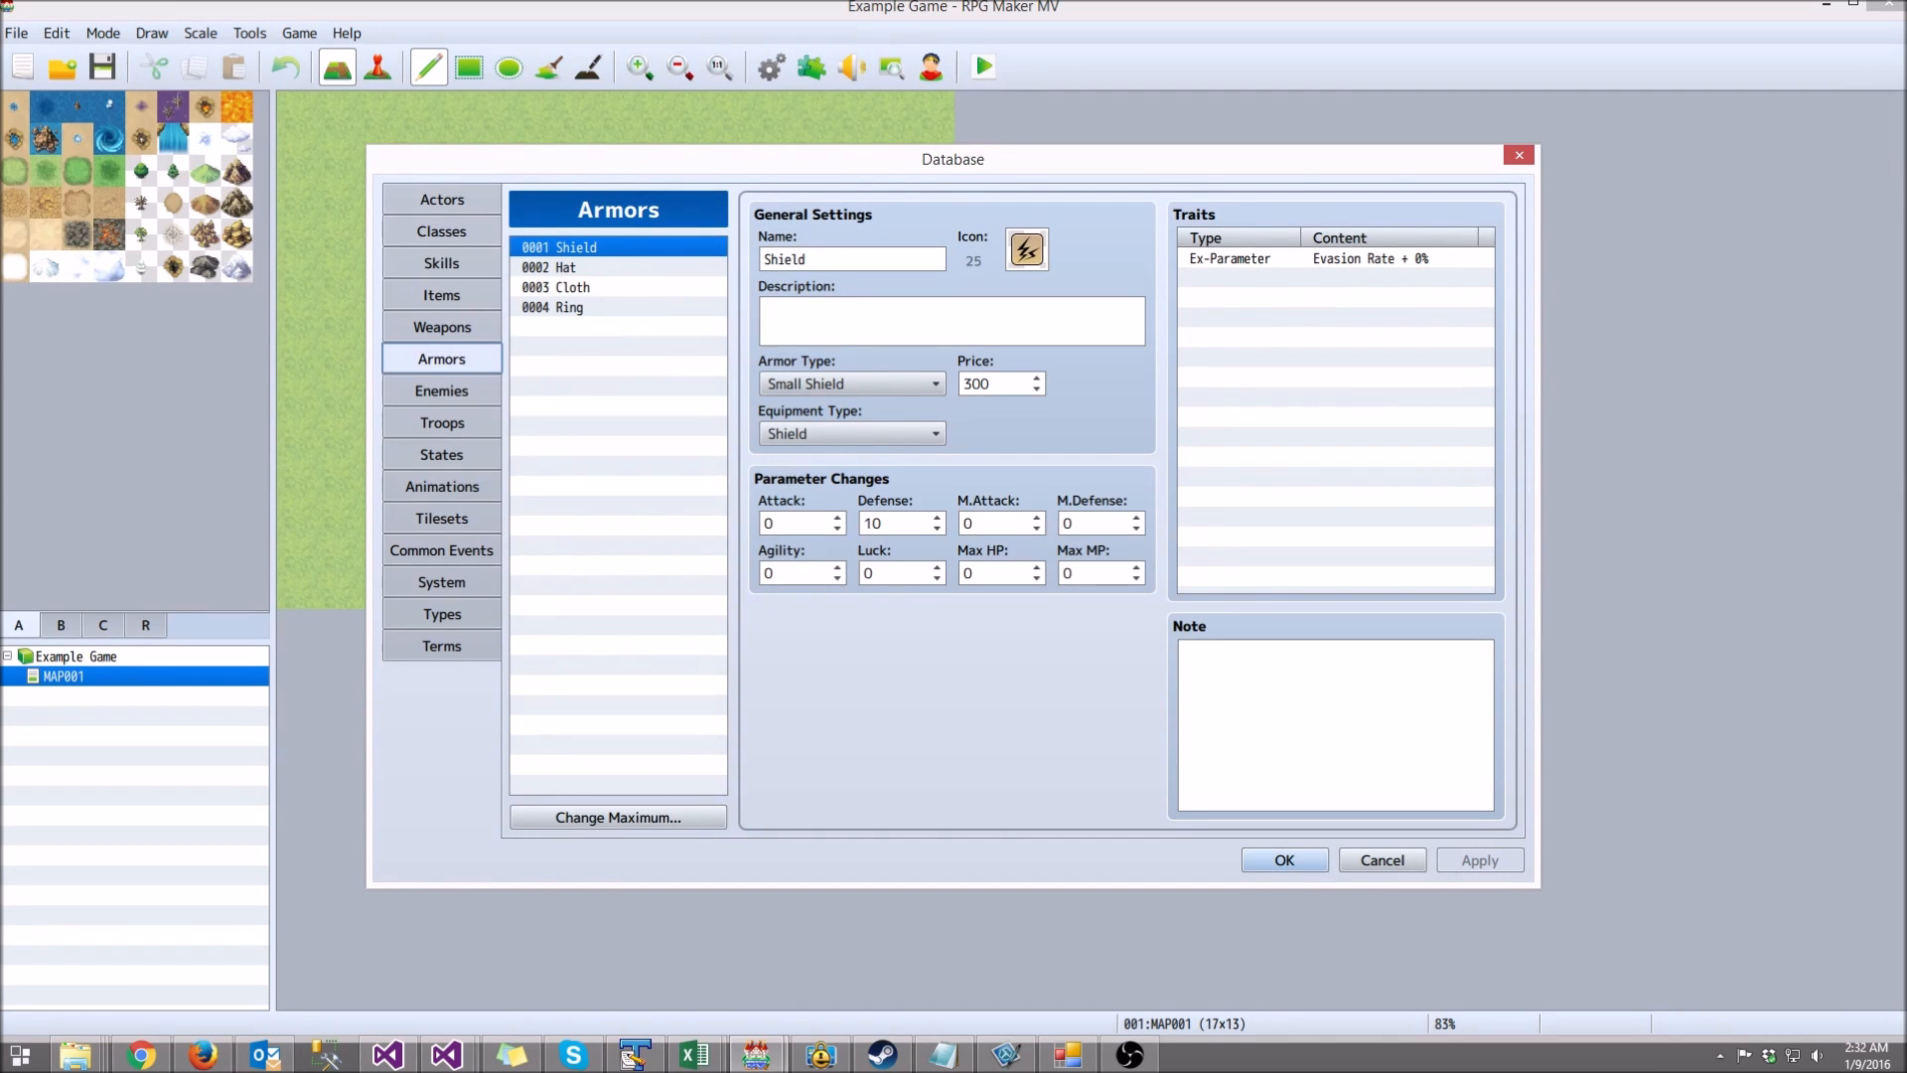
{"action": "left_click", "coordinate": [596, 287]}
{"action": "left_click", "coordinate": [595, 307]}
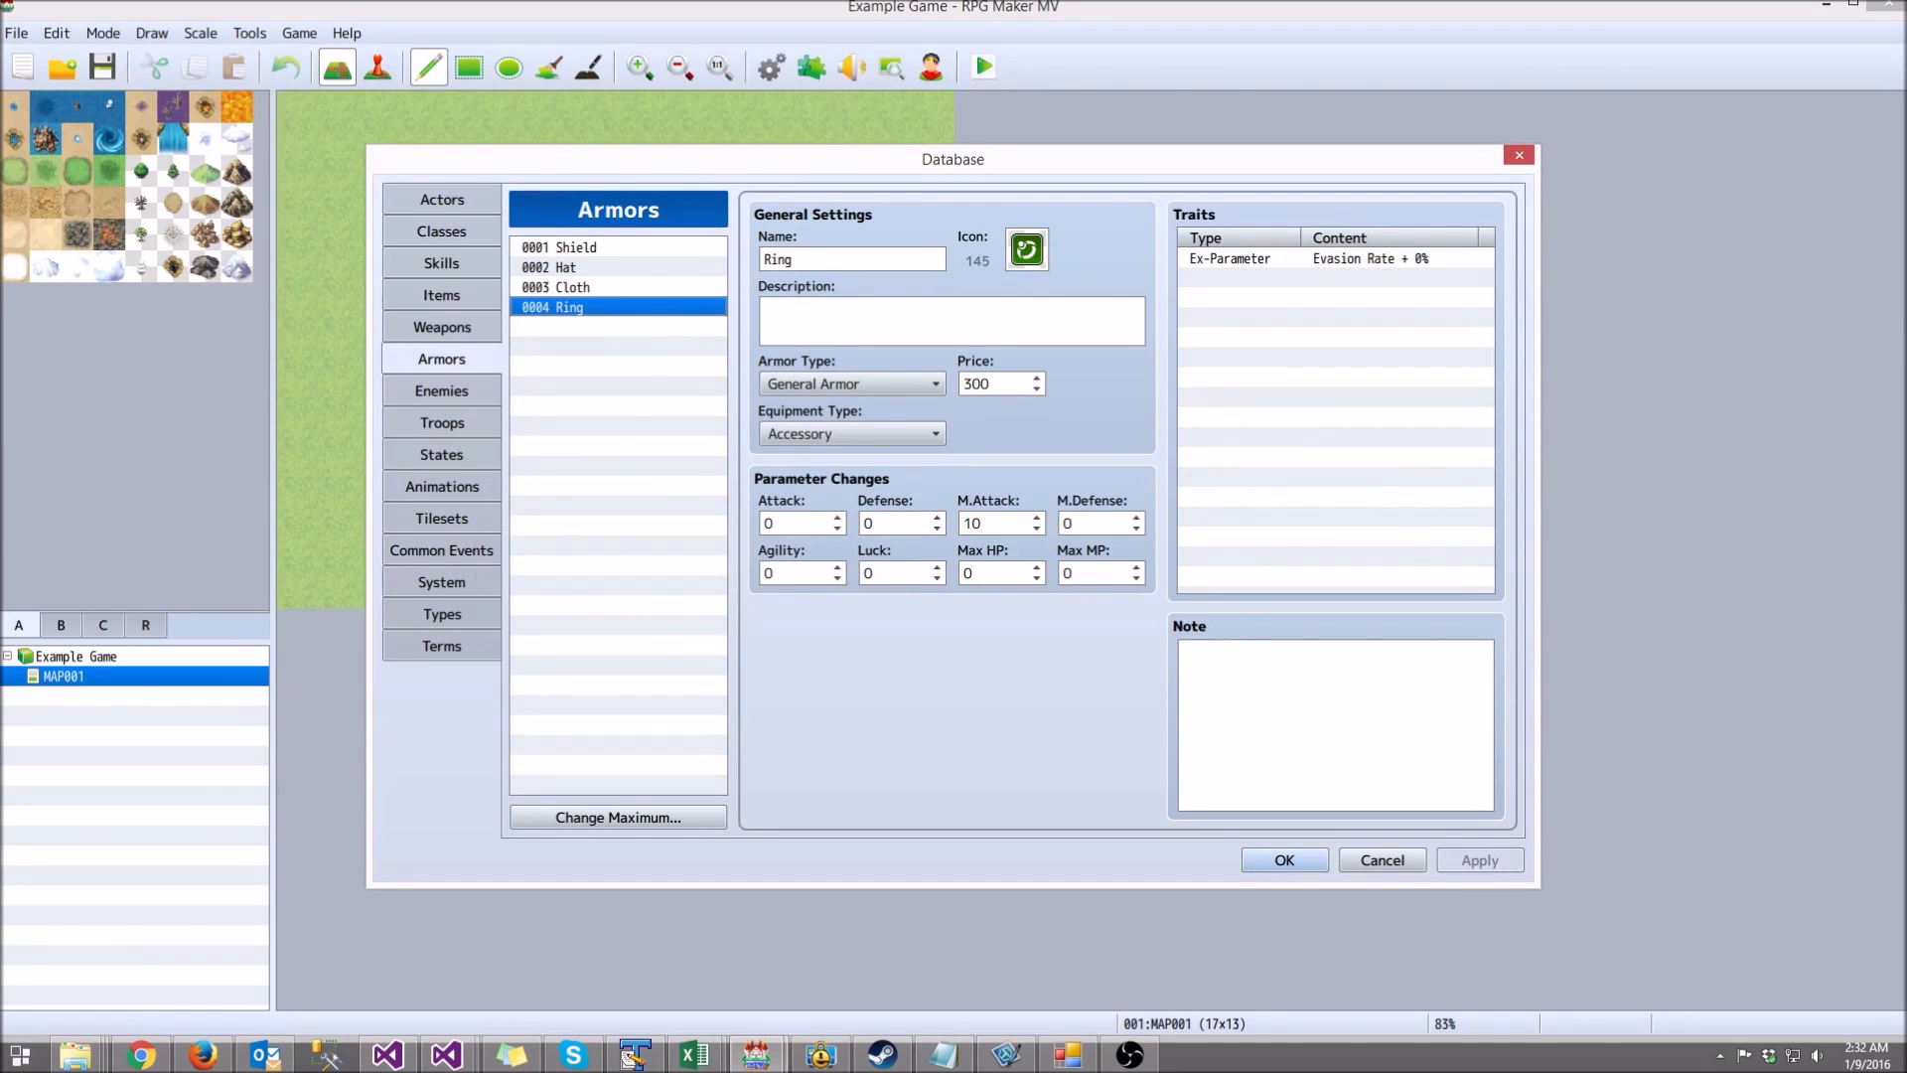
{"action": "left_click", "coordinate": [1519, 155]}
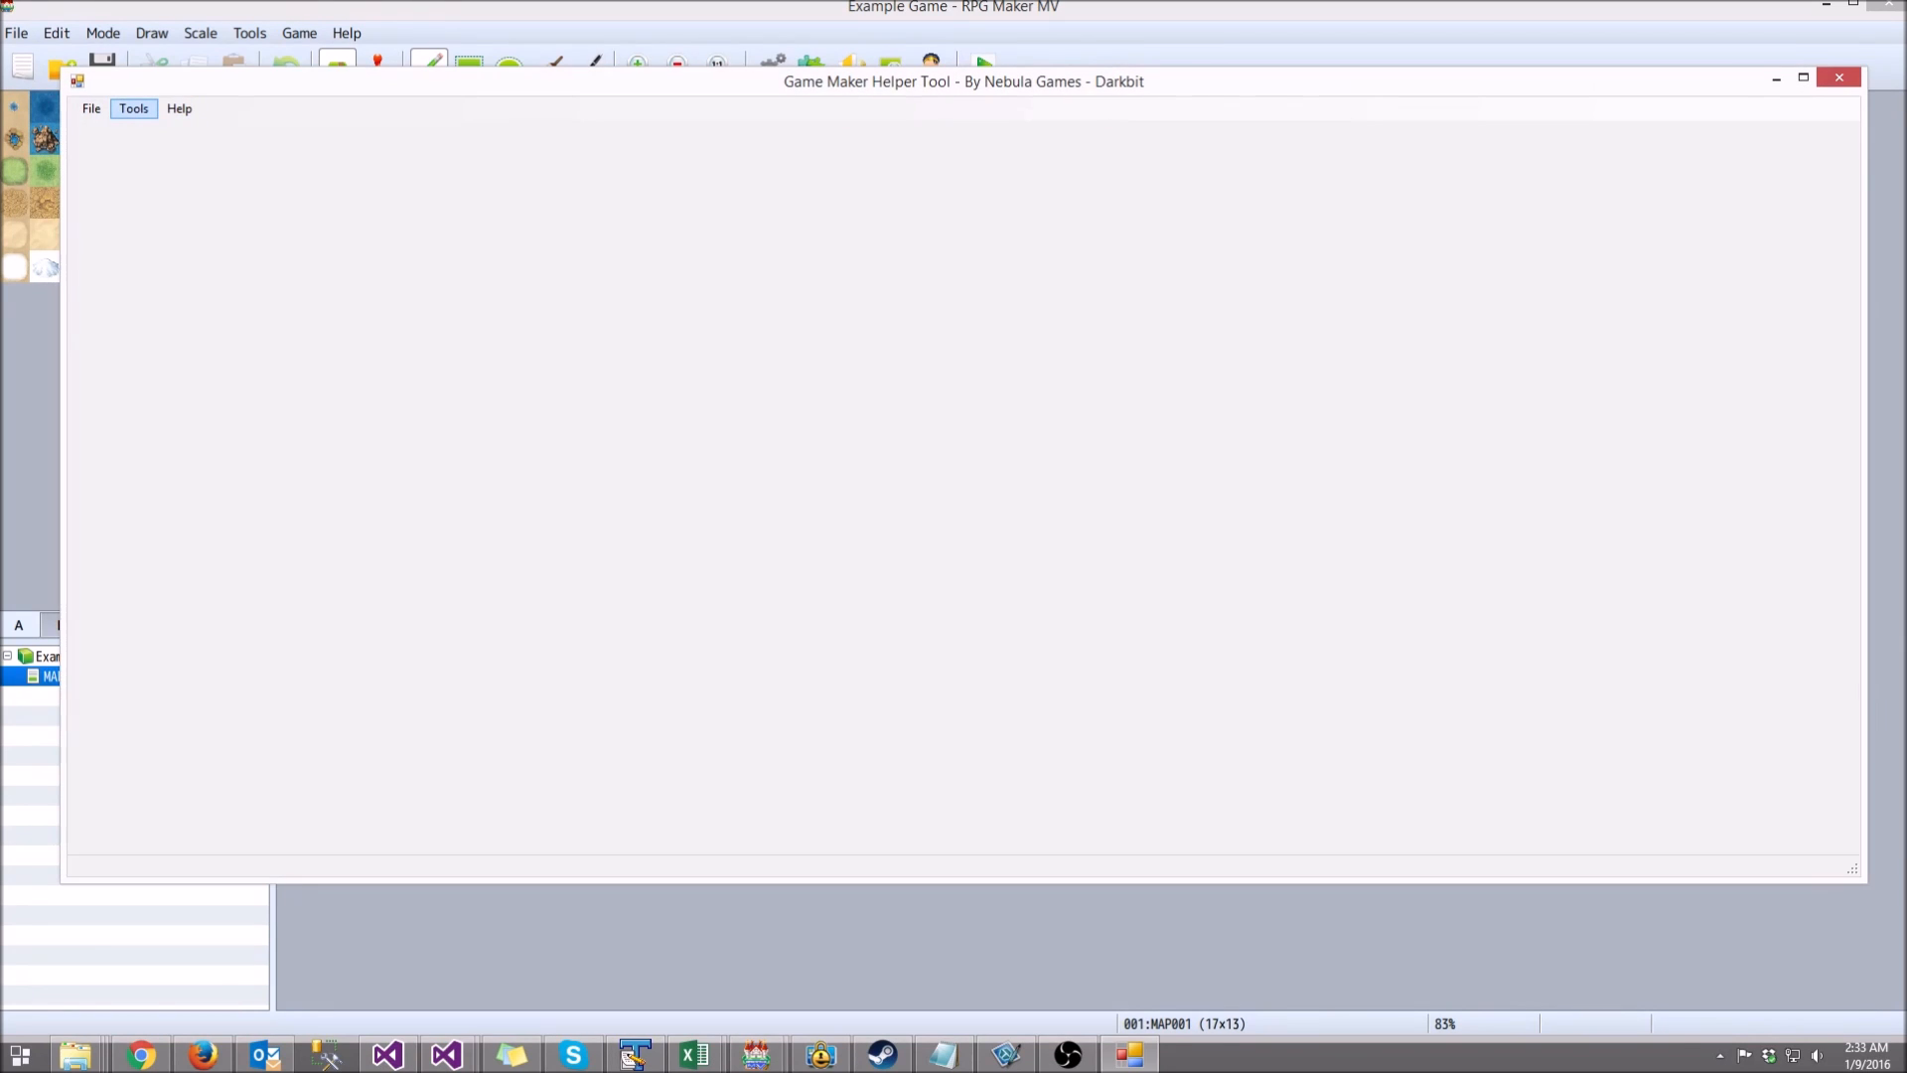
Step: Start the RPG Maker MV Project Editor and load Example Game's Game.rpgproject into it
{"action": "left_click", "coordinate": [133, 108]}
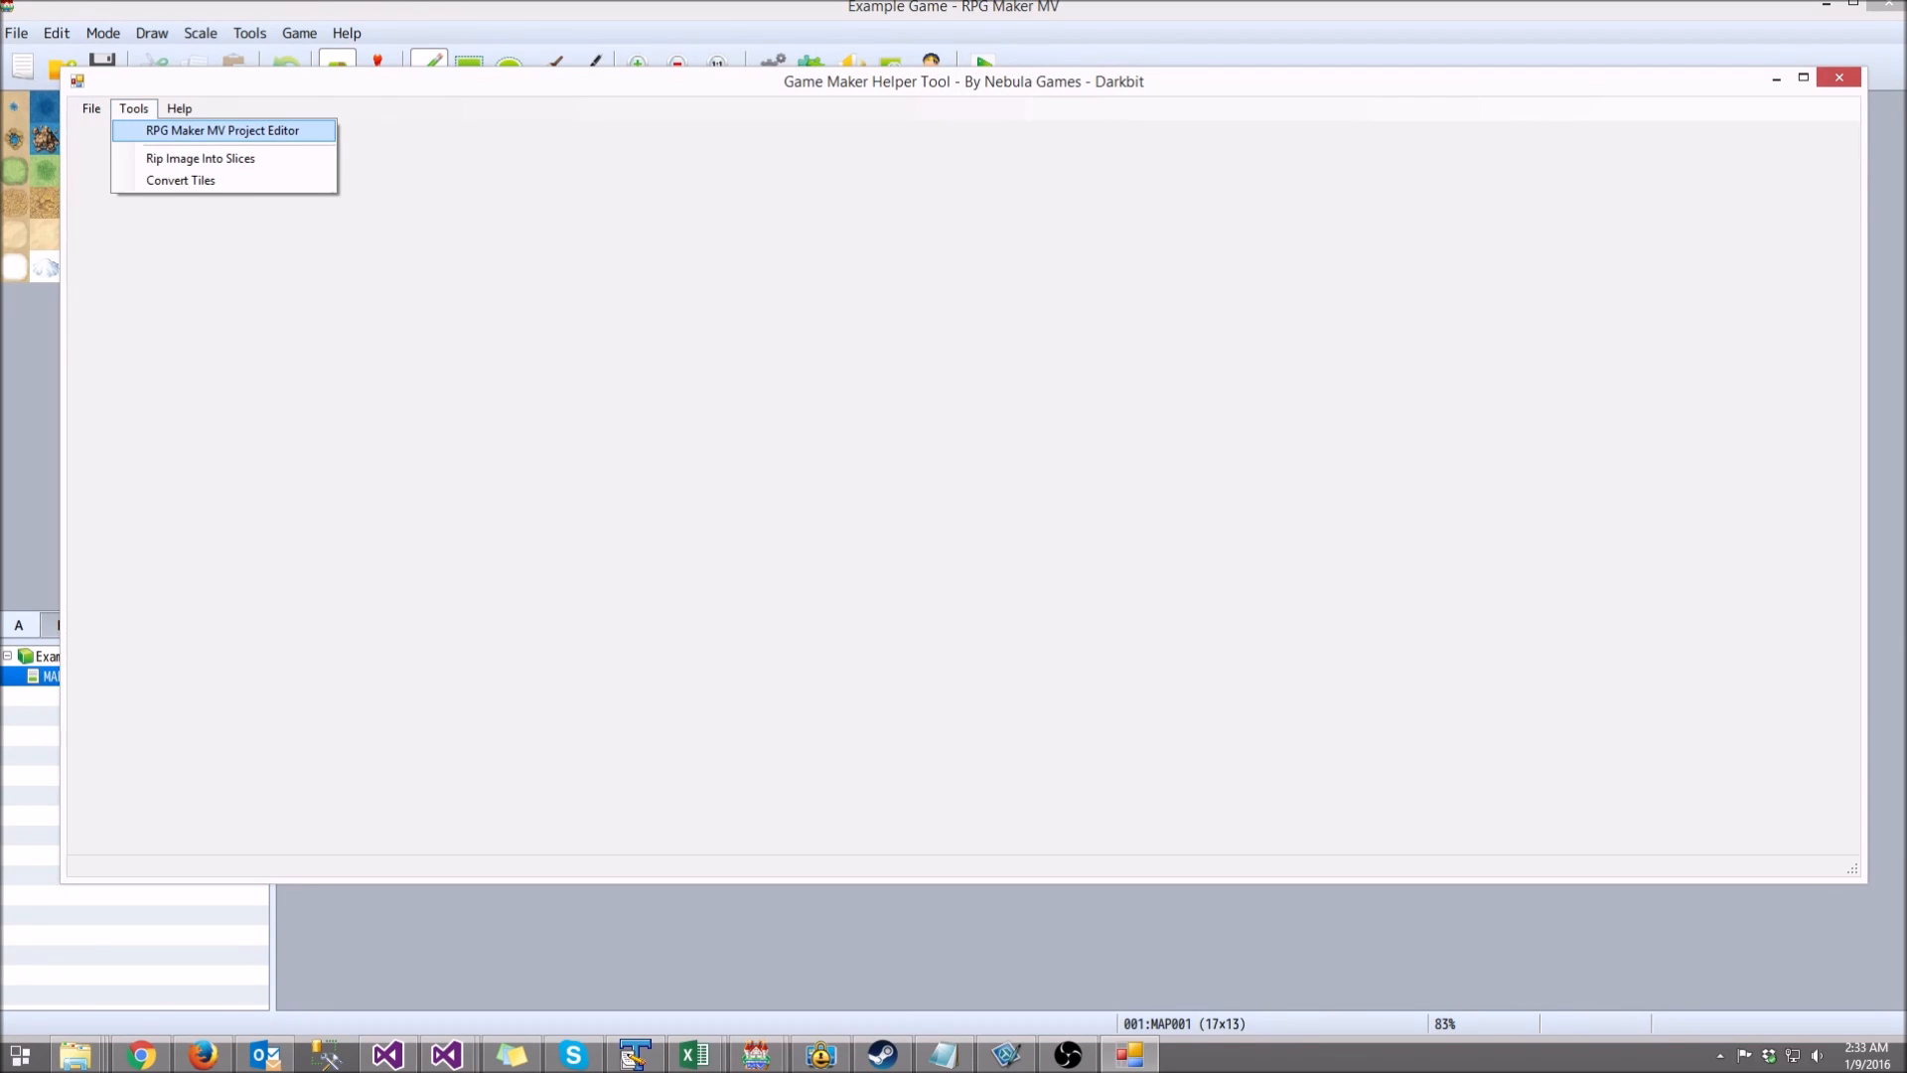
{"action": "left_click", "coordinate": [223, 132]}
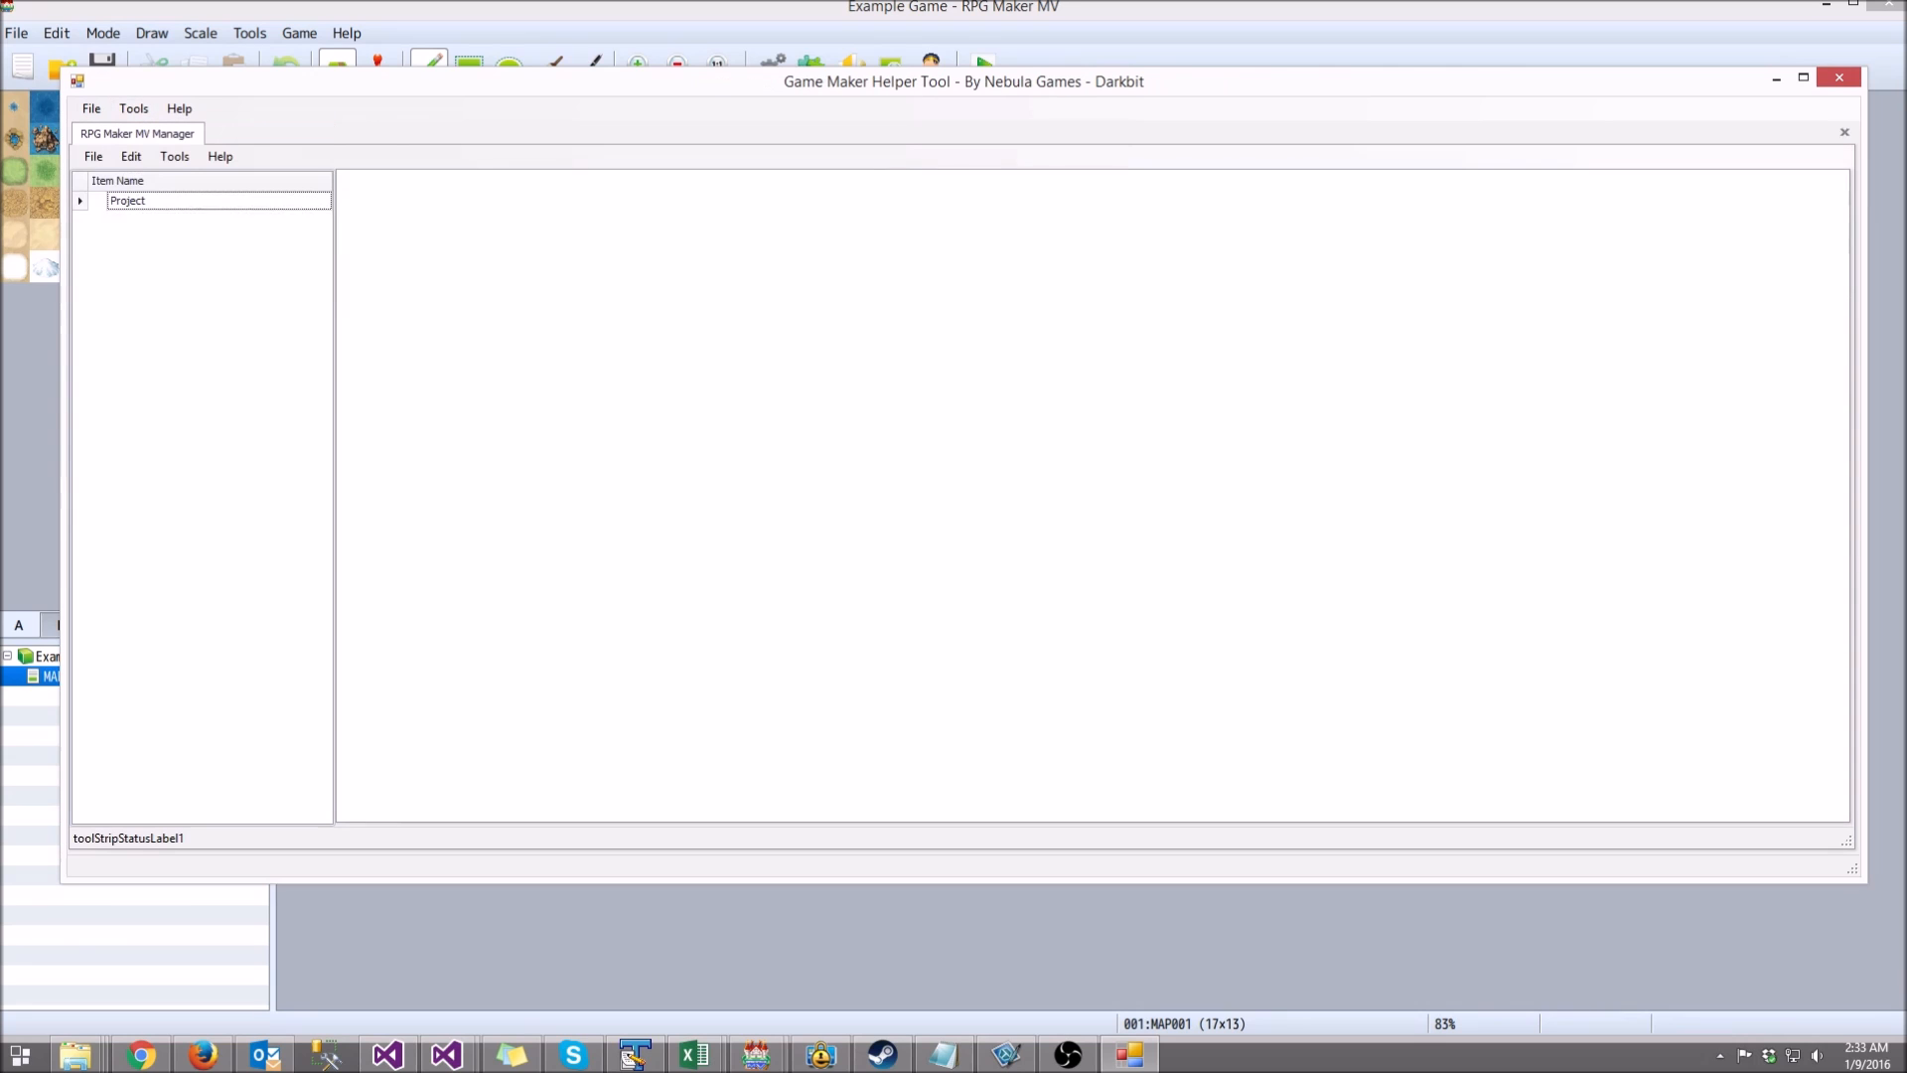
{"action": "left_click", "coordinate": [93, 156]}
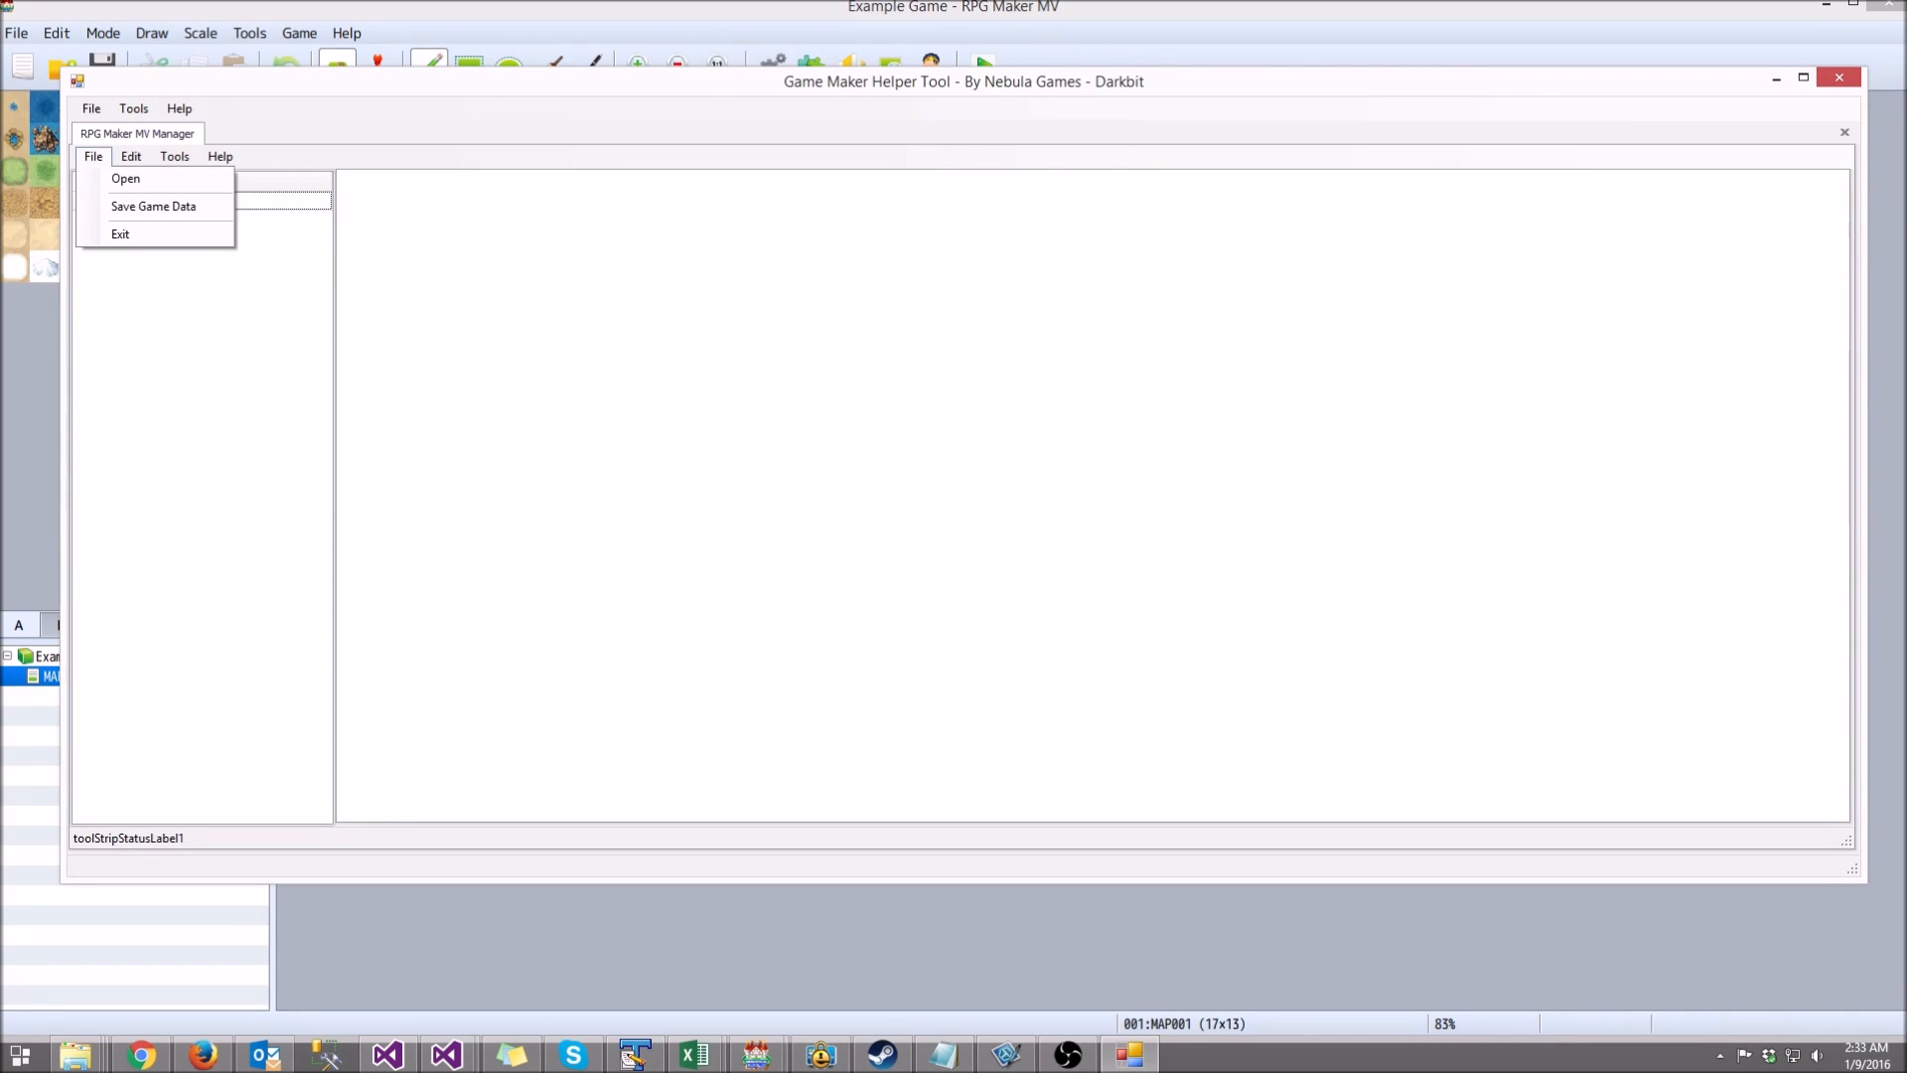
{"action": "left_click", "coordinate": [125, 178]}
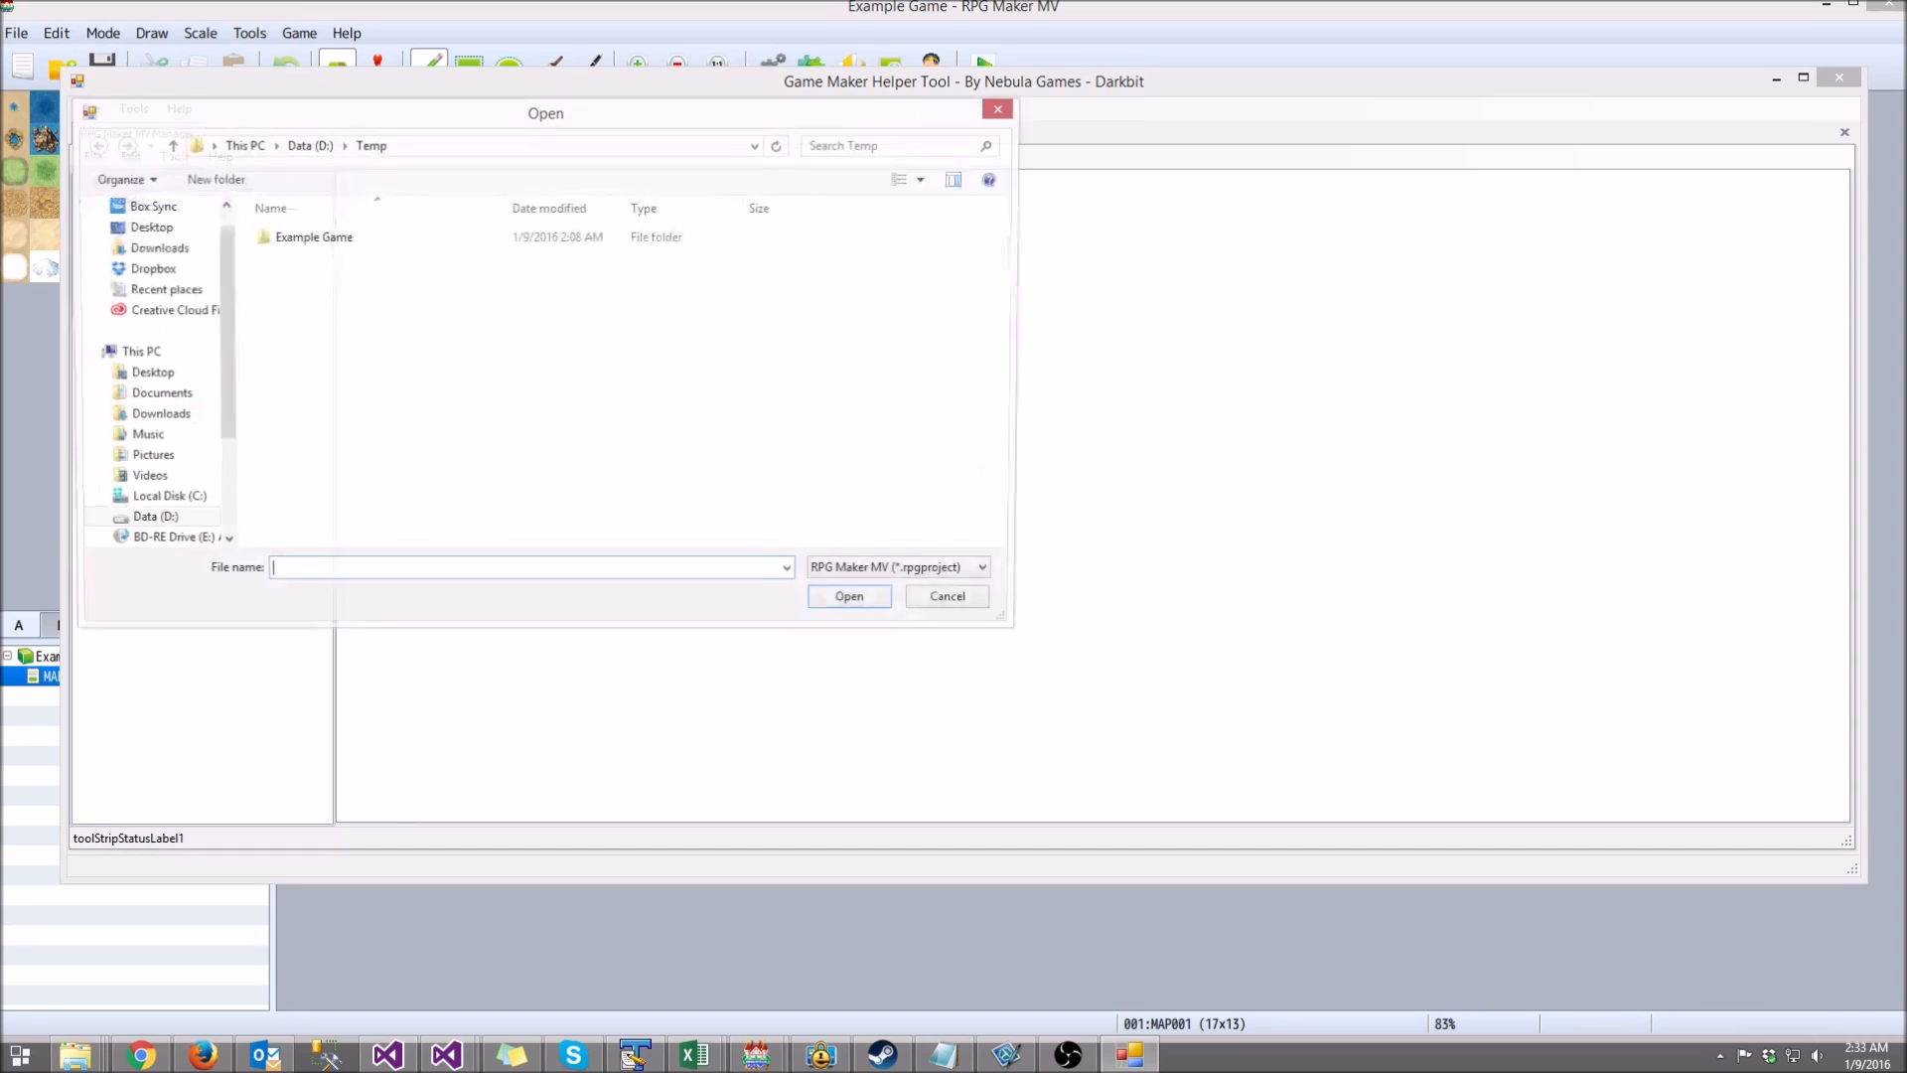
{"action": "double_click", "coordinate": [311, 237]}
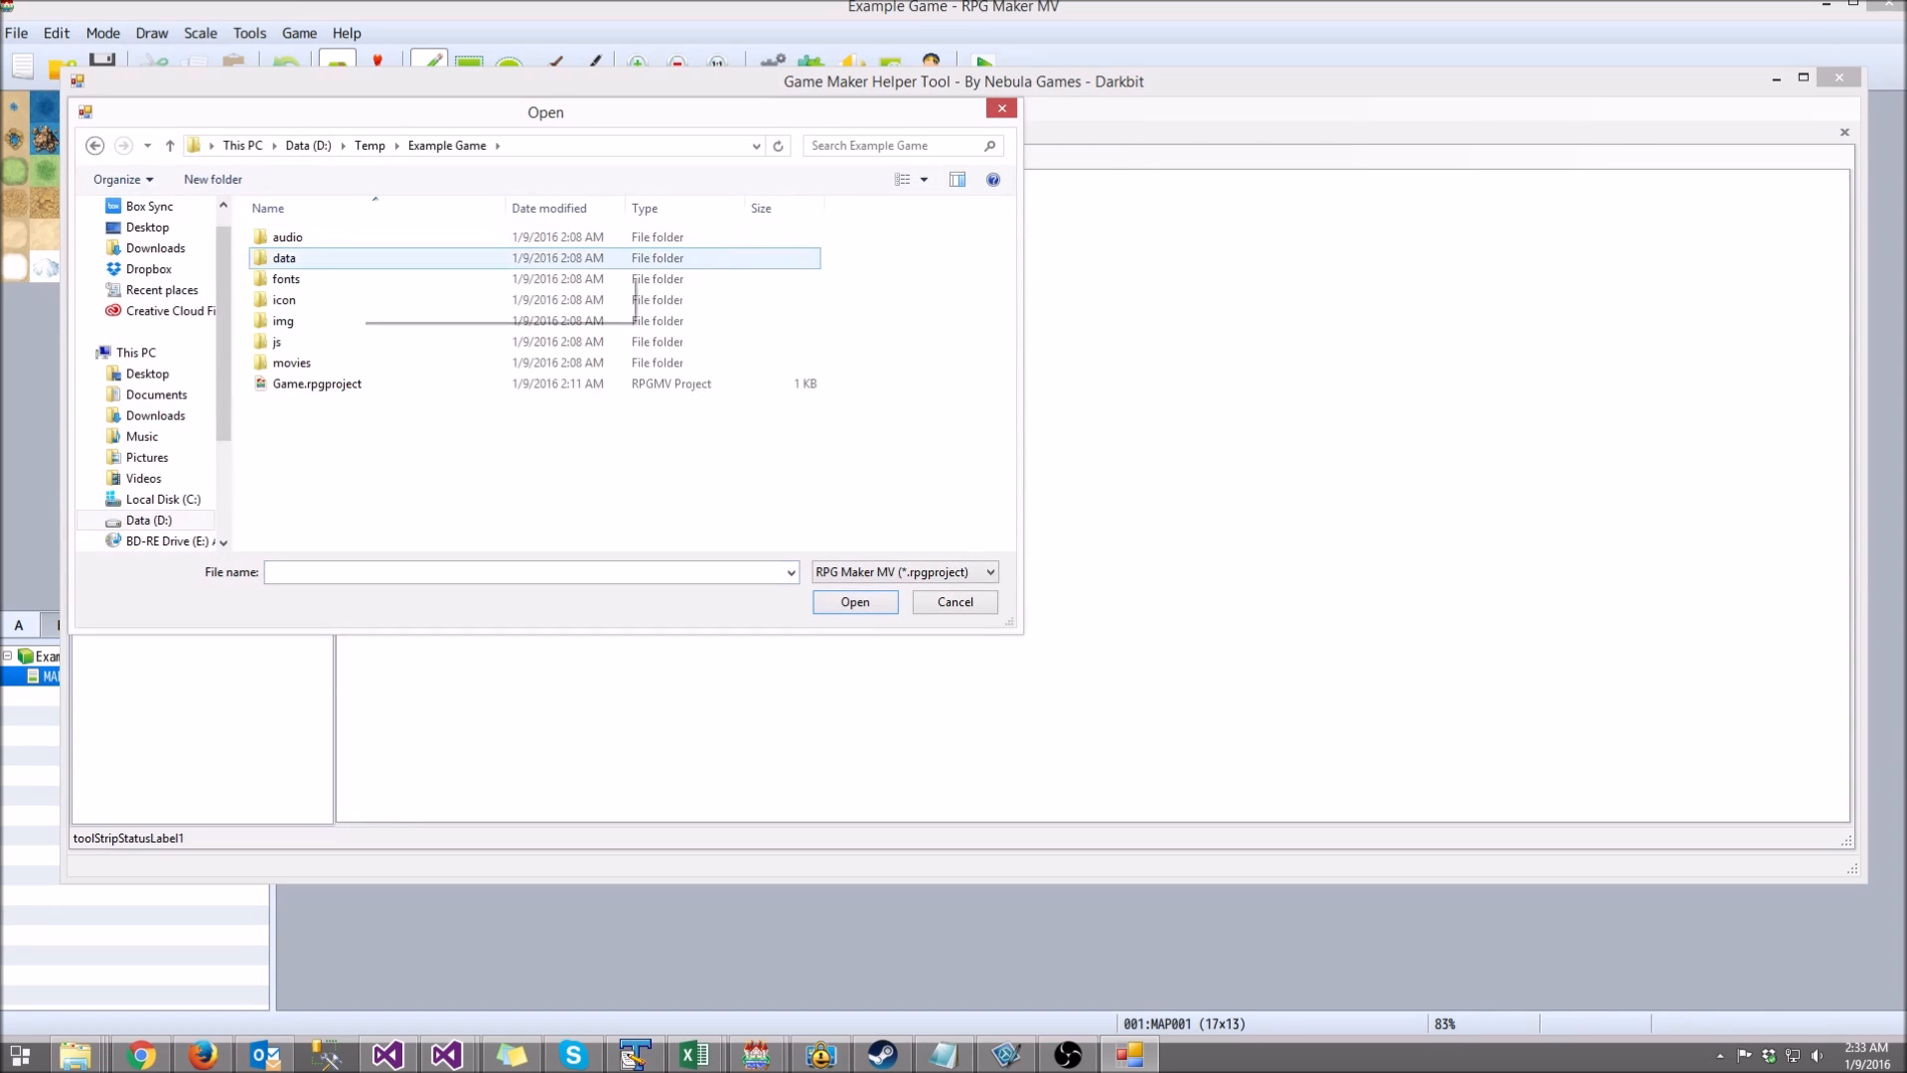
{"action": "left_click", "coordinate": [328, 383]}
{"action": "double_click", "coordinate": [333, 384]}
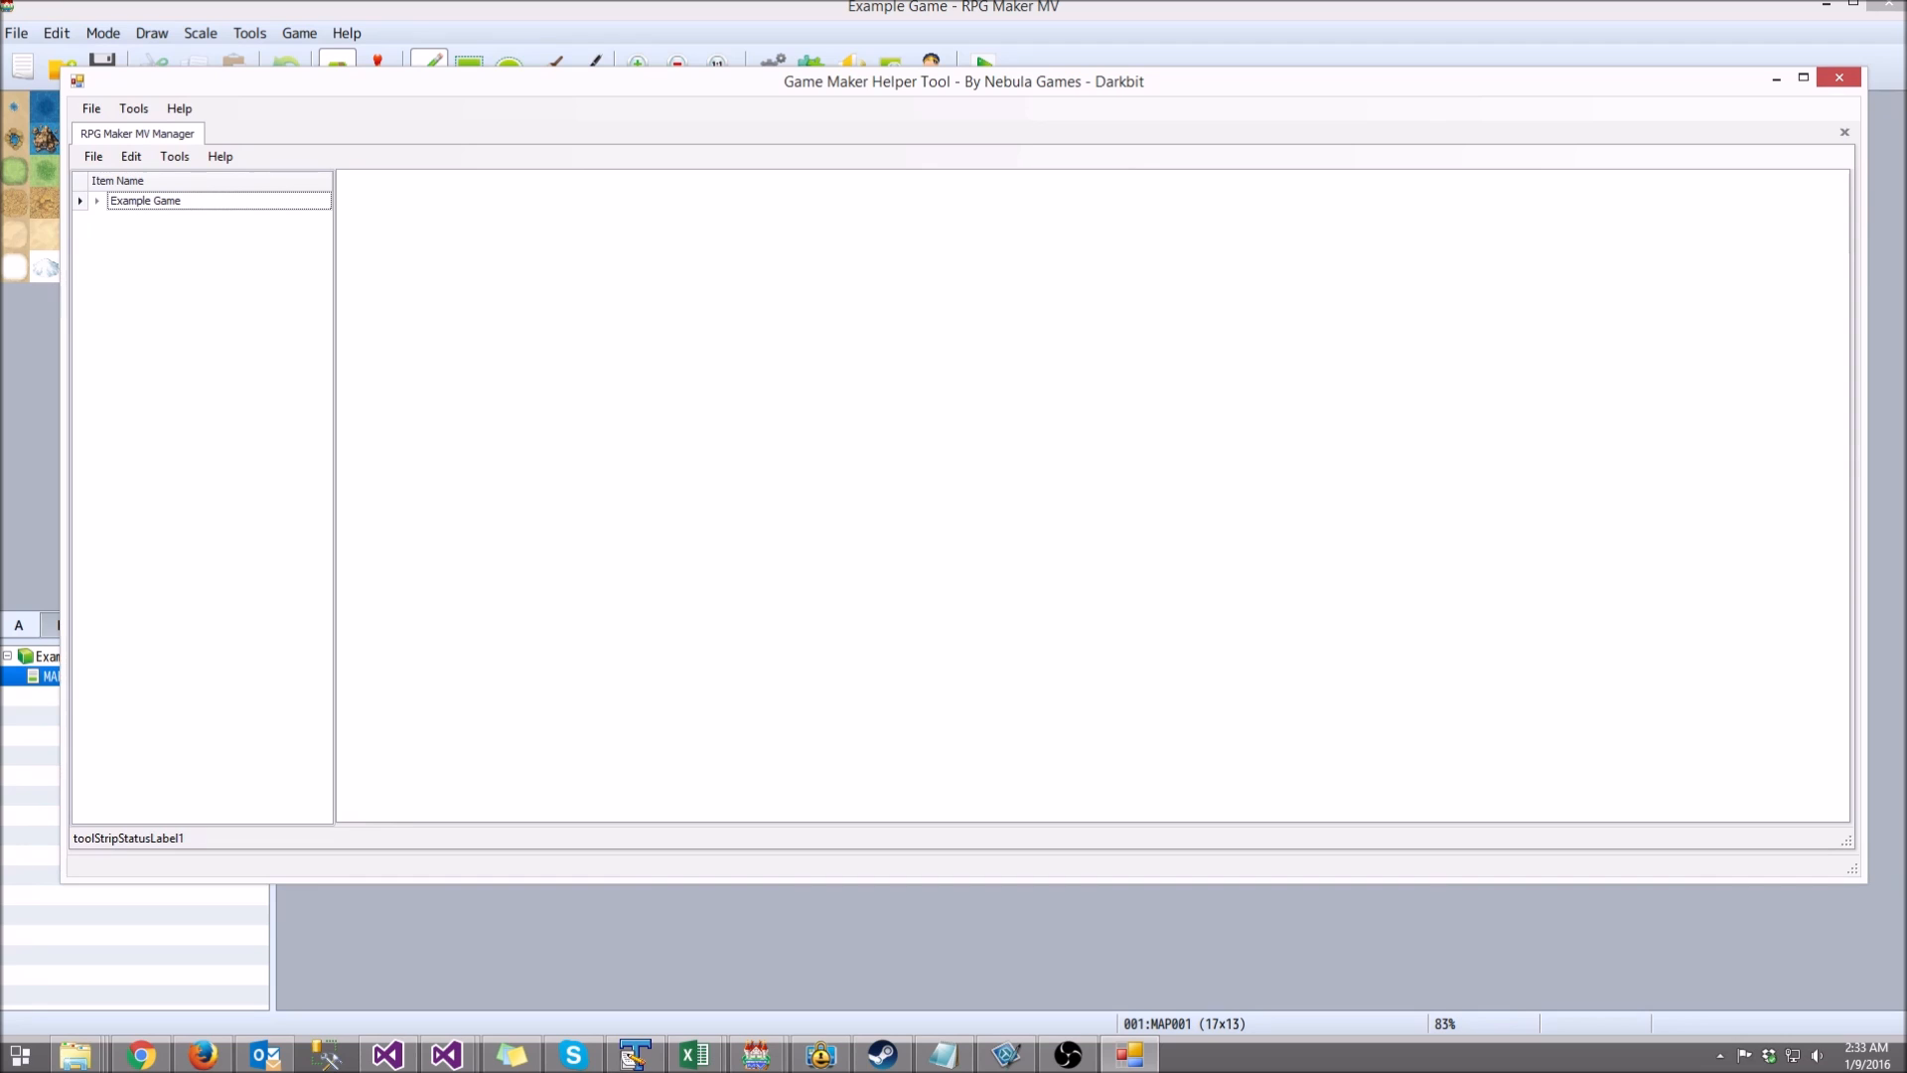
Step: Expand the Example Game tree and browse the Armors and Items entries
{"action": "left_click", "coordinate": [97, 201]}
{"action": "left_click", "coordinate": [115, 258]}
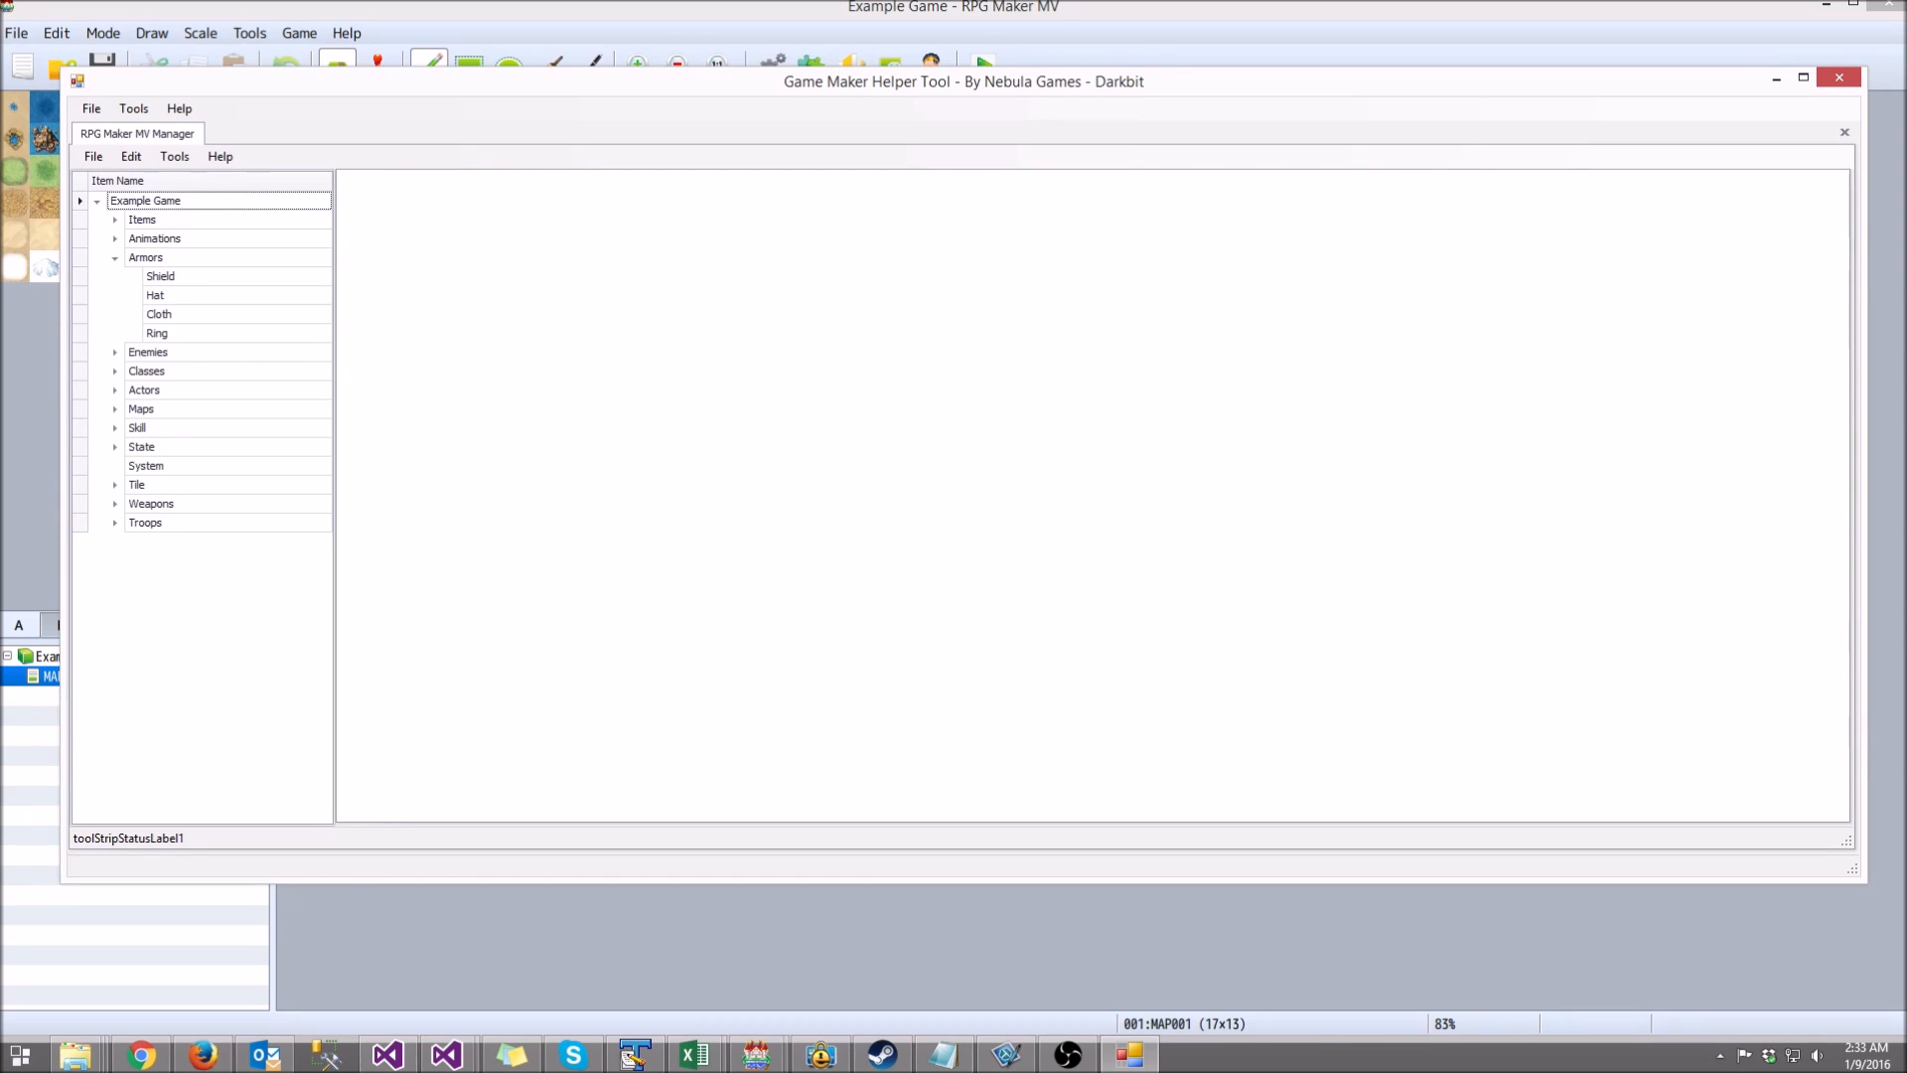
{"action": "left_click", "coordinate": [115, 219]}
{"action": "left_click", "coordinate": [115, 220]}
{"action": "left_click", "coordinate": [115, 258]}
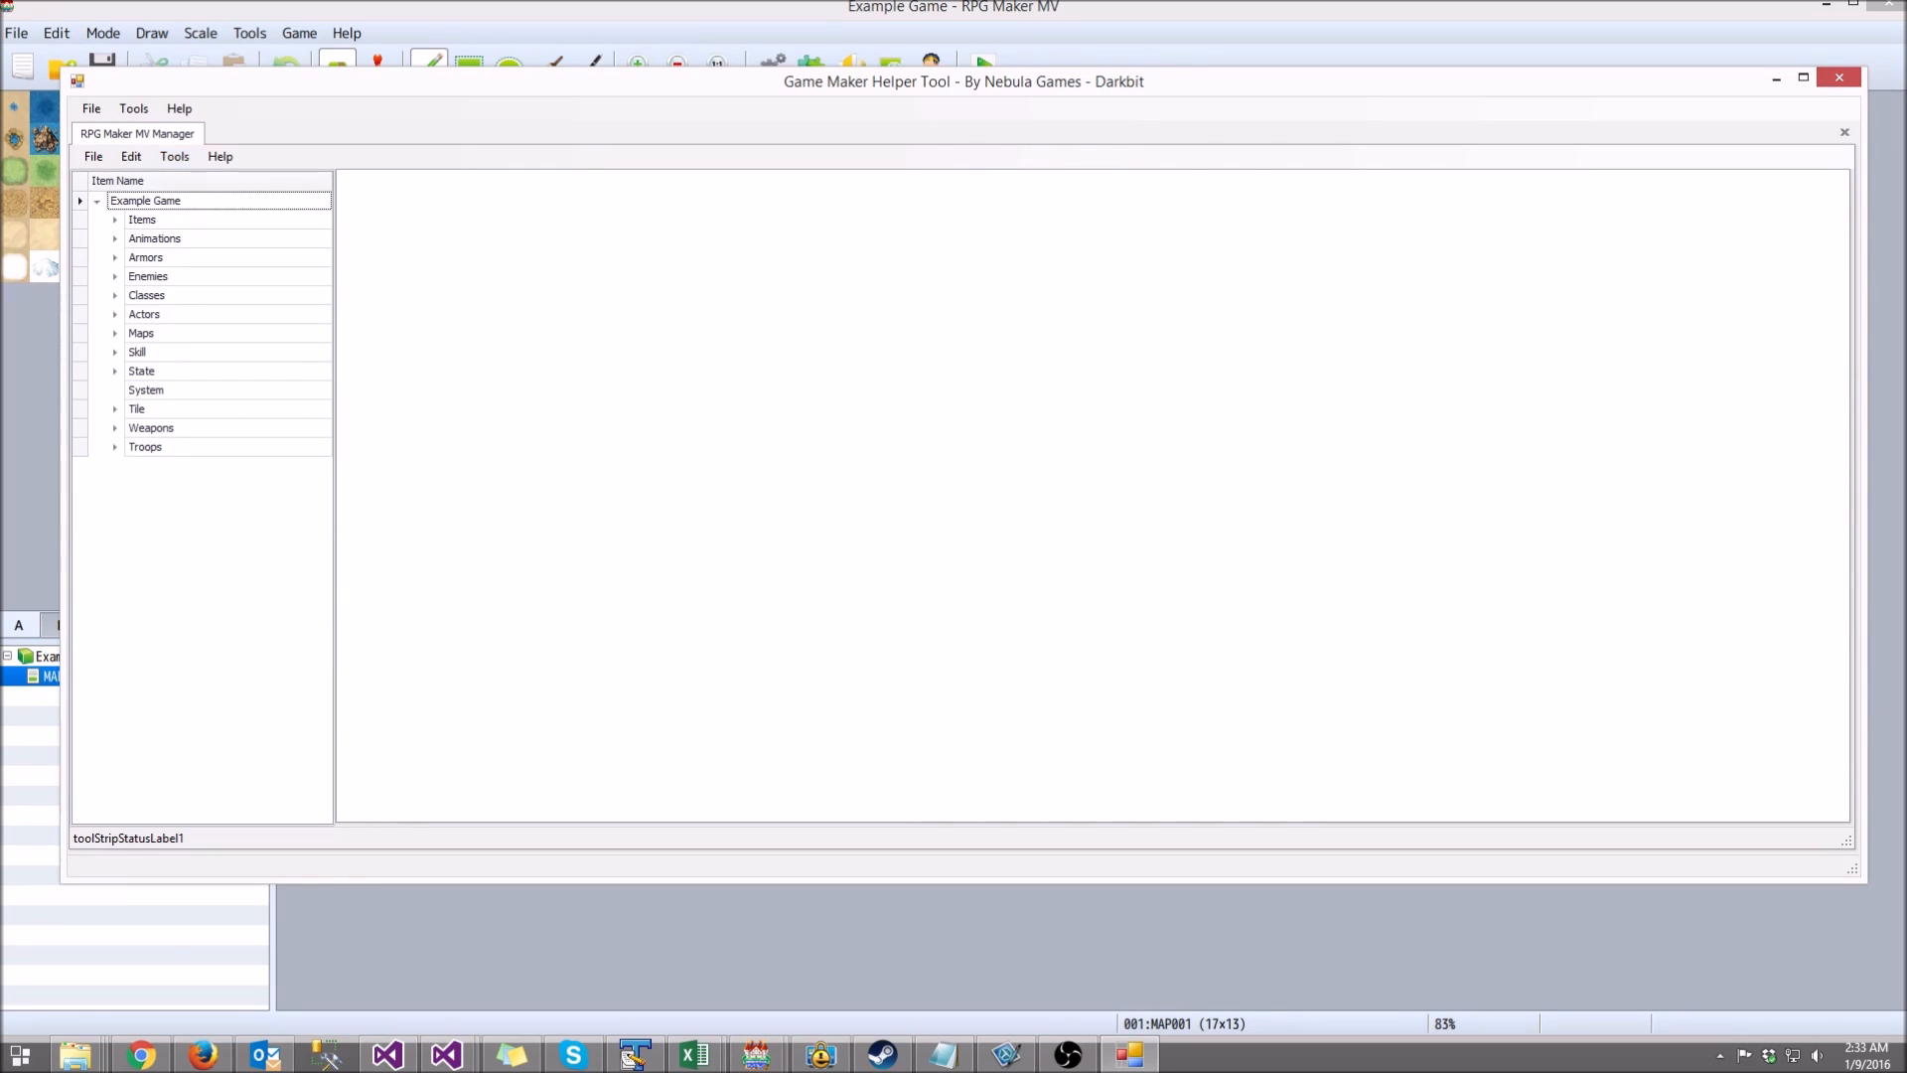
Step: Export the armors to the Temp folder as ArmorsExportTest.xlsx
{"action": "left_click", "coordinate": [175, 156]}
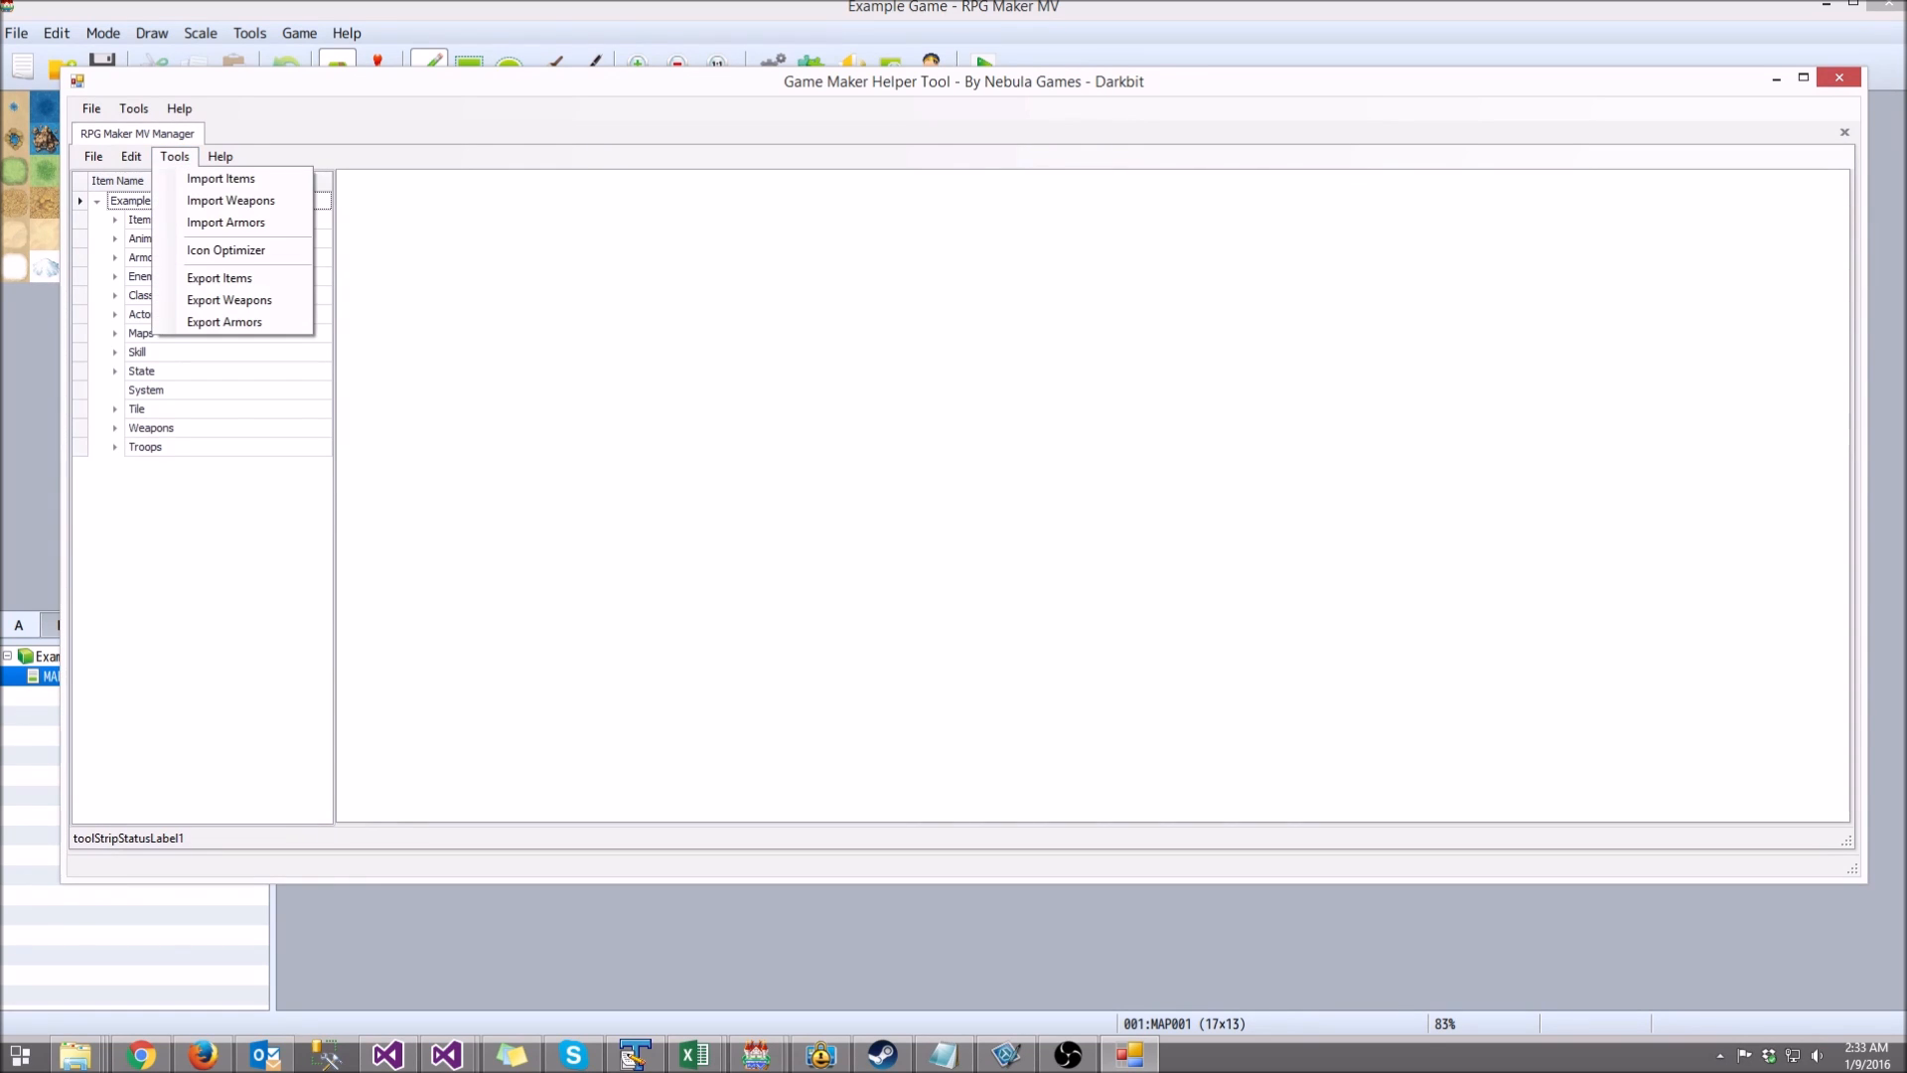
{"action": "left_click", "coordinate": [223, 322]}
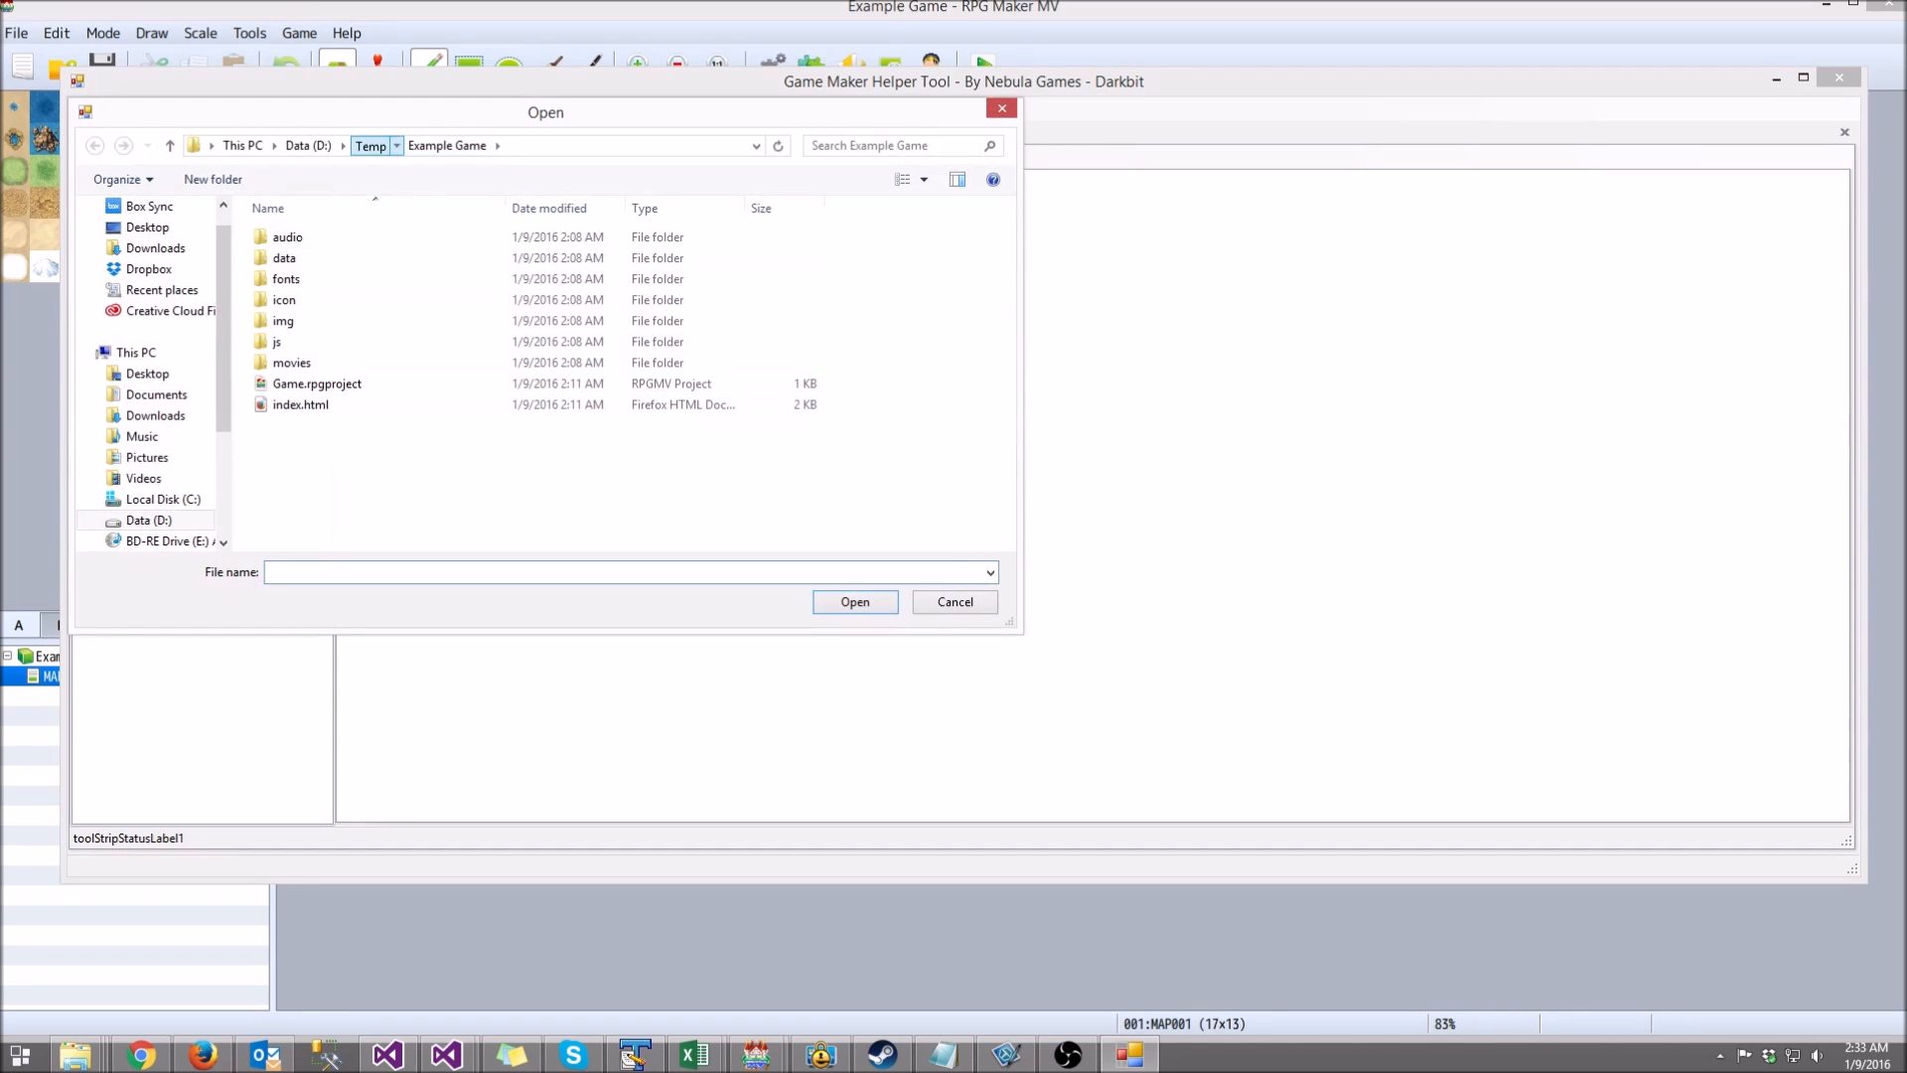
{"action": "left_click", "coordinate": [370, 146]}
{"action": "left_click", "coordinate": [342, 258]}
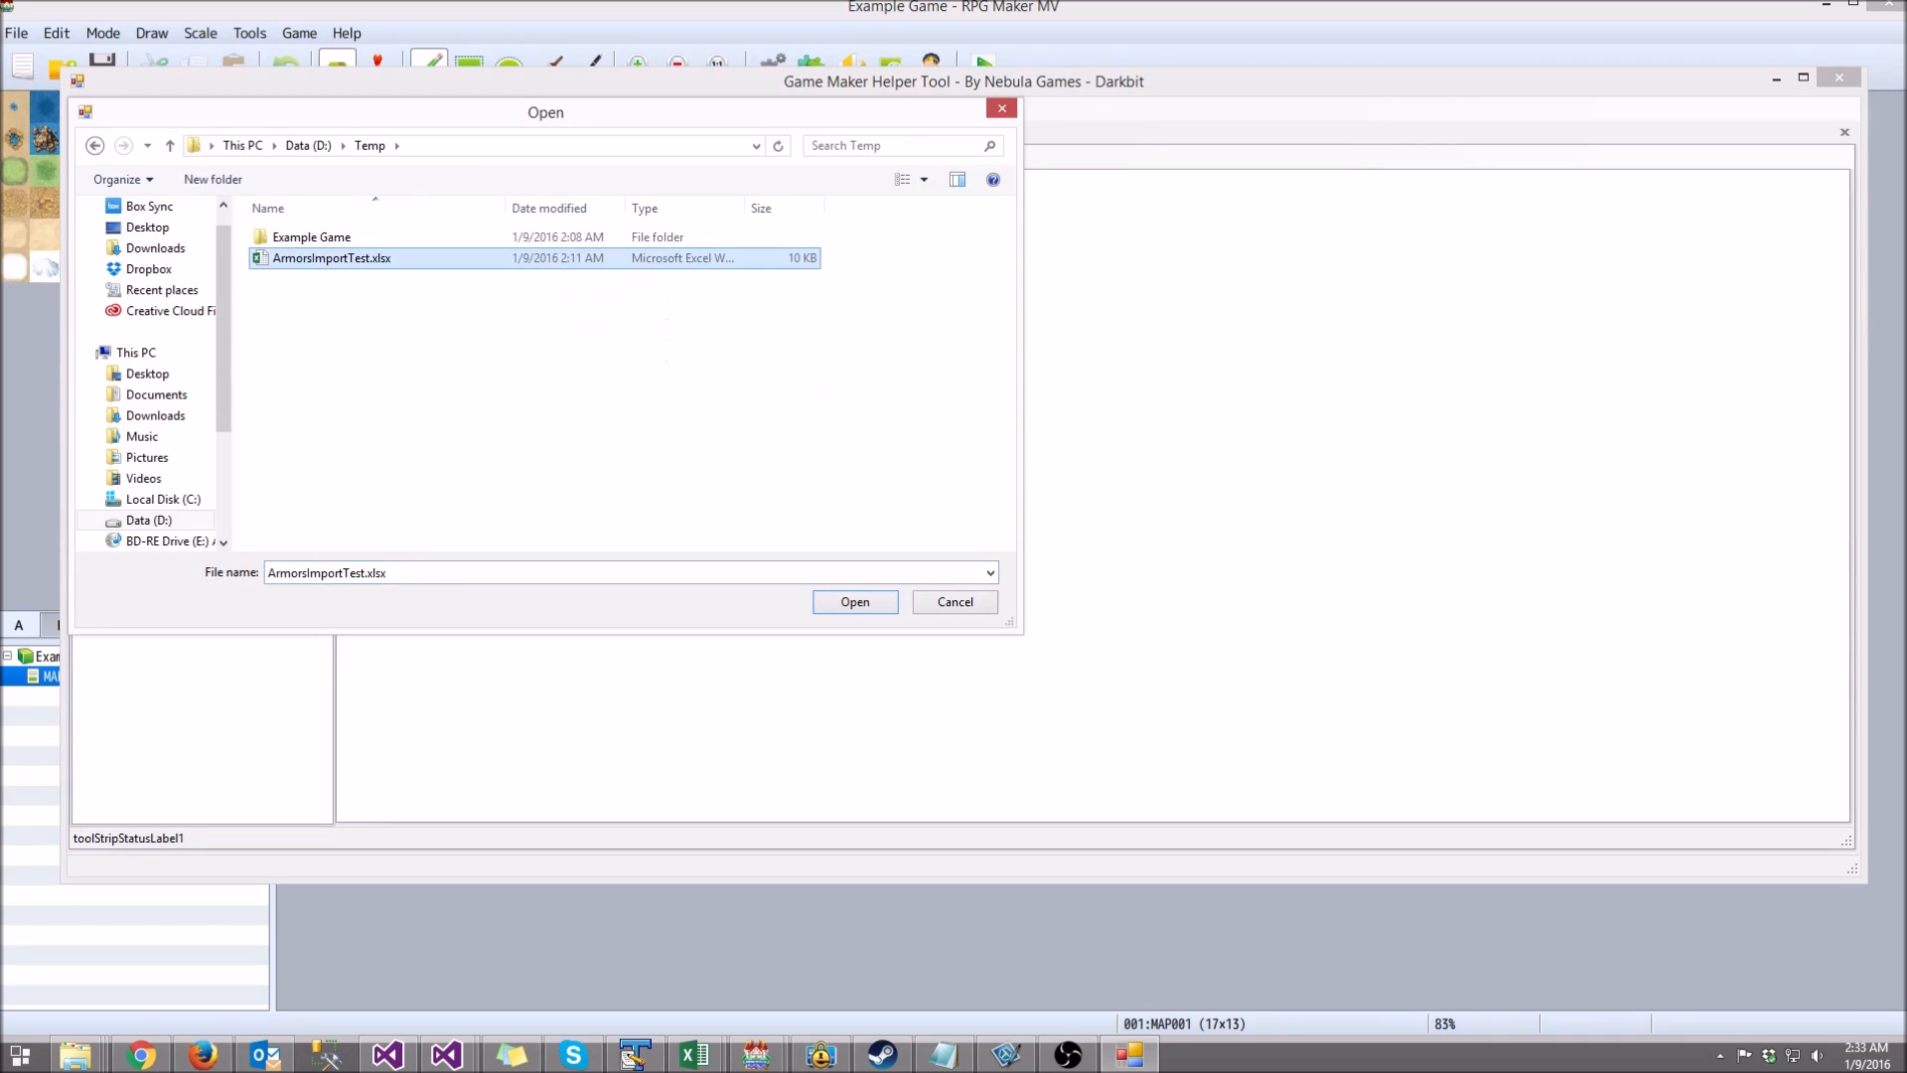
{"action": "left_click", "coordinate": [306, 573]}
{"action": "left_click", "coordinate": [306, 574]}
{"action": "type", "text": "Export"}
{"action": "key", "text": "Delete"}
{"action": "key", "text": "Delete"}
{"action": "key", "text": "Delete"}
{"action": "key", "text": "Delete"}
{"action": "key", "text": "Delete"}
{"action": "key", "text": "Delete"}
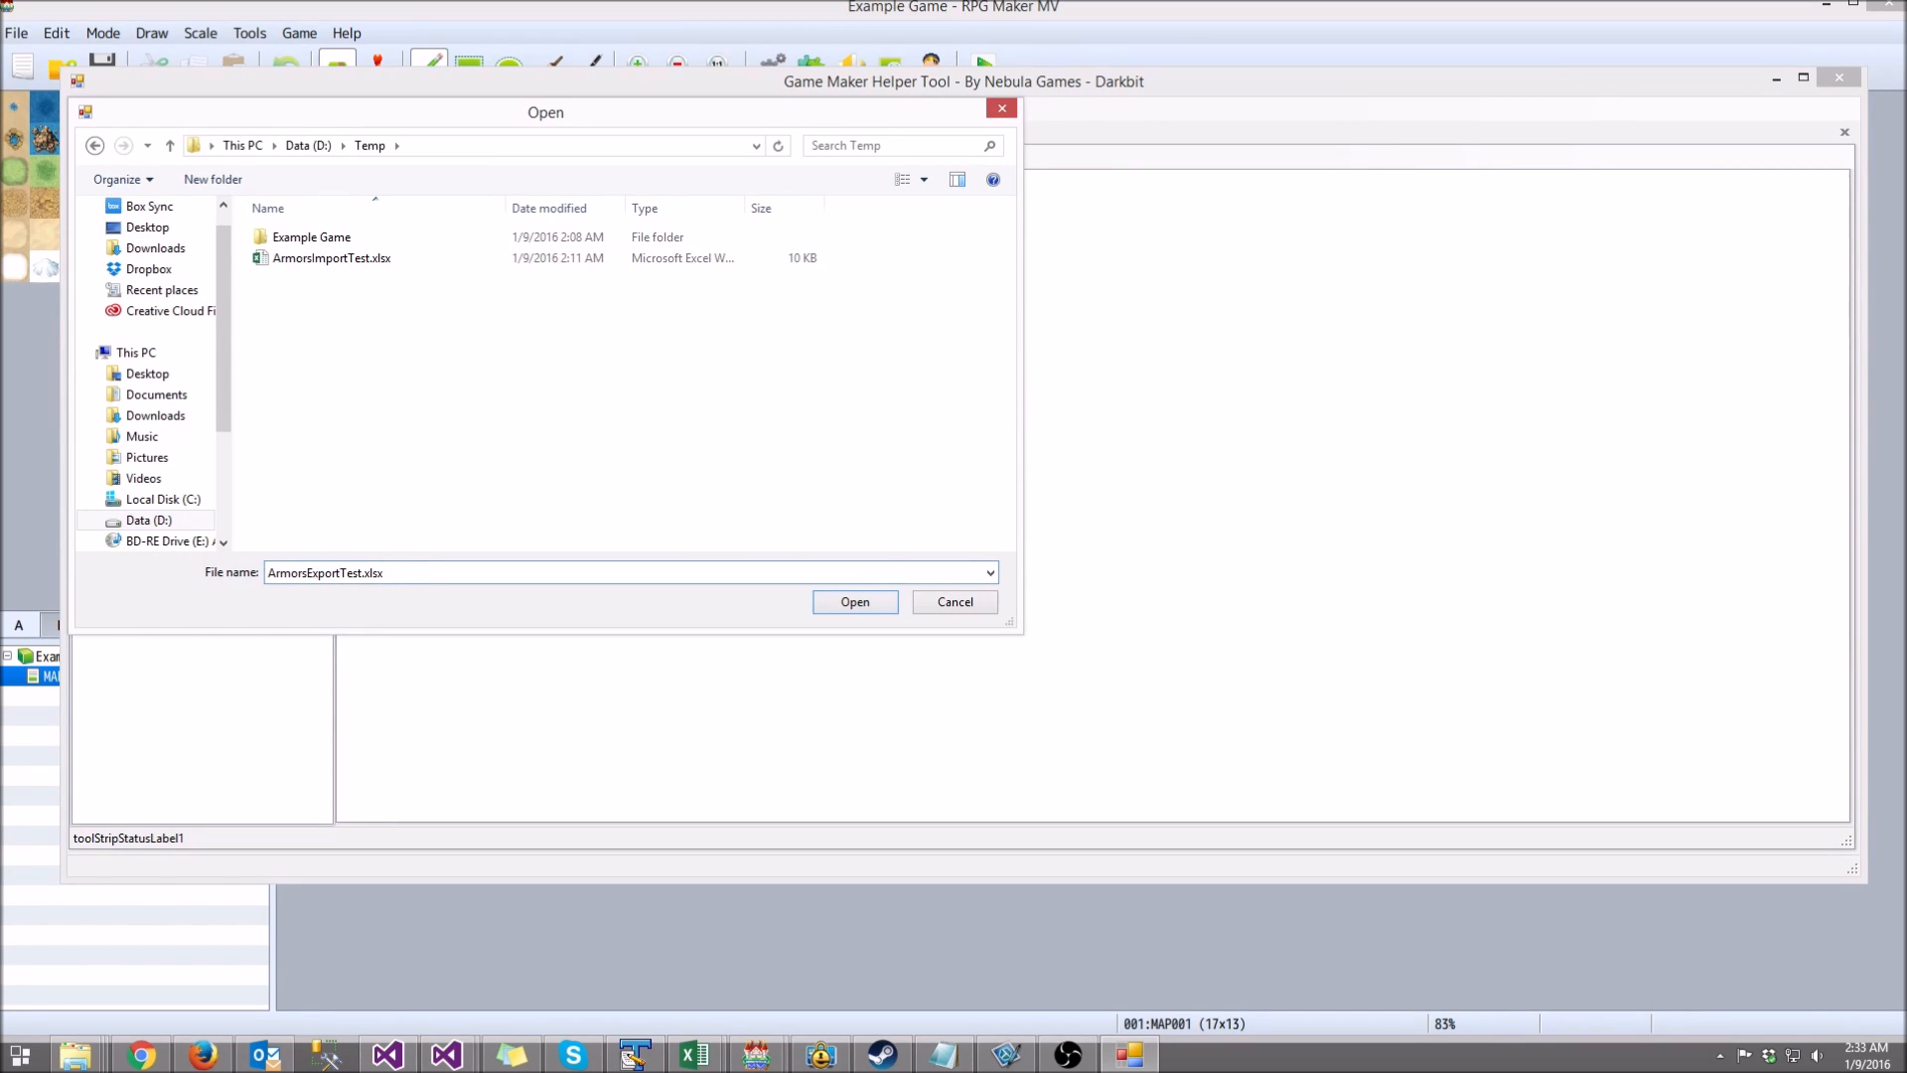
{"action": "left_click", "coordinate": [855, 602]}
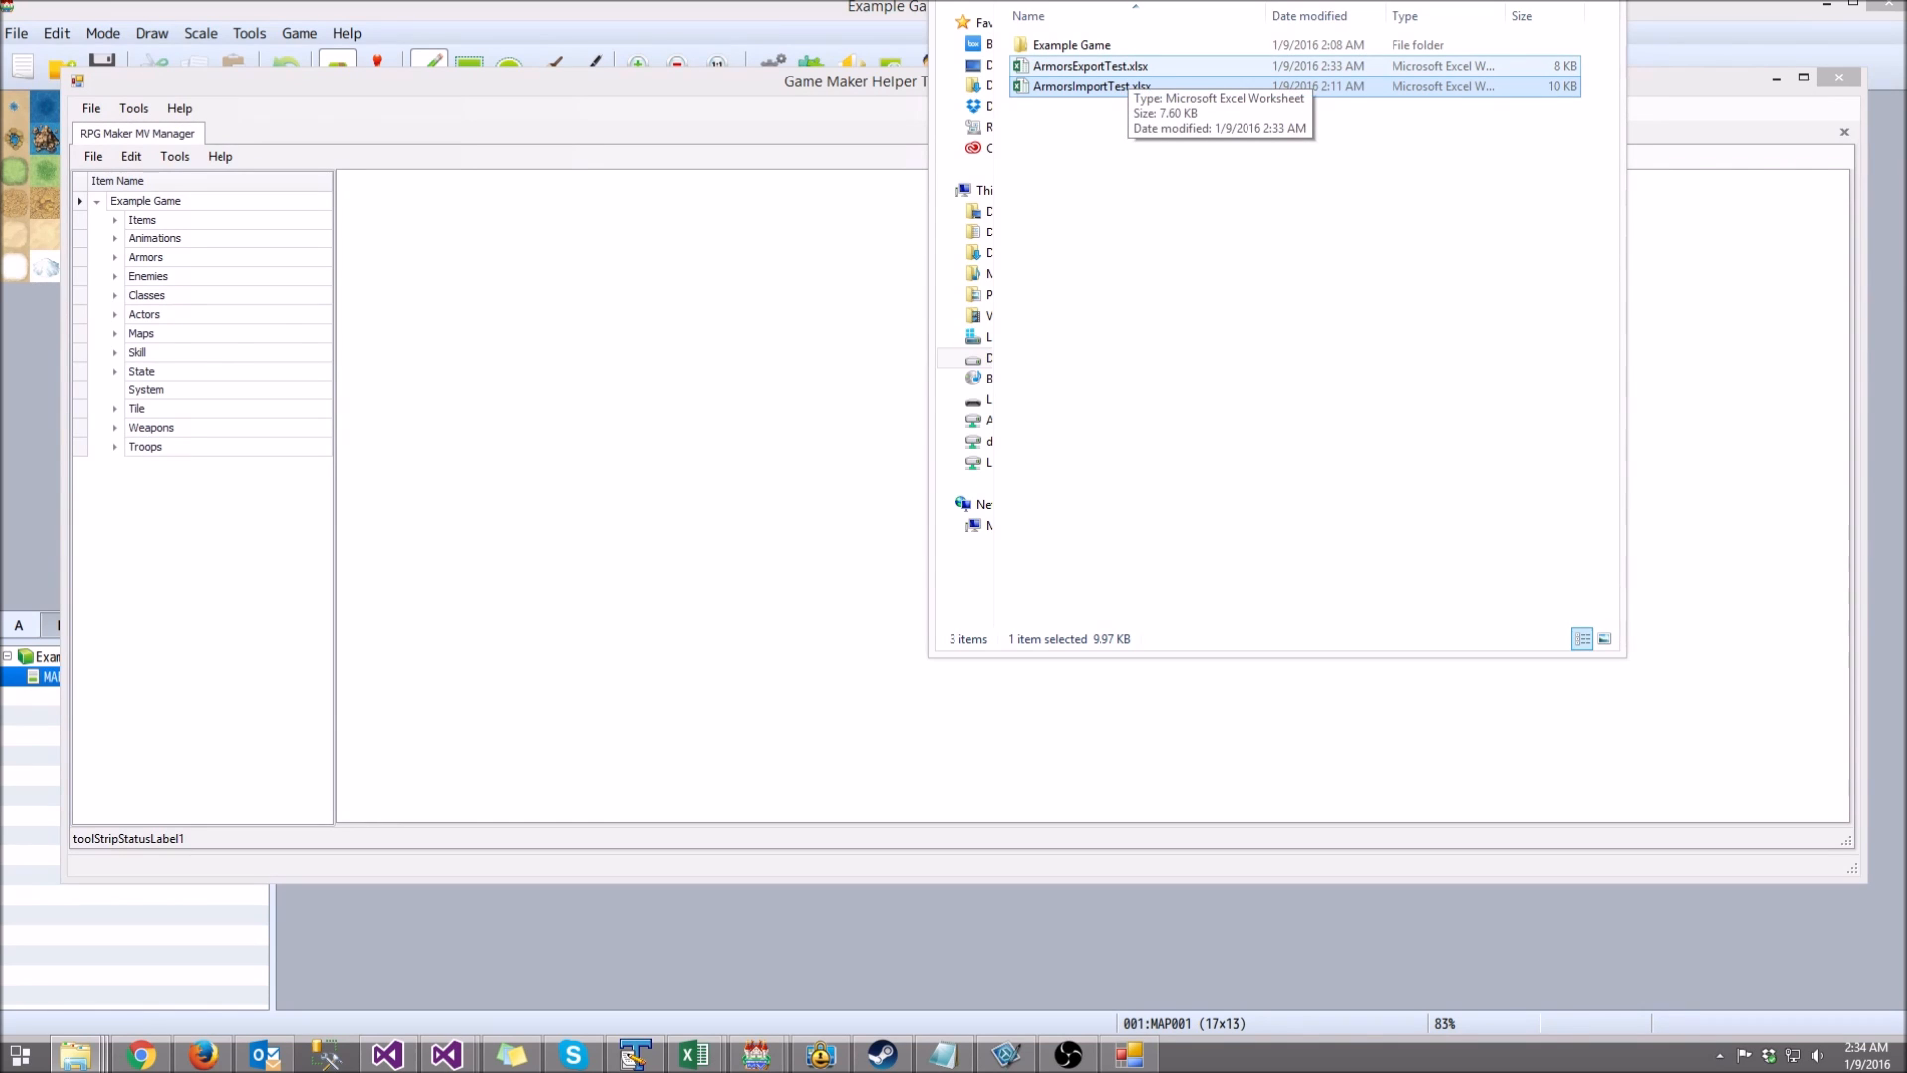
Step: Open ArmorsExportTest.xlsx, inspect the exported armor names and stats, and close it
{"action": "double_click", "coordinate": [1122, 68]}
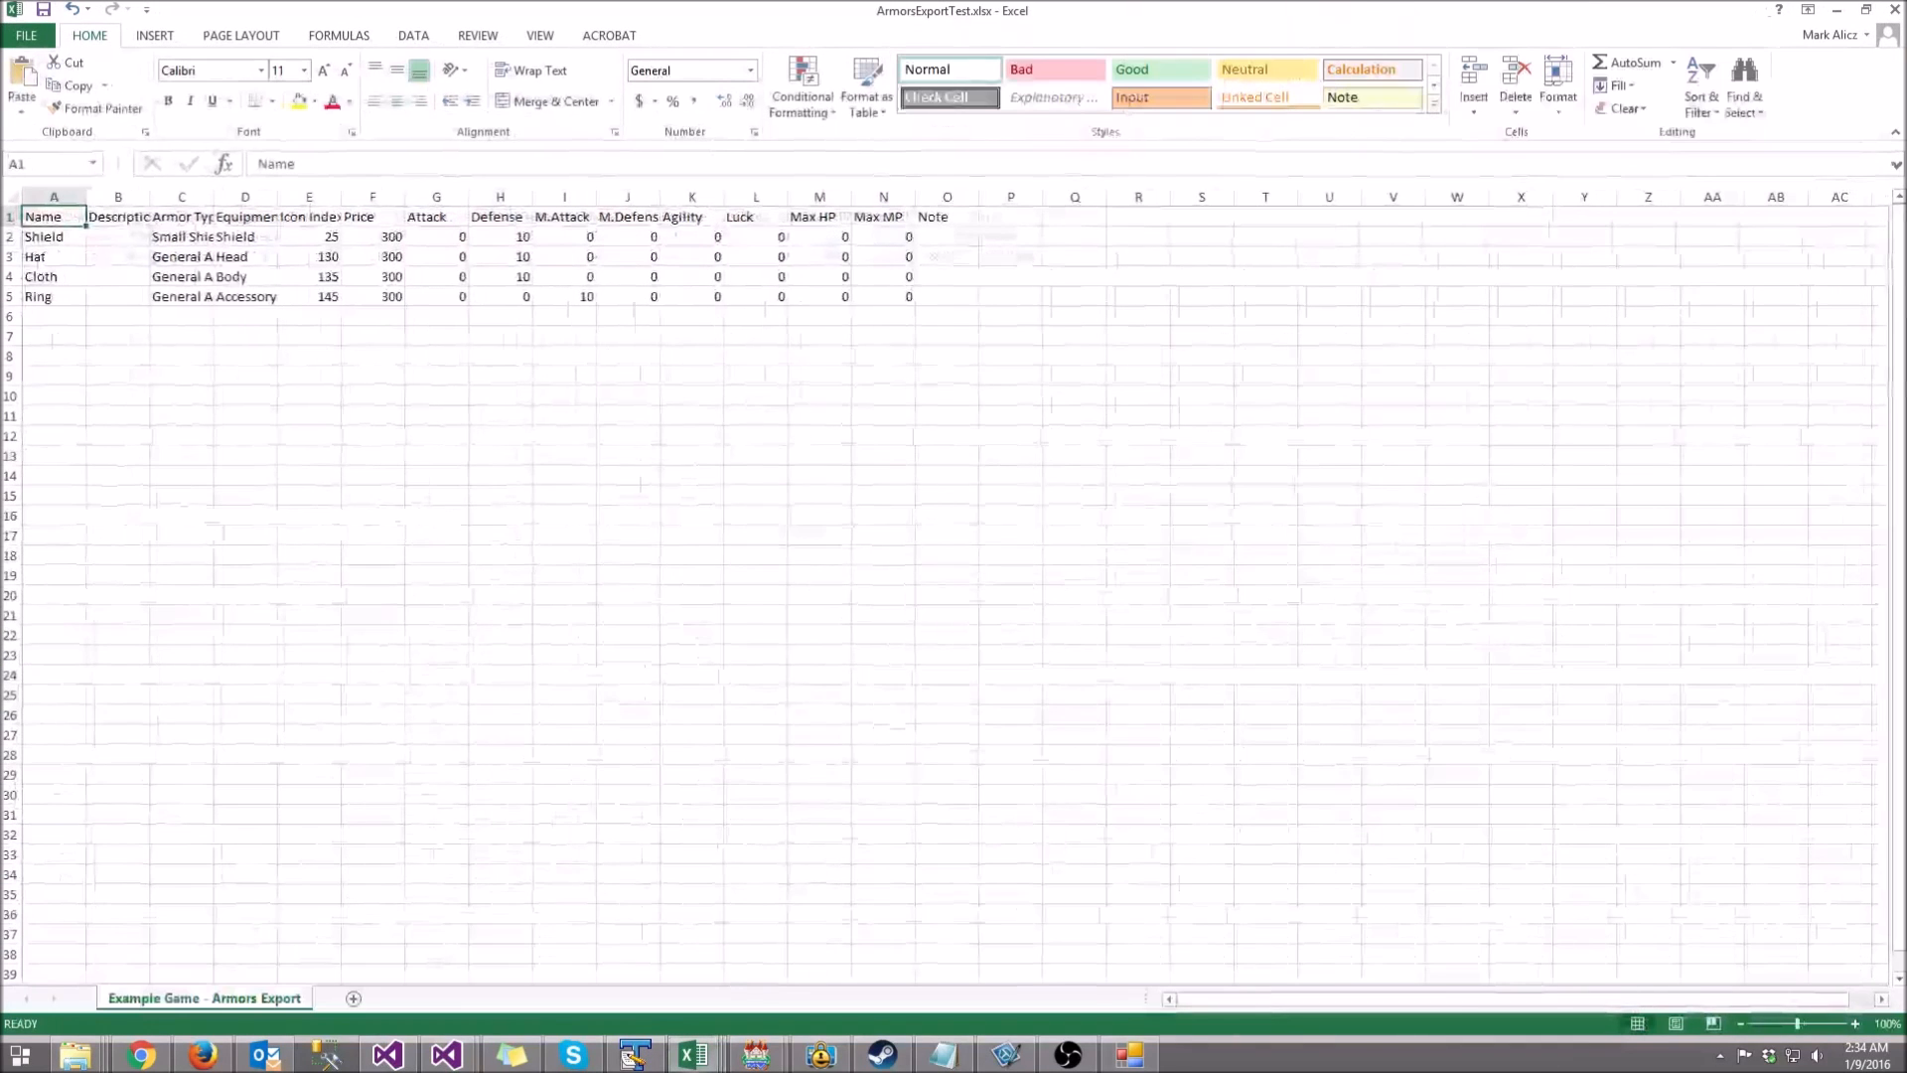
{"action": "left_click_drag", "start_coordinate": [54, 237], "coordinate": [54, 297]}
{"action": "left_click_drag", "start_coordinate": [372, 258], "coordinate": [883, 316]}
{"action": "left_click", "coordinate": [1074, 297]}
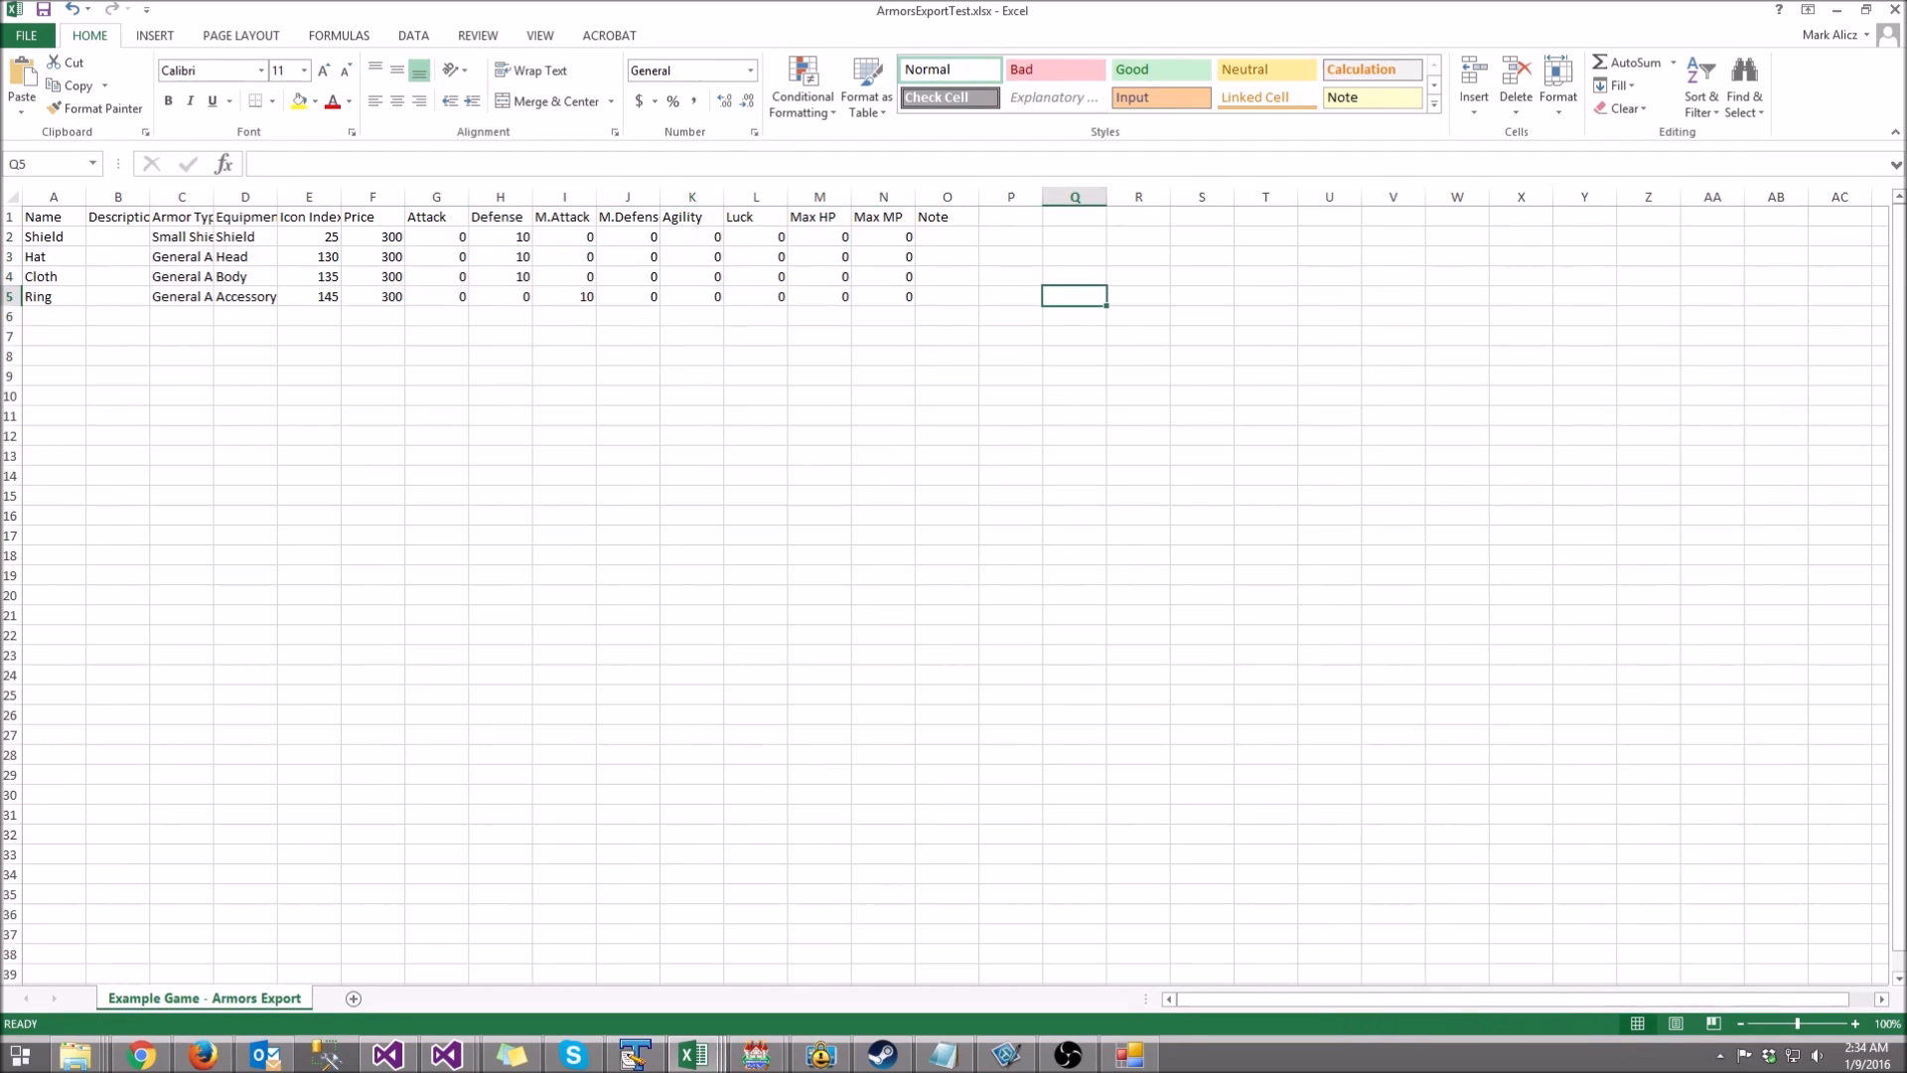
{"action": "left_click", "coordinate": [1895, 10]}
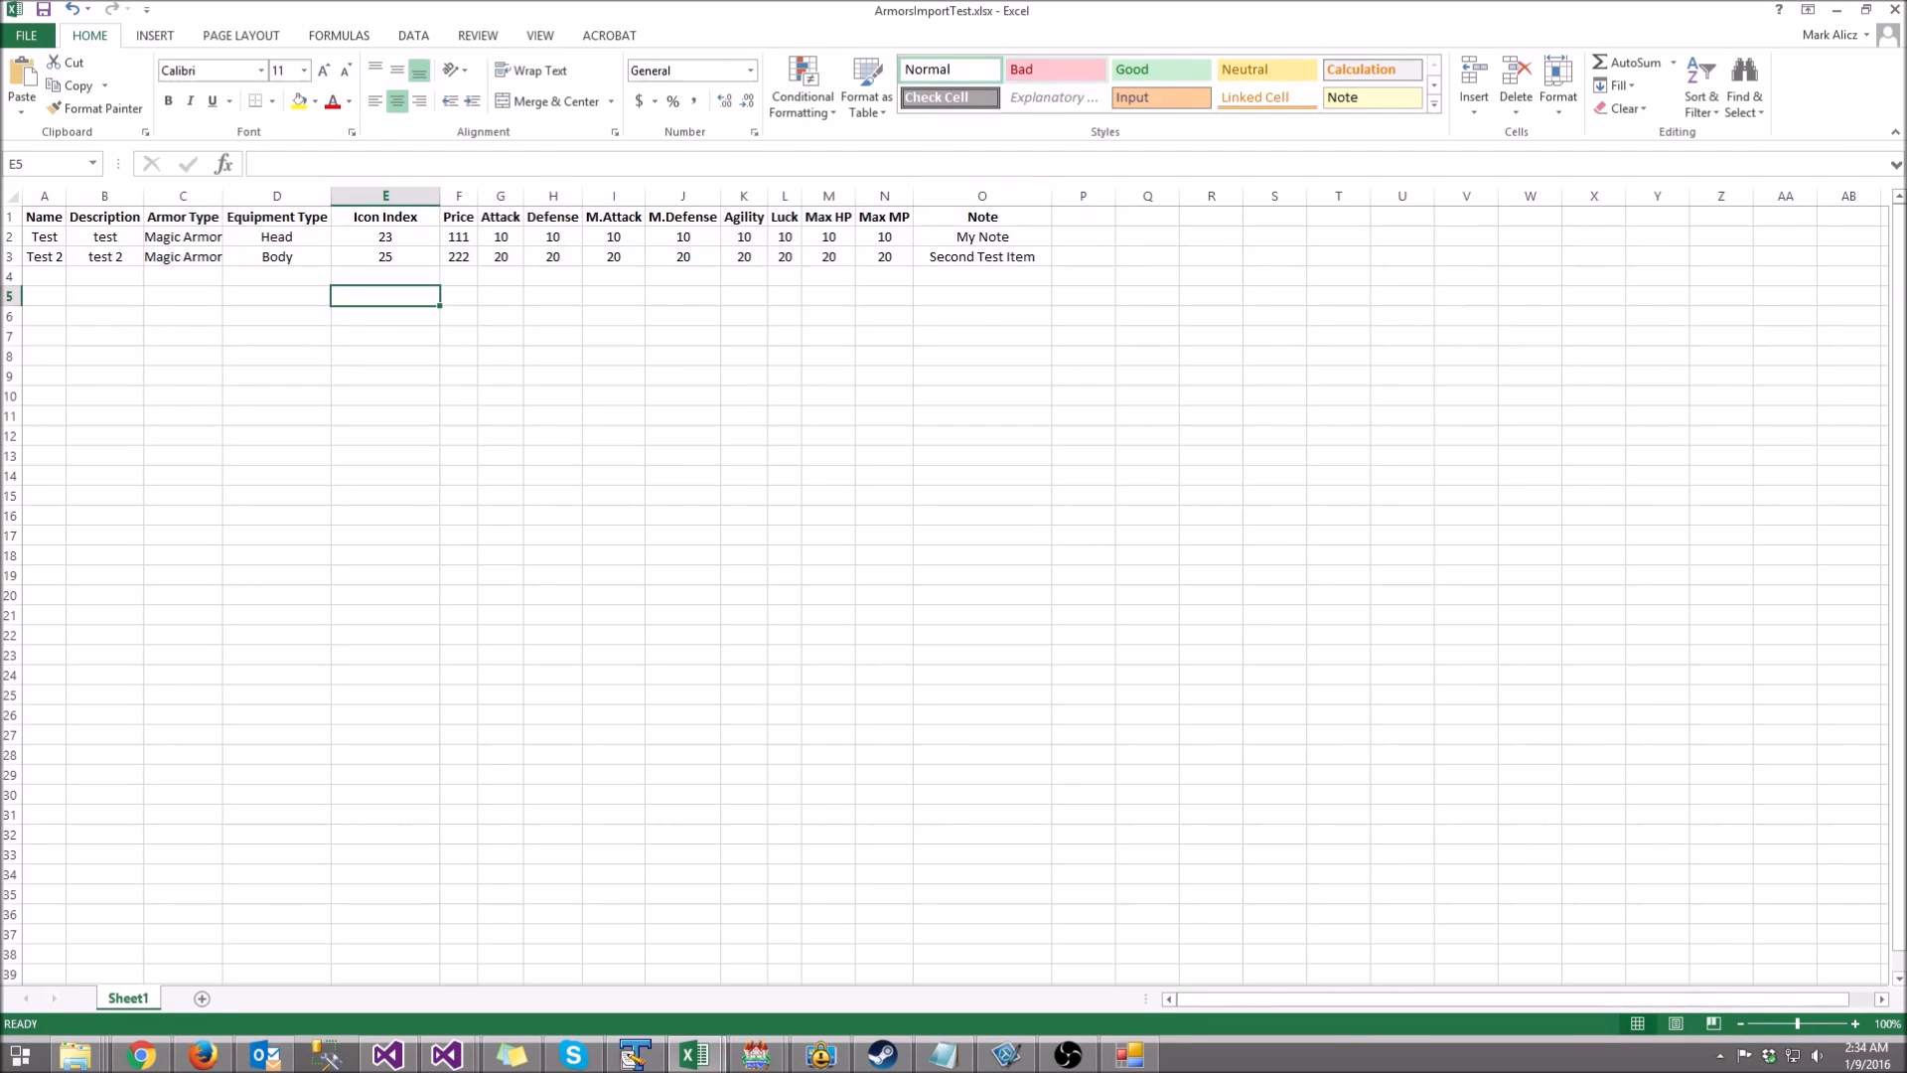
Step: Review the Test and Test 2 rows in ArmorsImportTest.xlsx, widening column C to fit Magic Armor
{"action": "left_click_drag", "start_coordinate": [1055, 11], "coordinate": [1056, 97]}
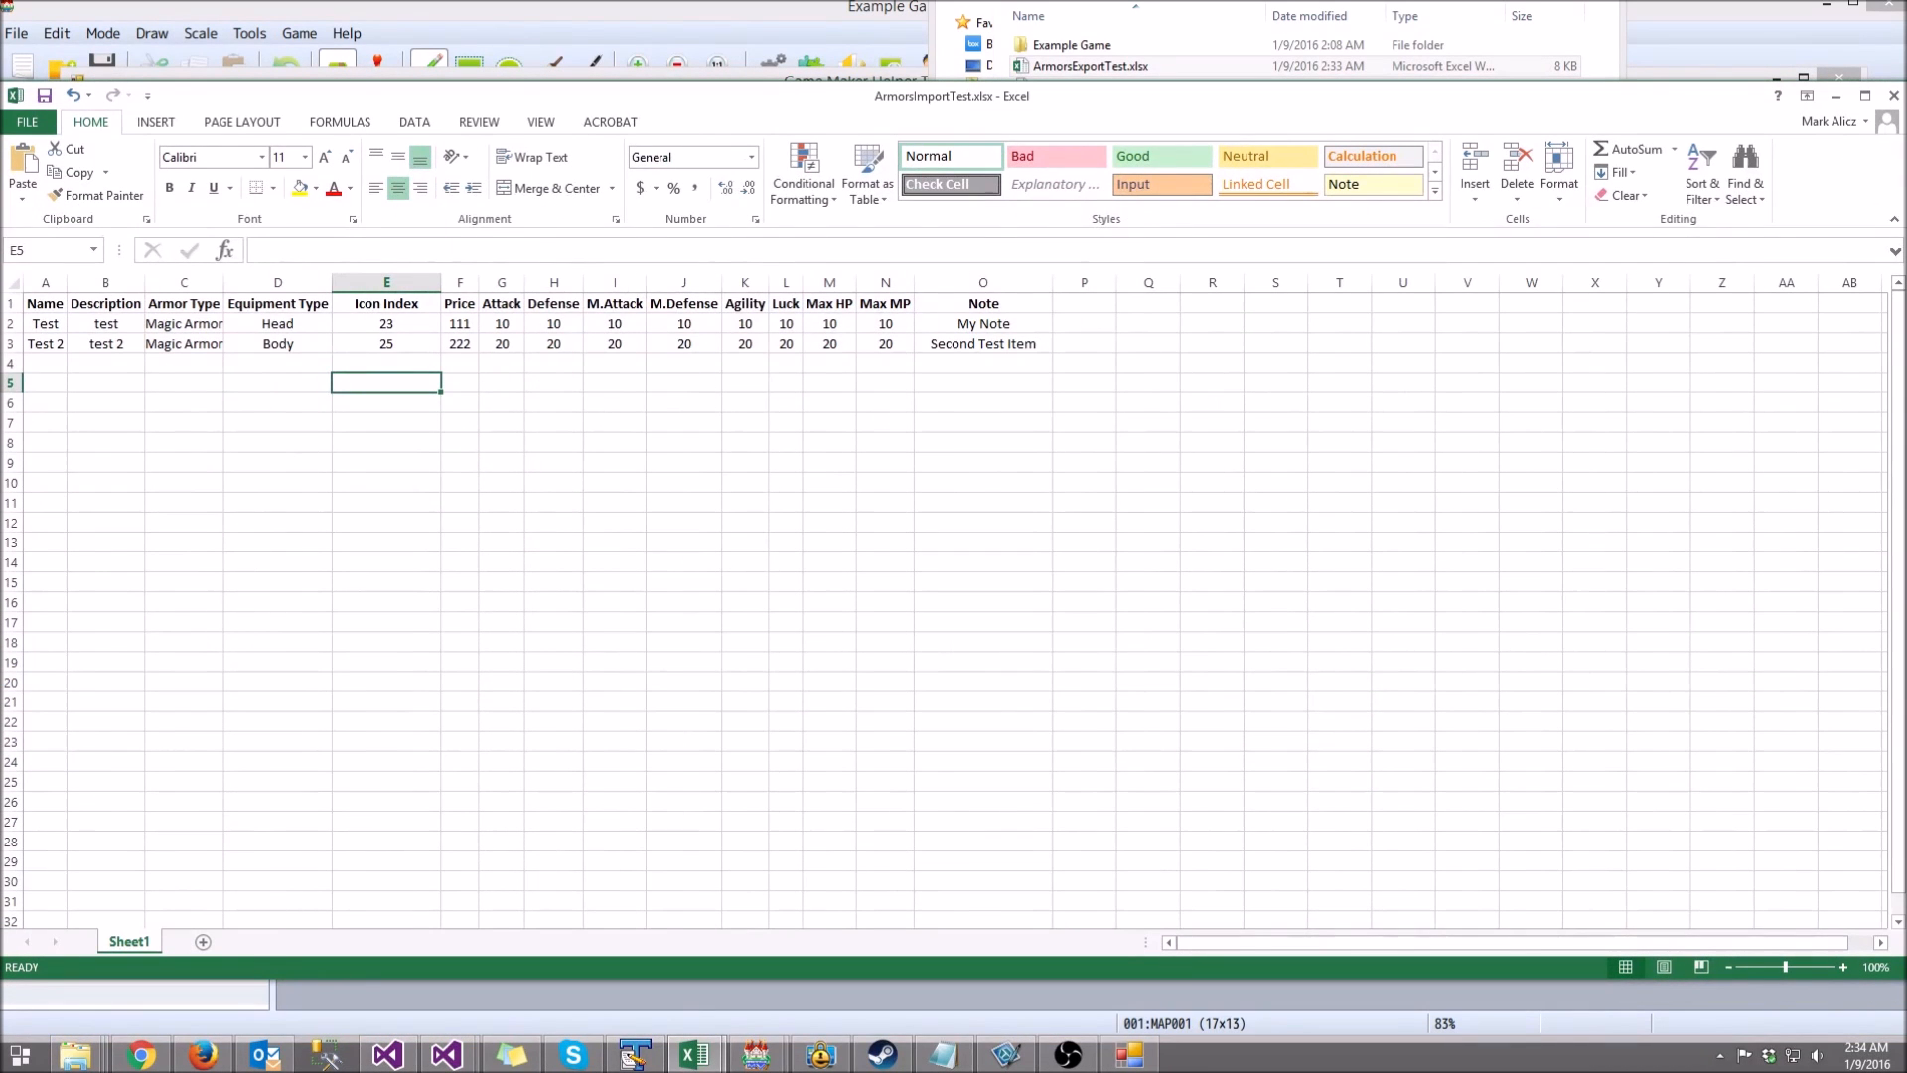
{"action": "left_click_drag", "start_coordinate": [983, 303], "coordinate": [44, 342]}
{"action": "left_click", "coordinate": [184, 343]}
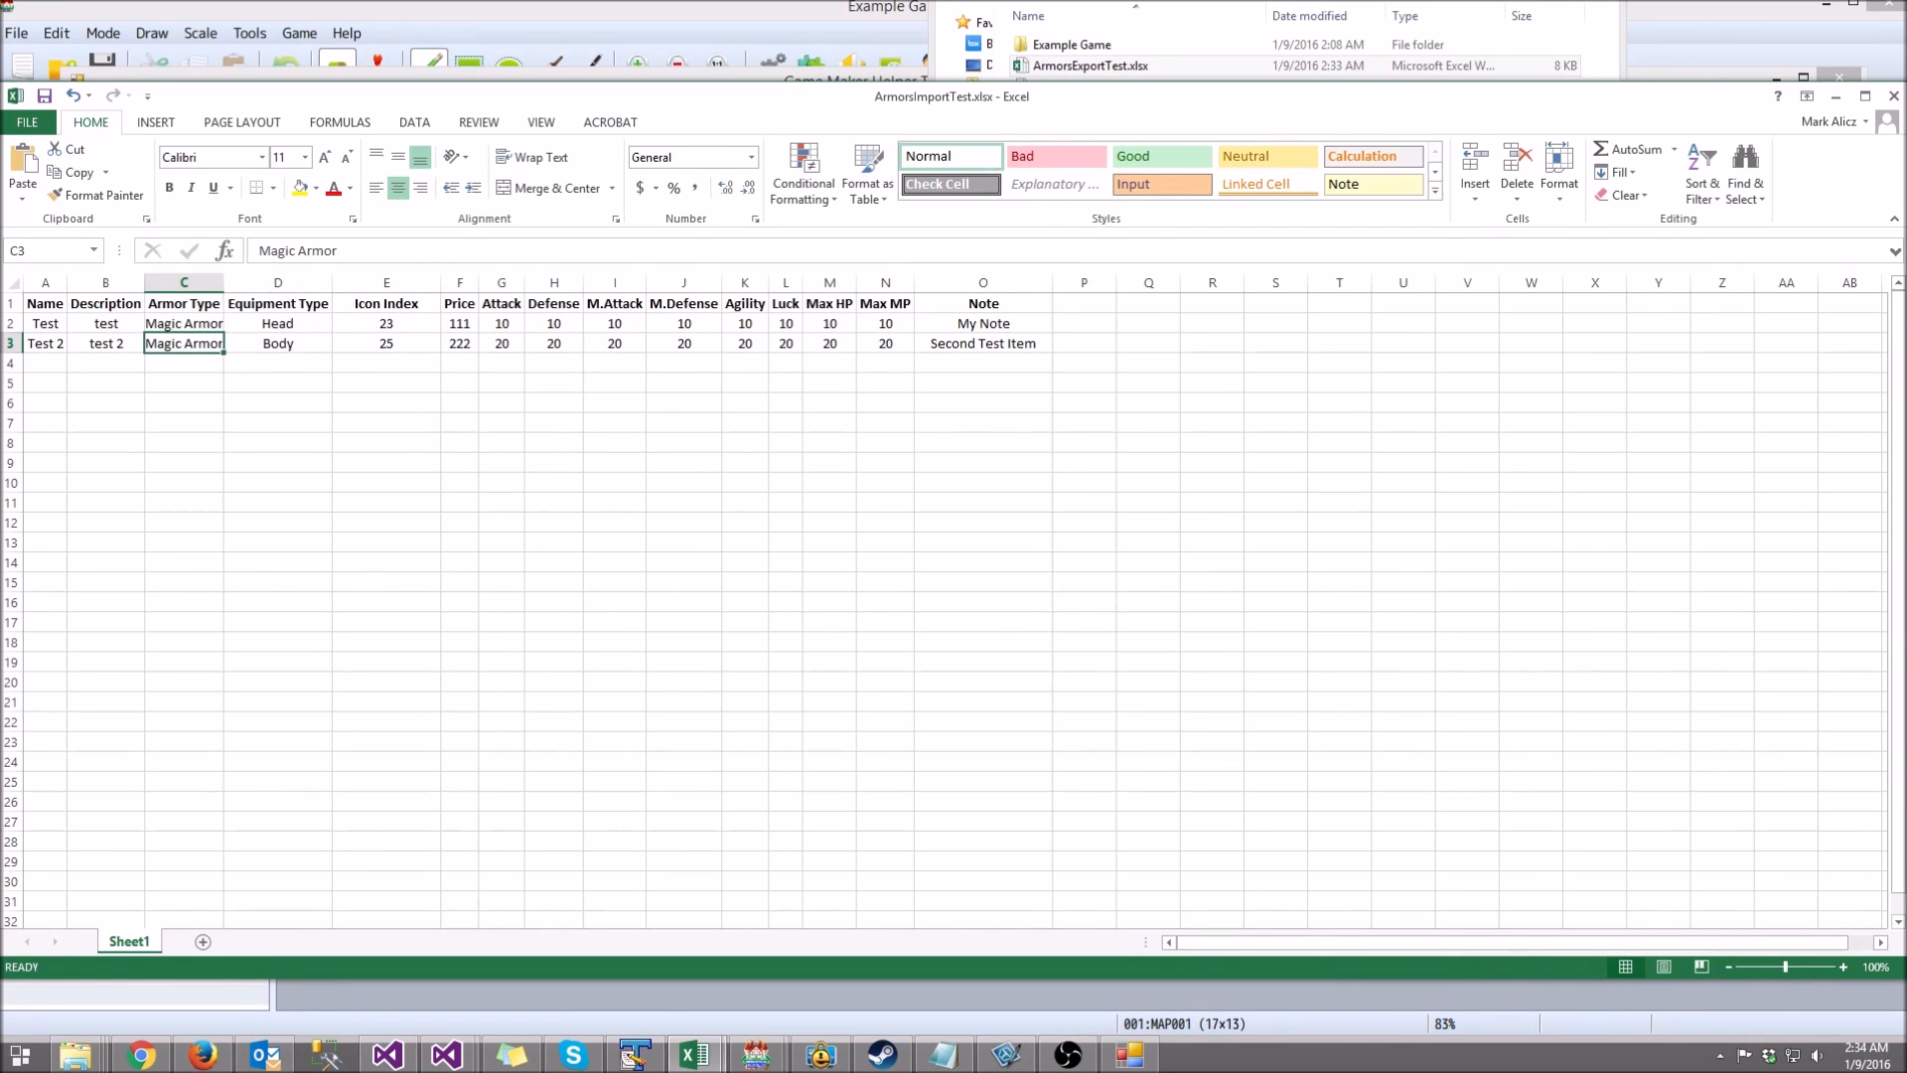
{"action": "left_click_drag", "start_coordinate": [46, 323], "coordinate": [46, 343]}
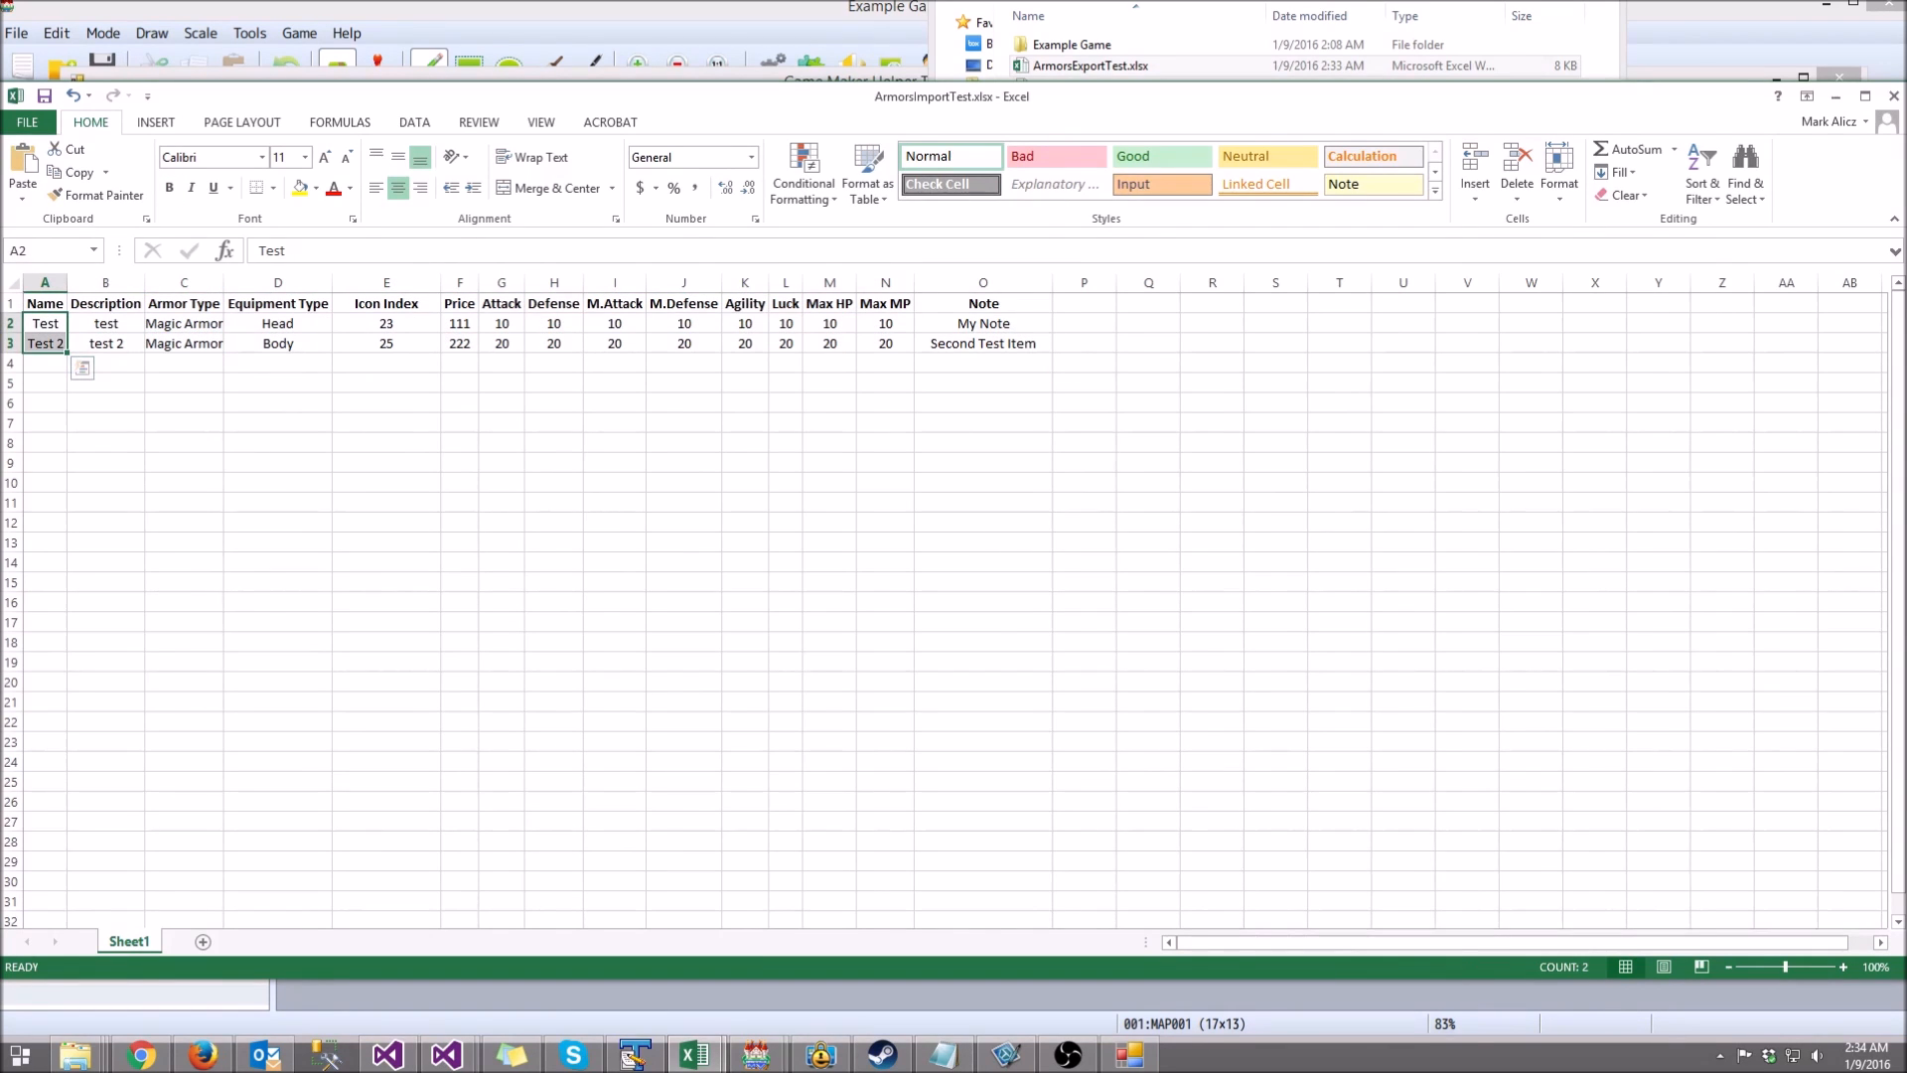
{"action": "left_click_drag", "start_coordinate": [223, 283], "coordinate": [247, 283]}
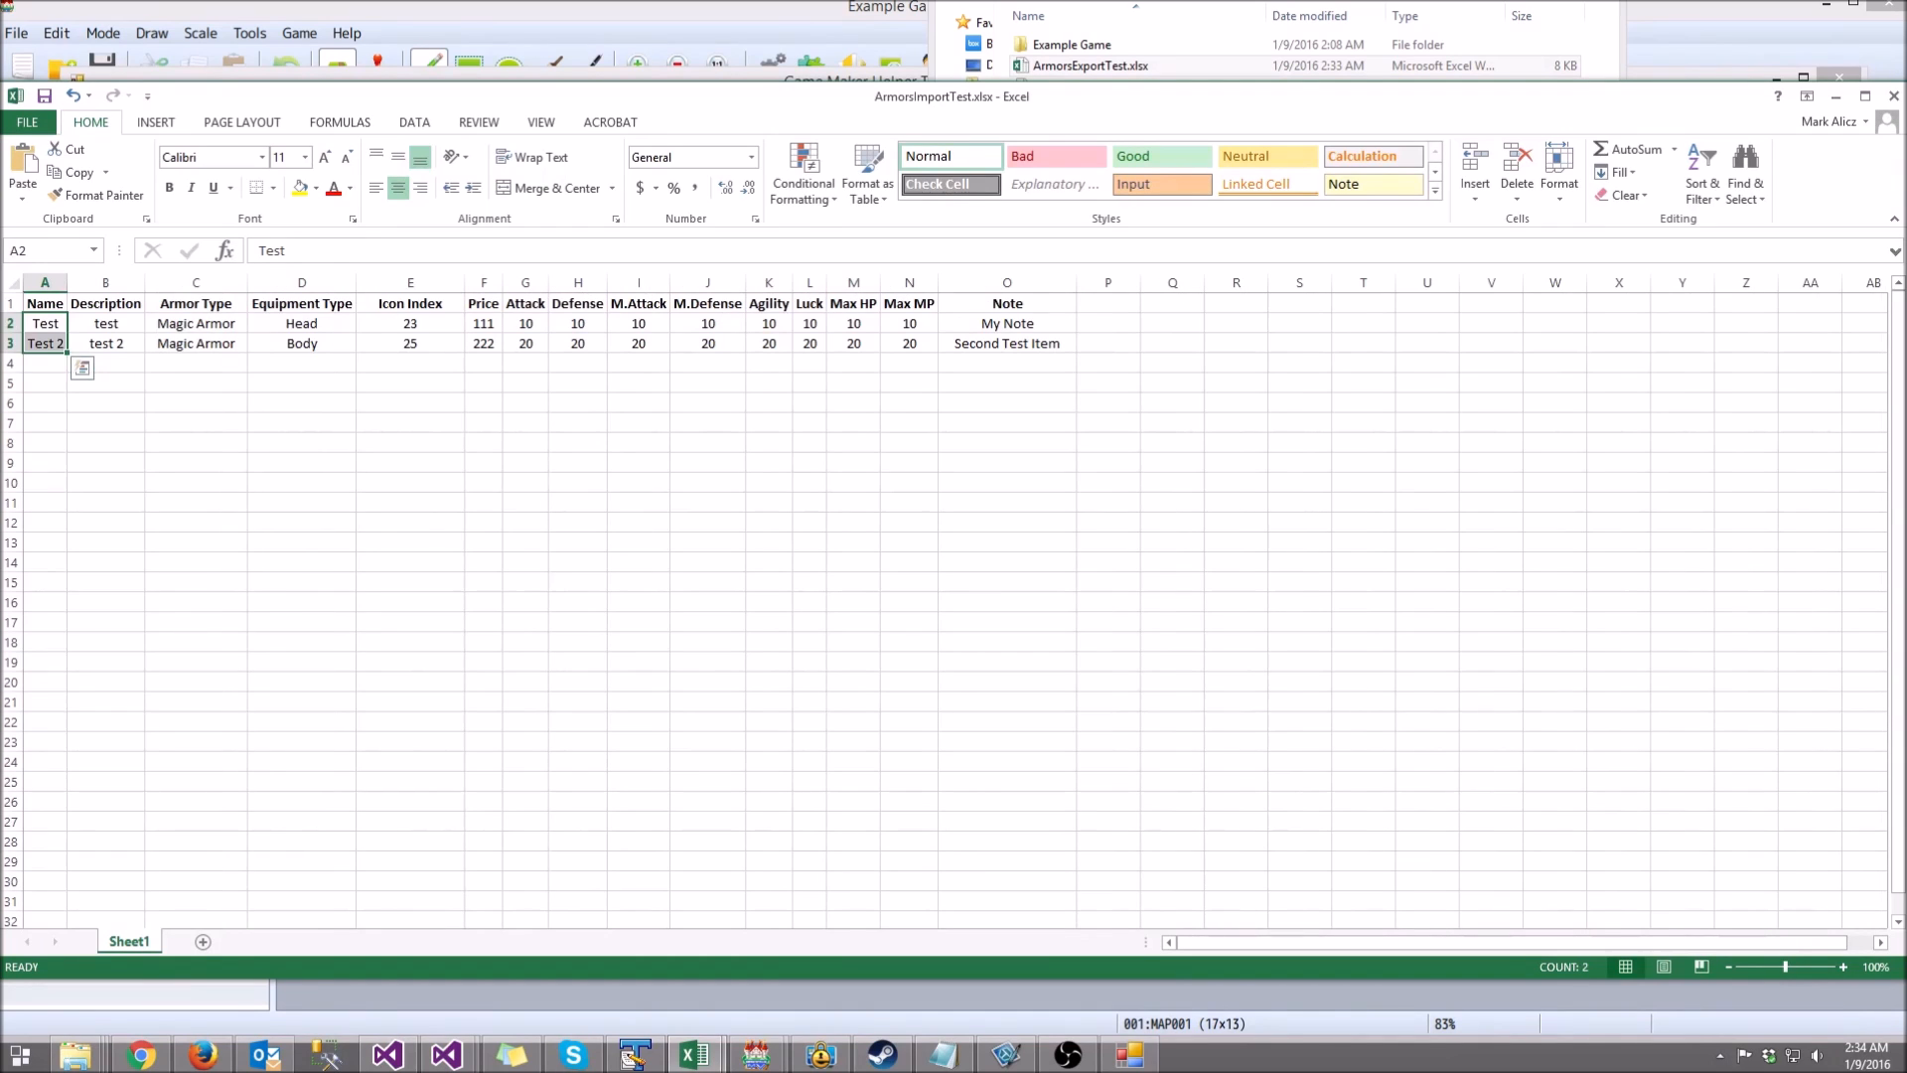
{"action": "left_click", "coordinate": [195, 344]}
{"action": "key", "text": "Right"}
{"action": "key", "text": "Up"}
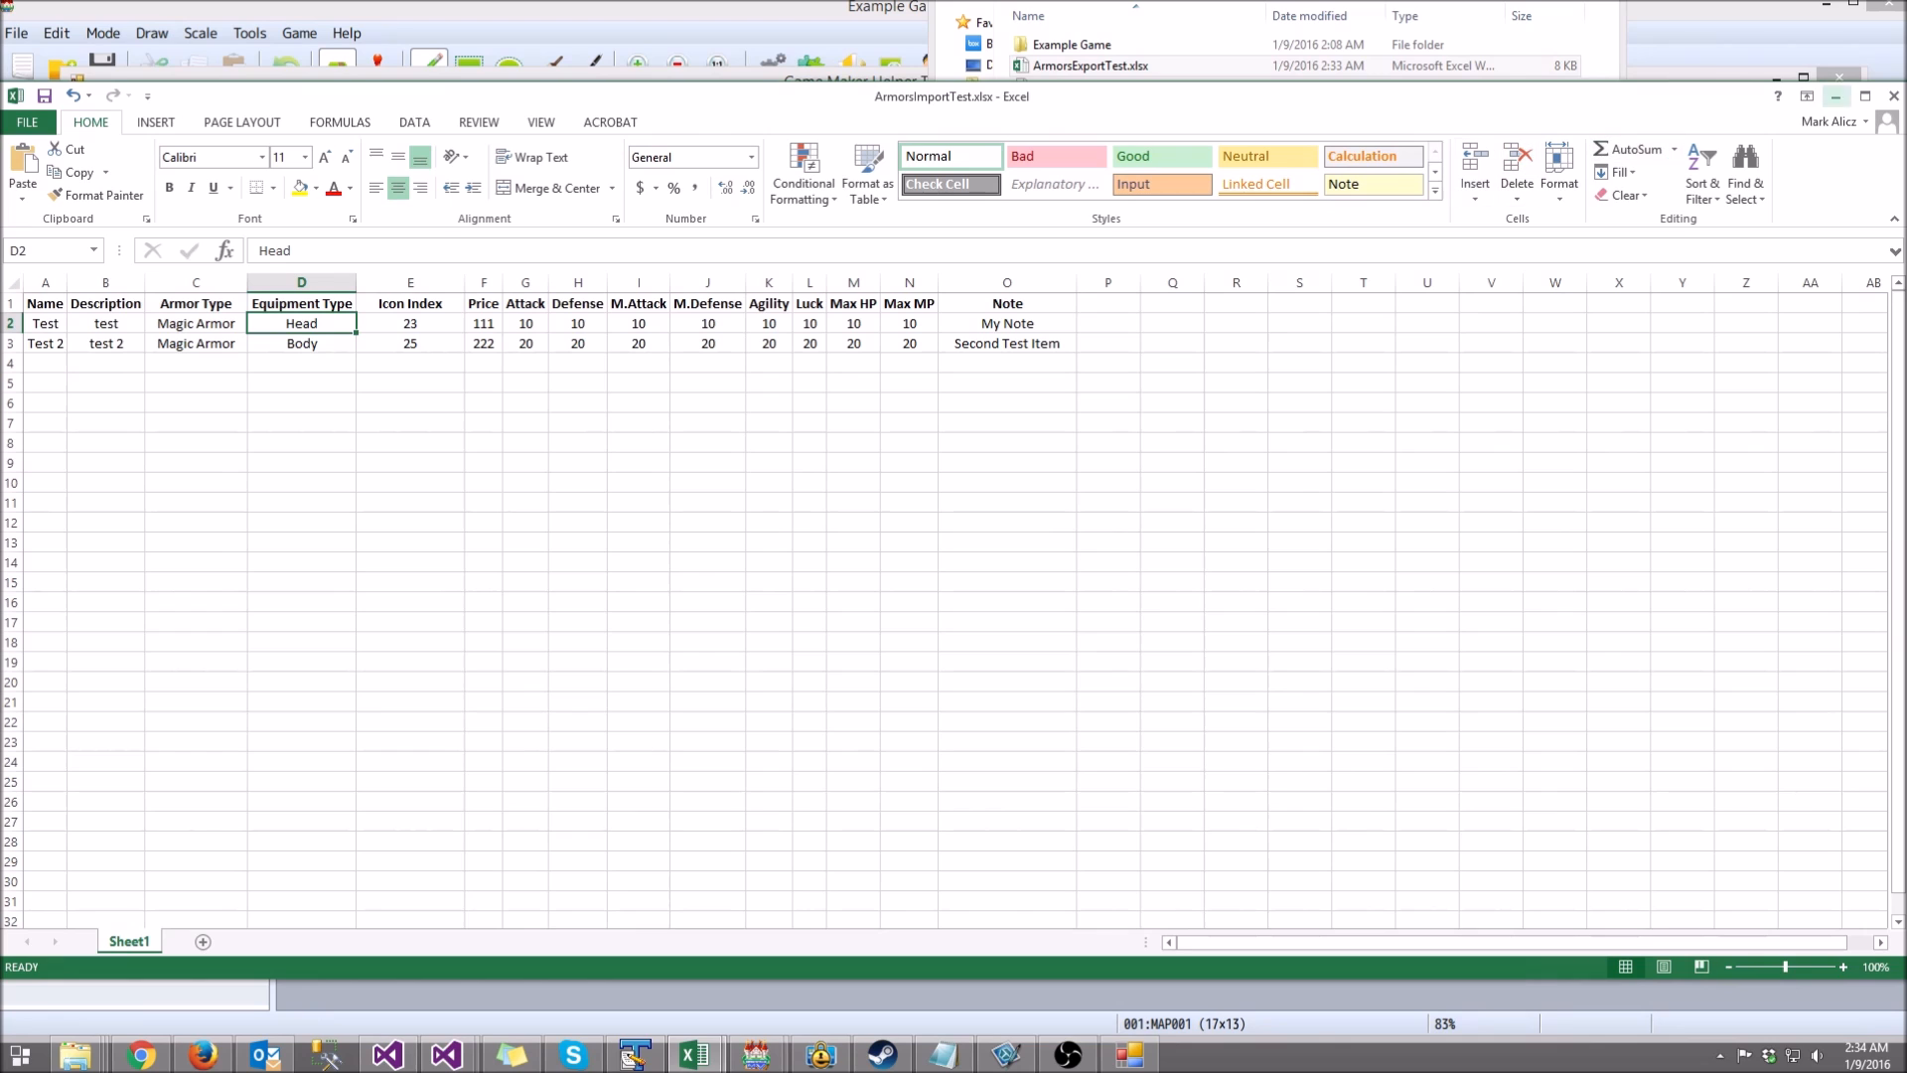
{"action": "left_click", "coordinate": [1893, 95]}
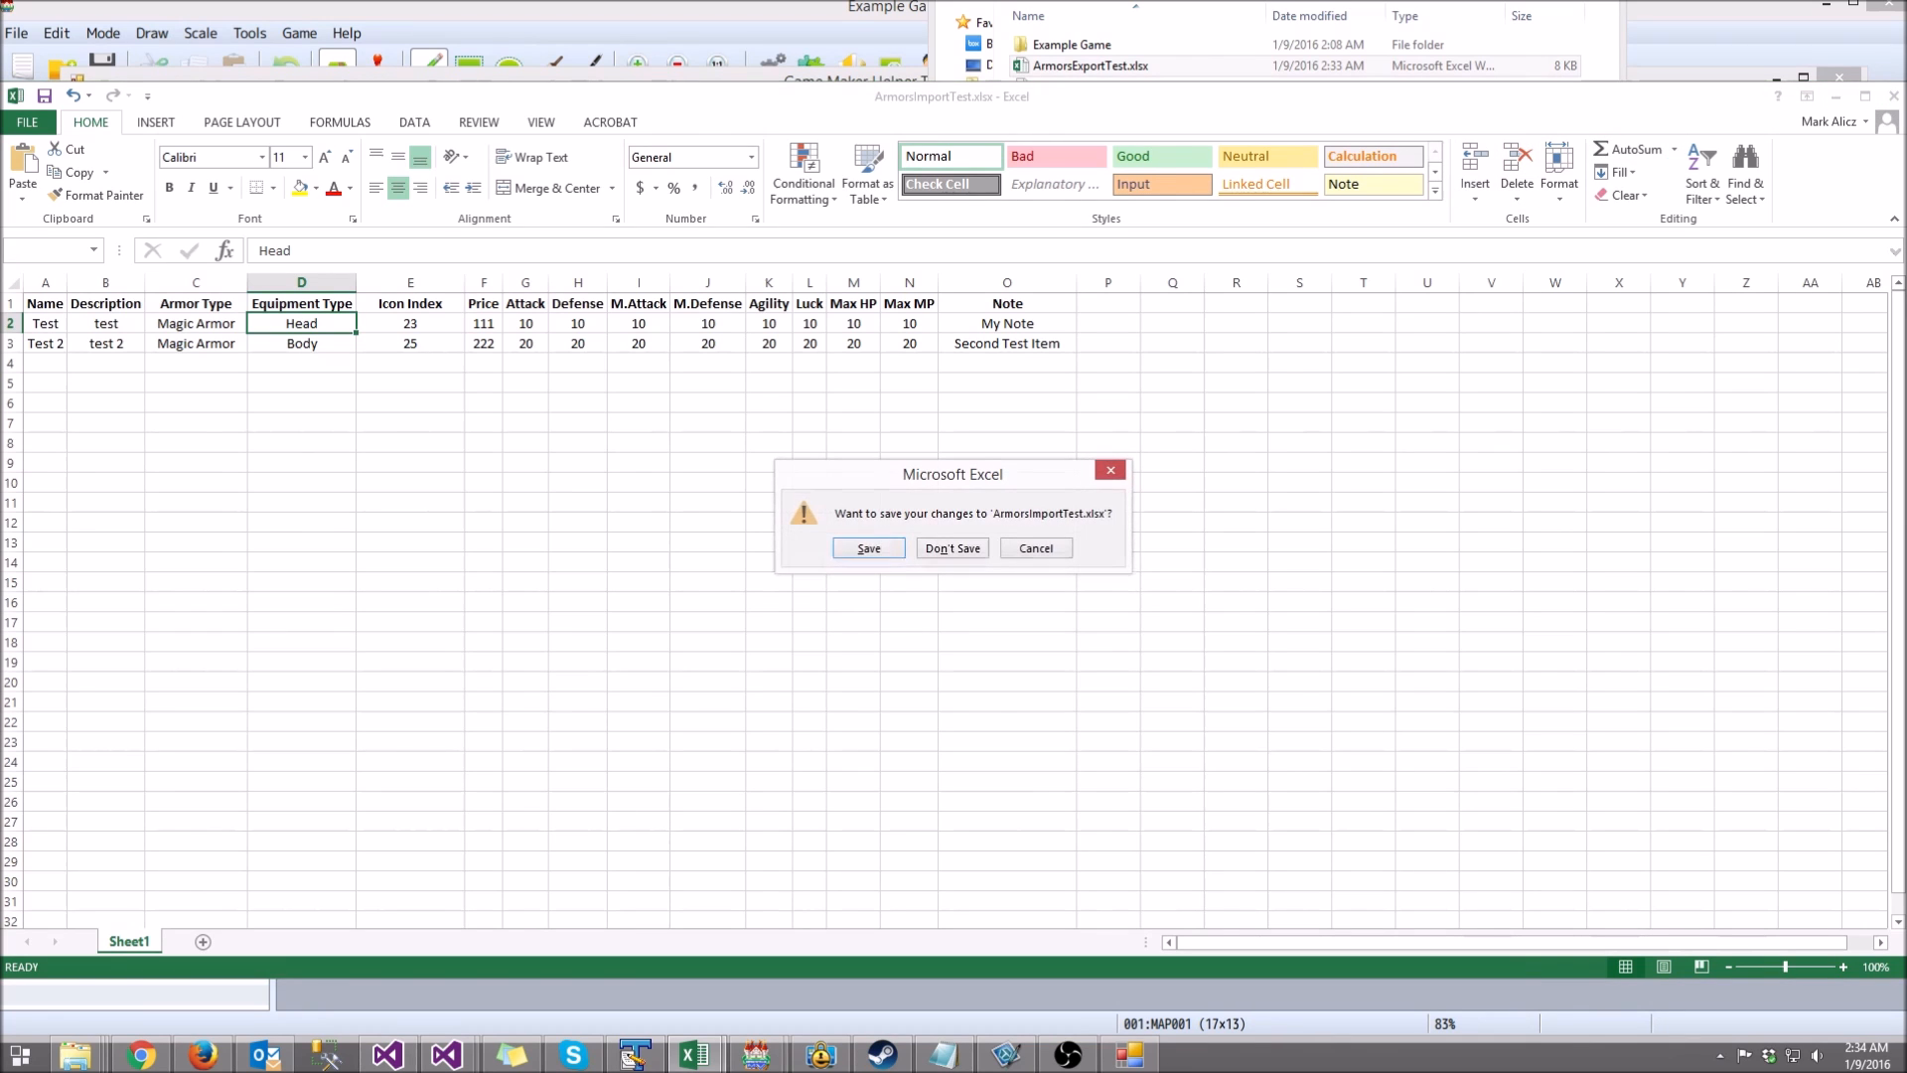
Step: Discard the Excel changes and import armors from ArmorsImportTest.xlsx into the helper tool
{"action": "left_click", "coordinate": [952, 548]}
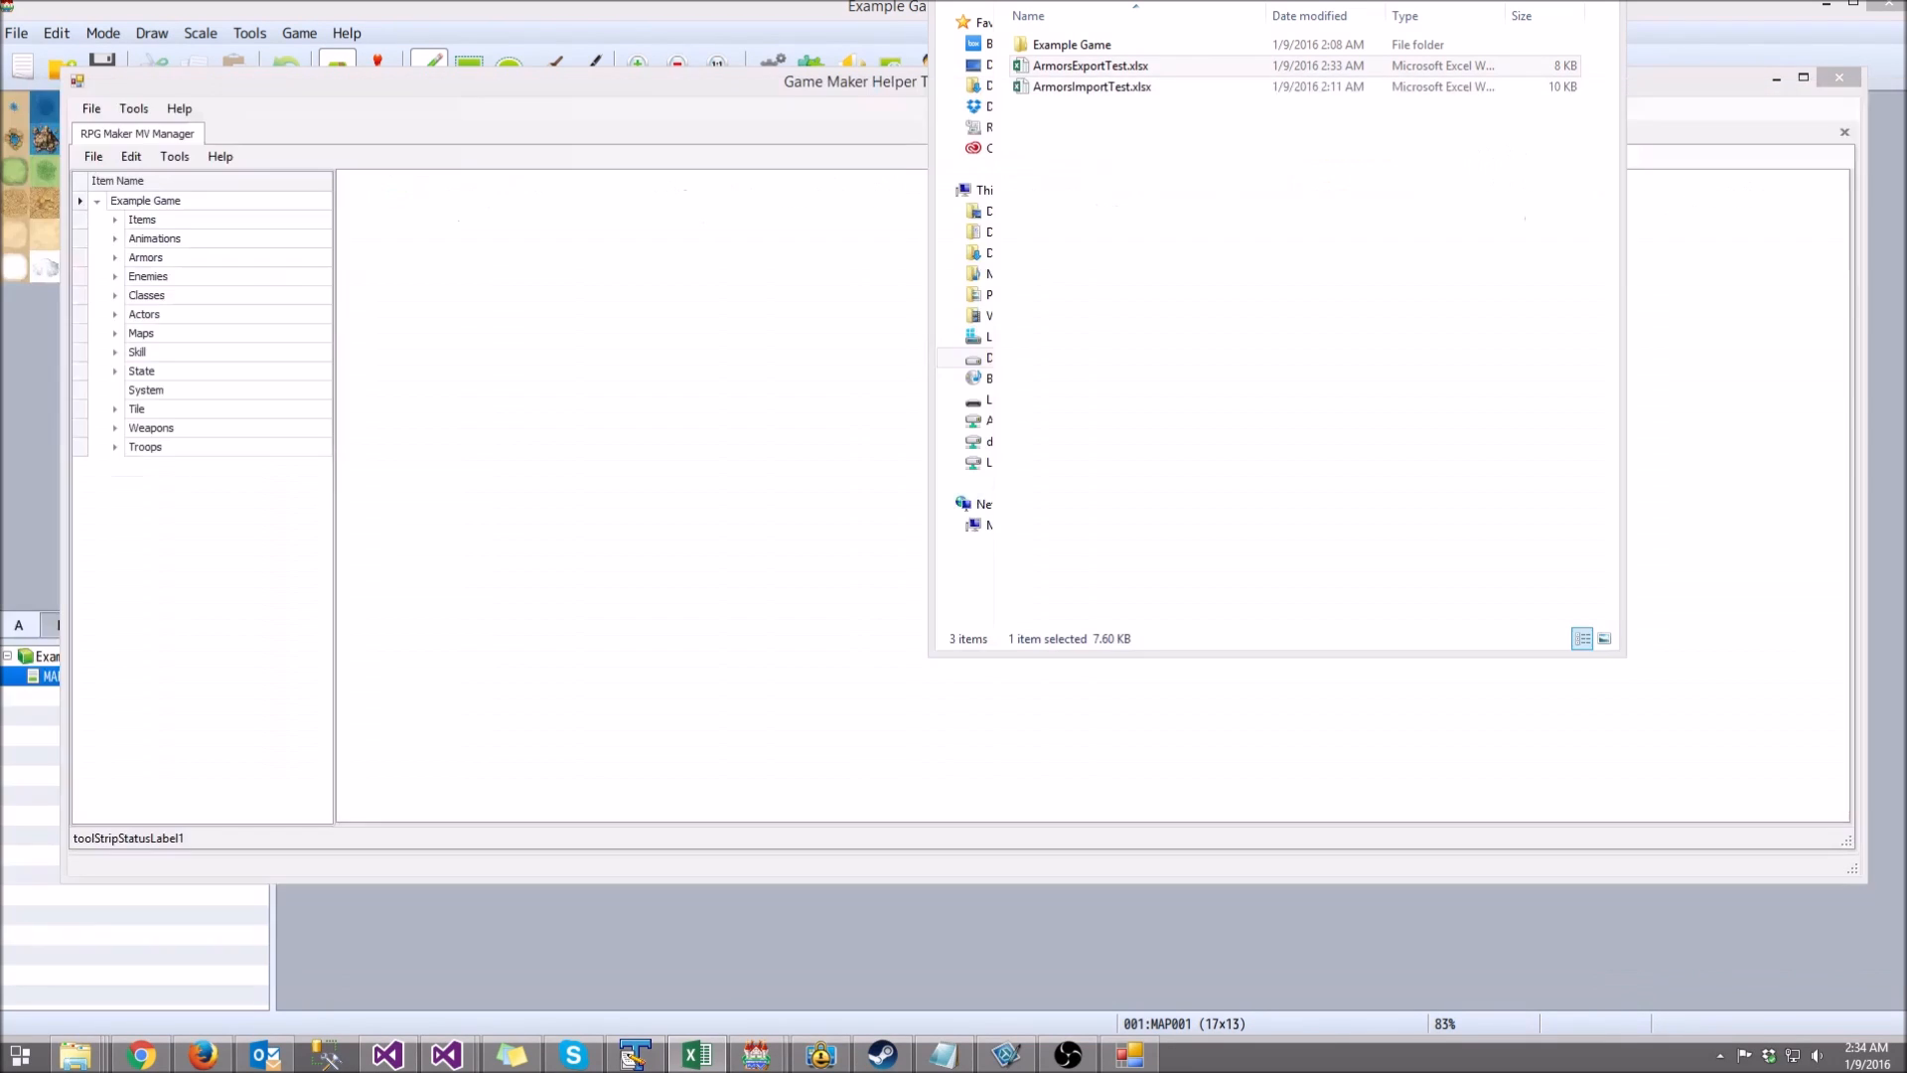
{"action": "left_click", "coordinate": [636, 397]}
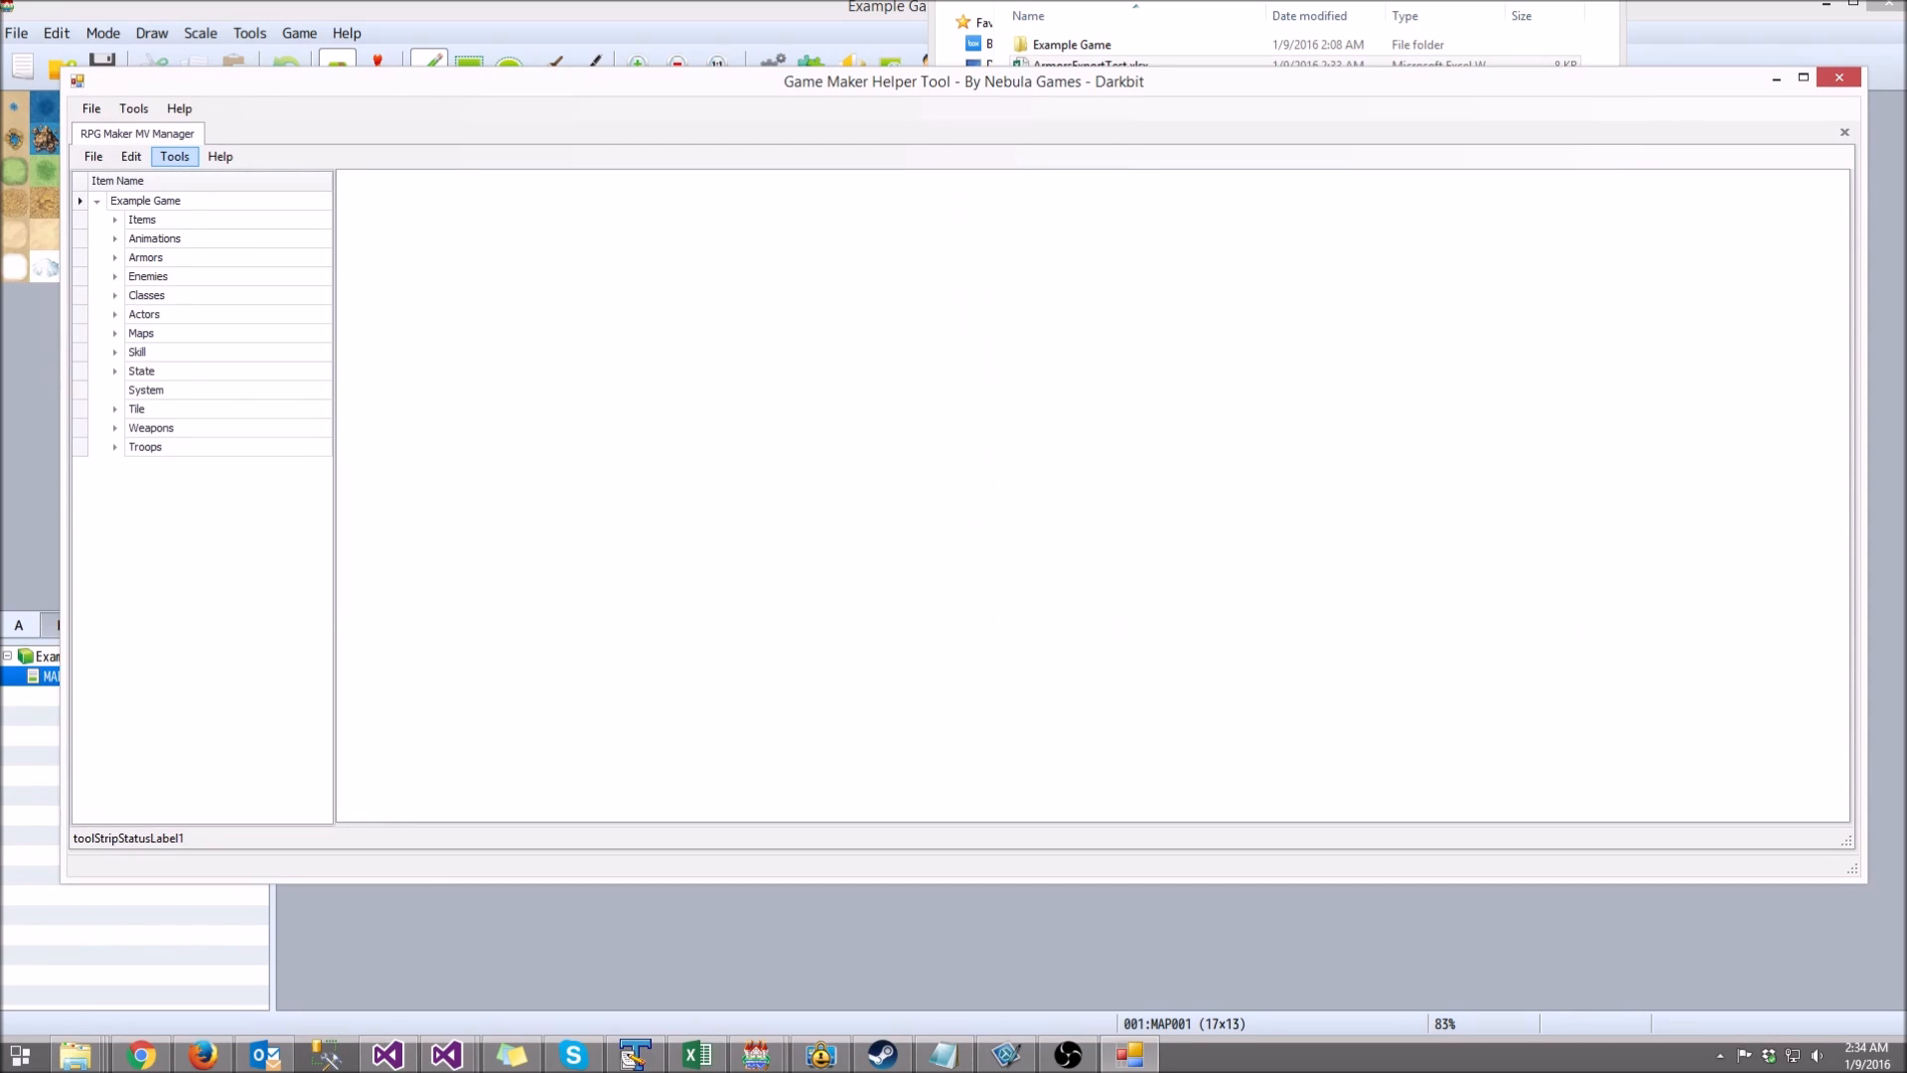
{"action": "left_click", "coordinate": [175, 156]}
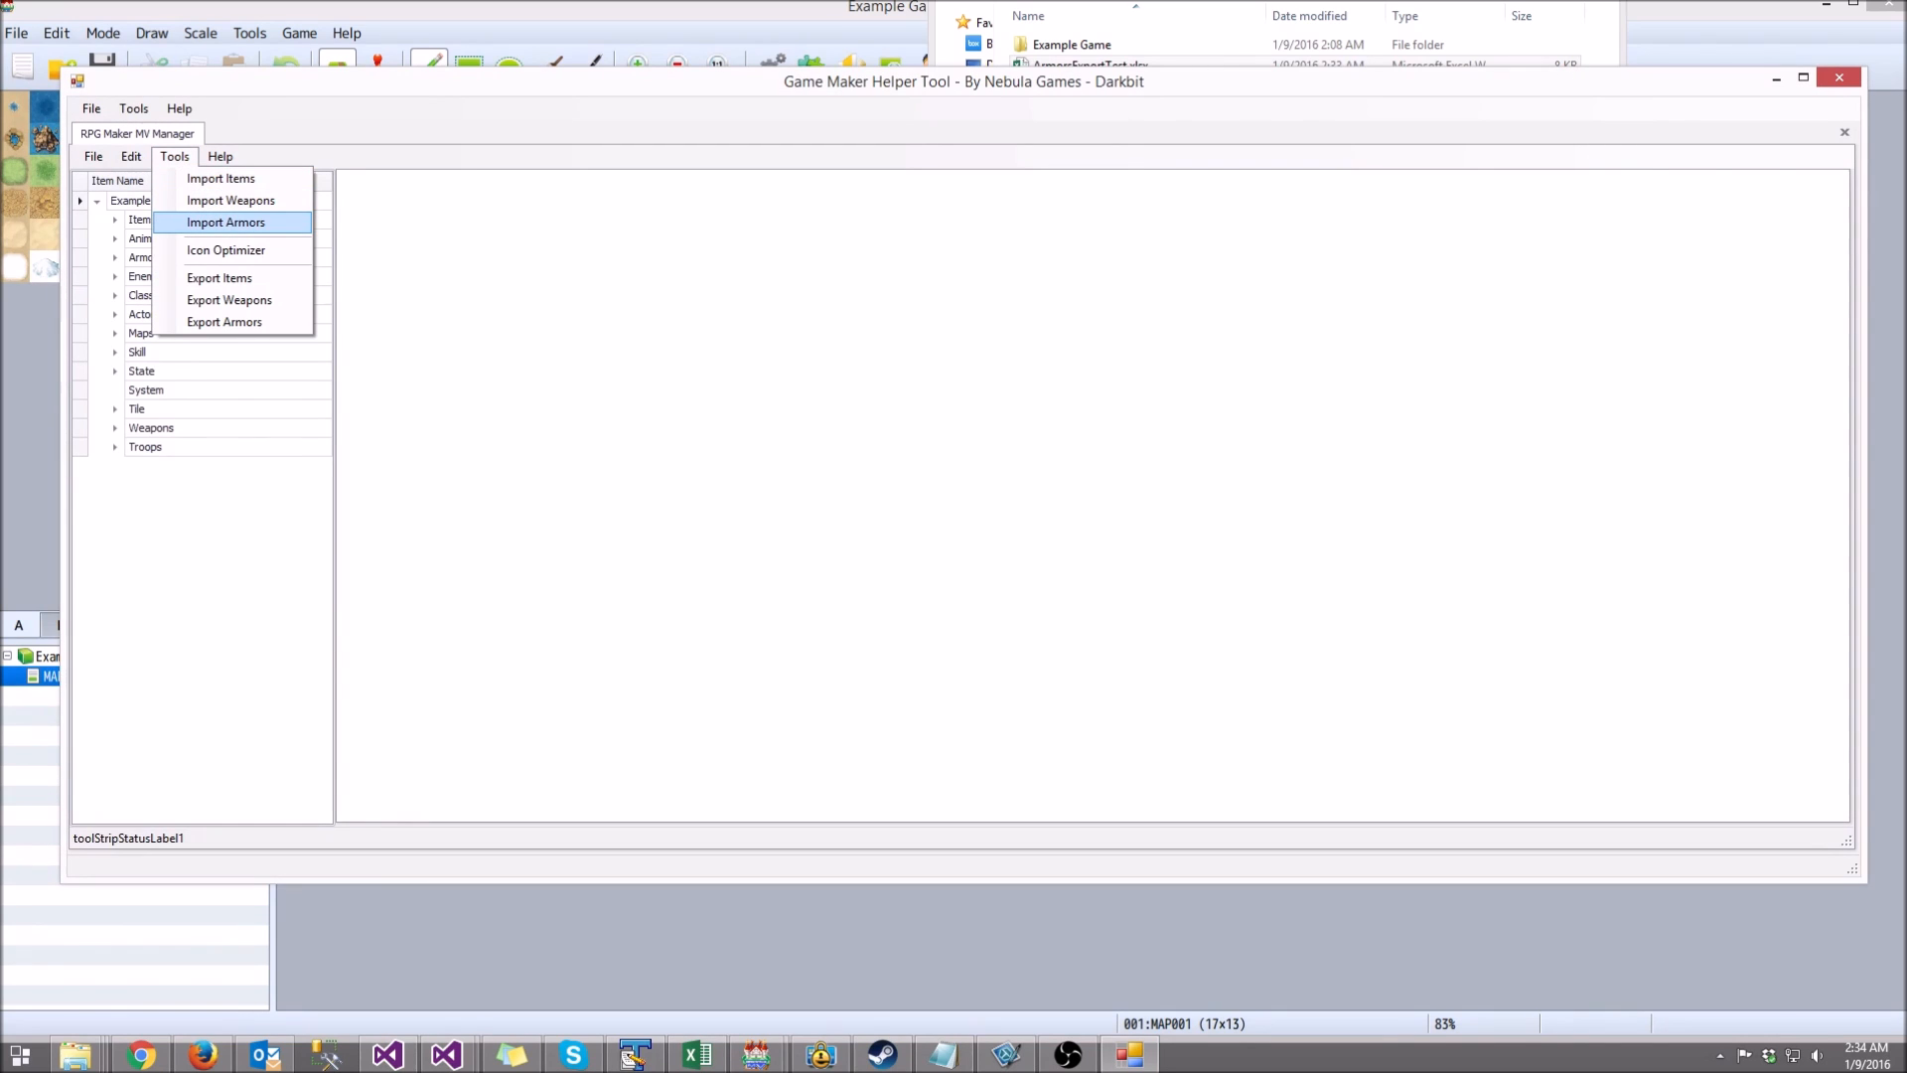
{"action": "left_click", "coordinate": [844, 30]}
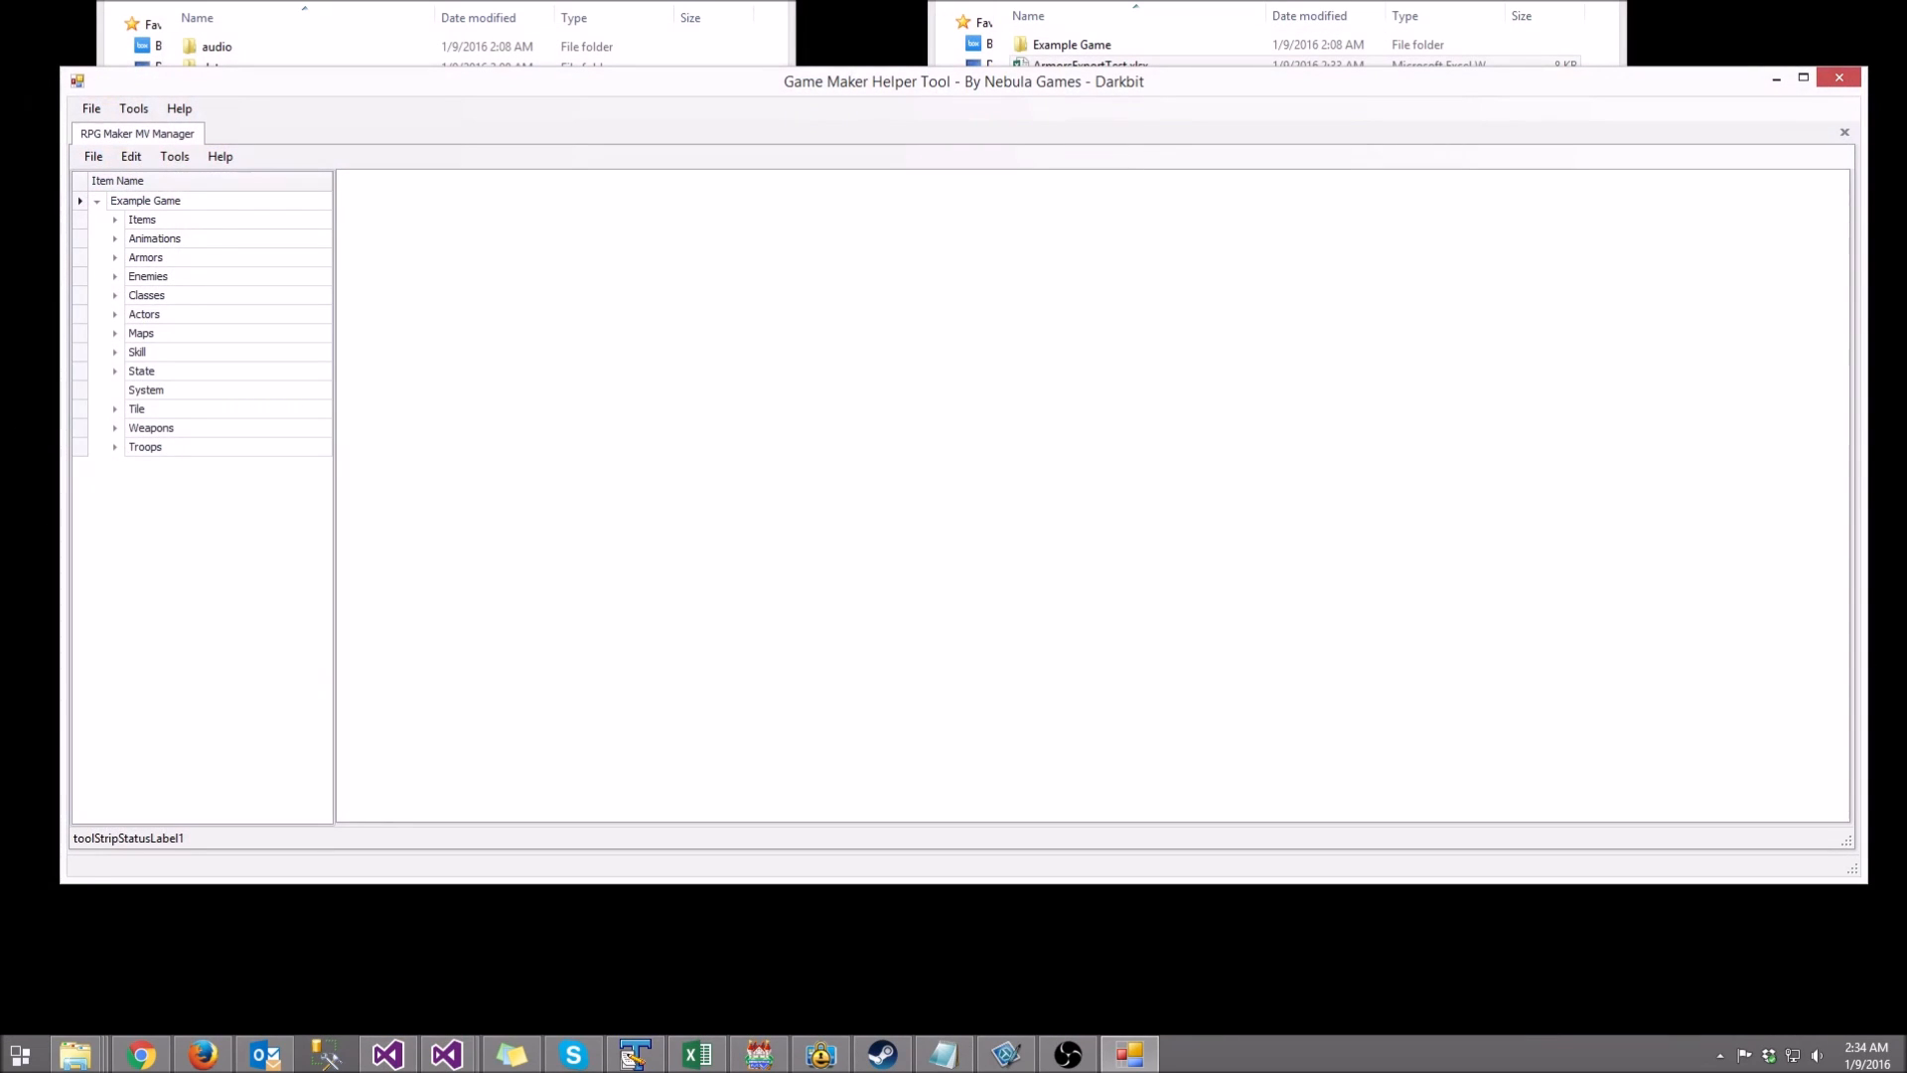
{"action": "left_click", "coordinate": [175, 157]}
{"action": "left_click", "coordinate": [225, 222]}
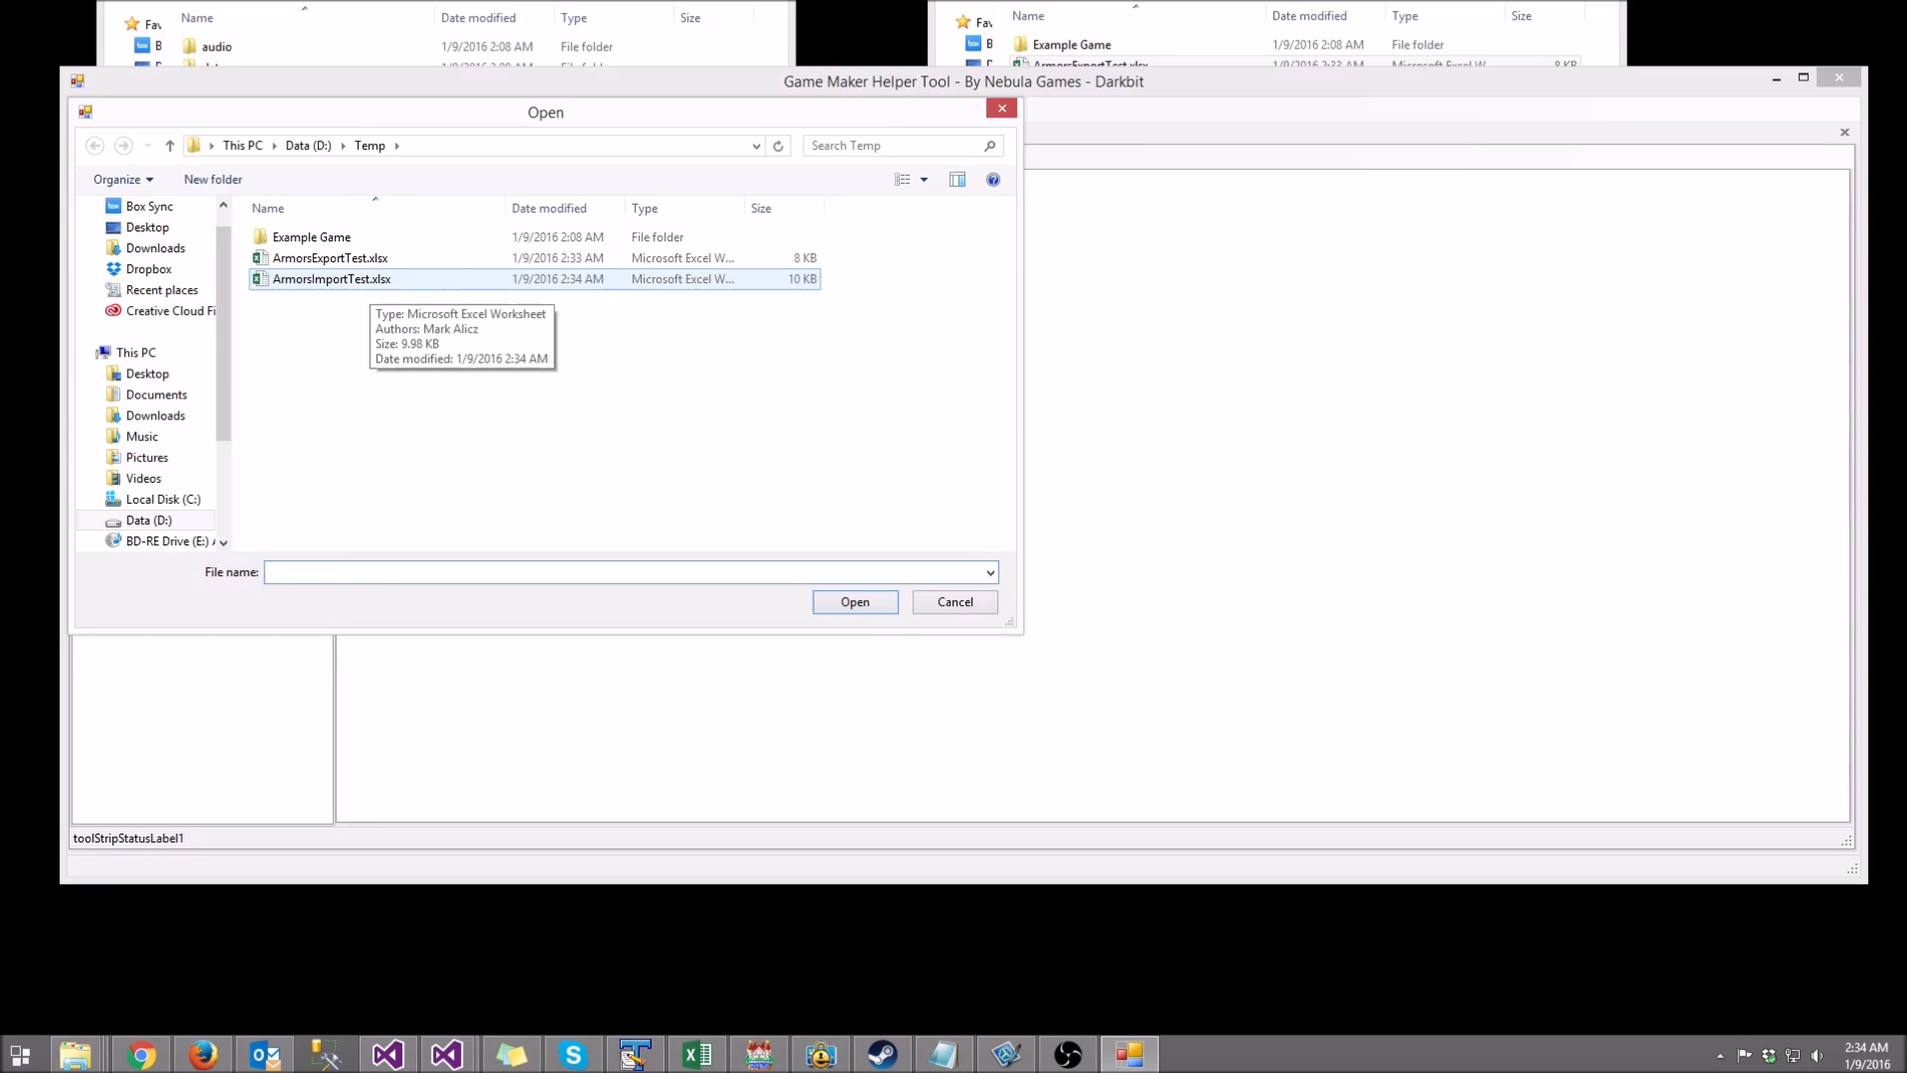
{"action": "double_click", "coordinate": [355, 279]}
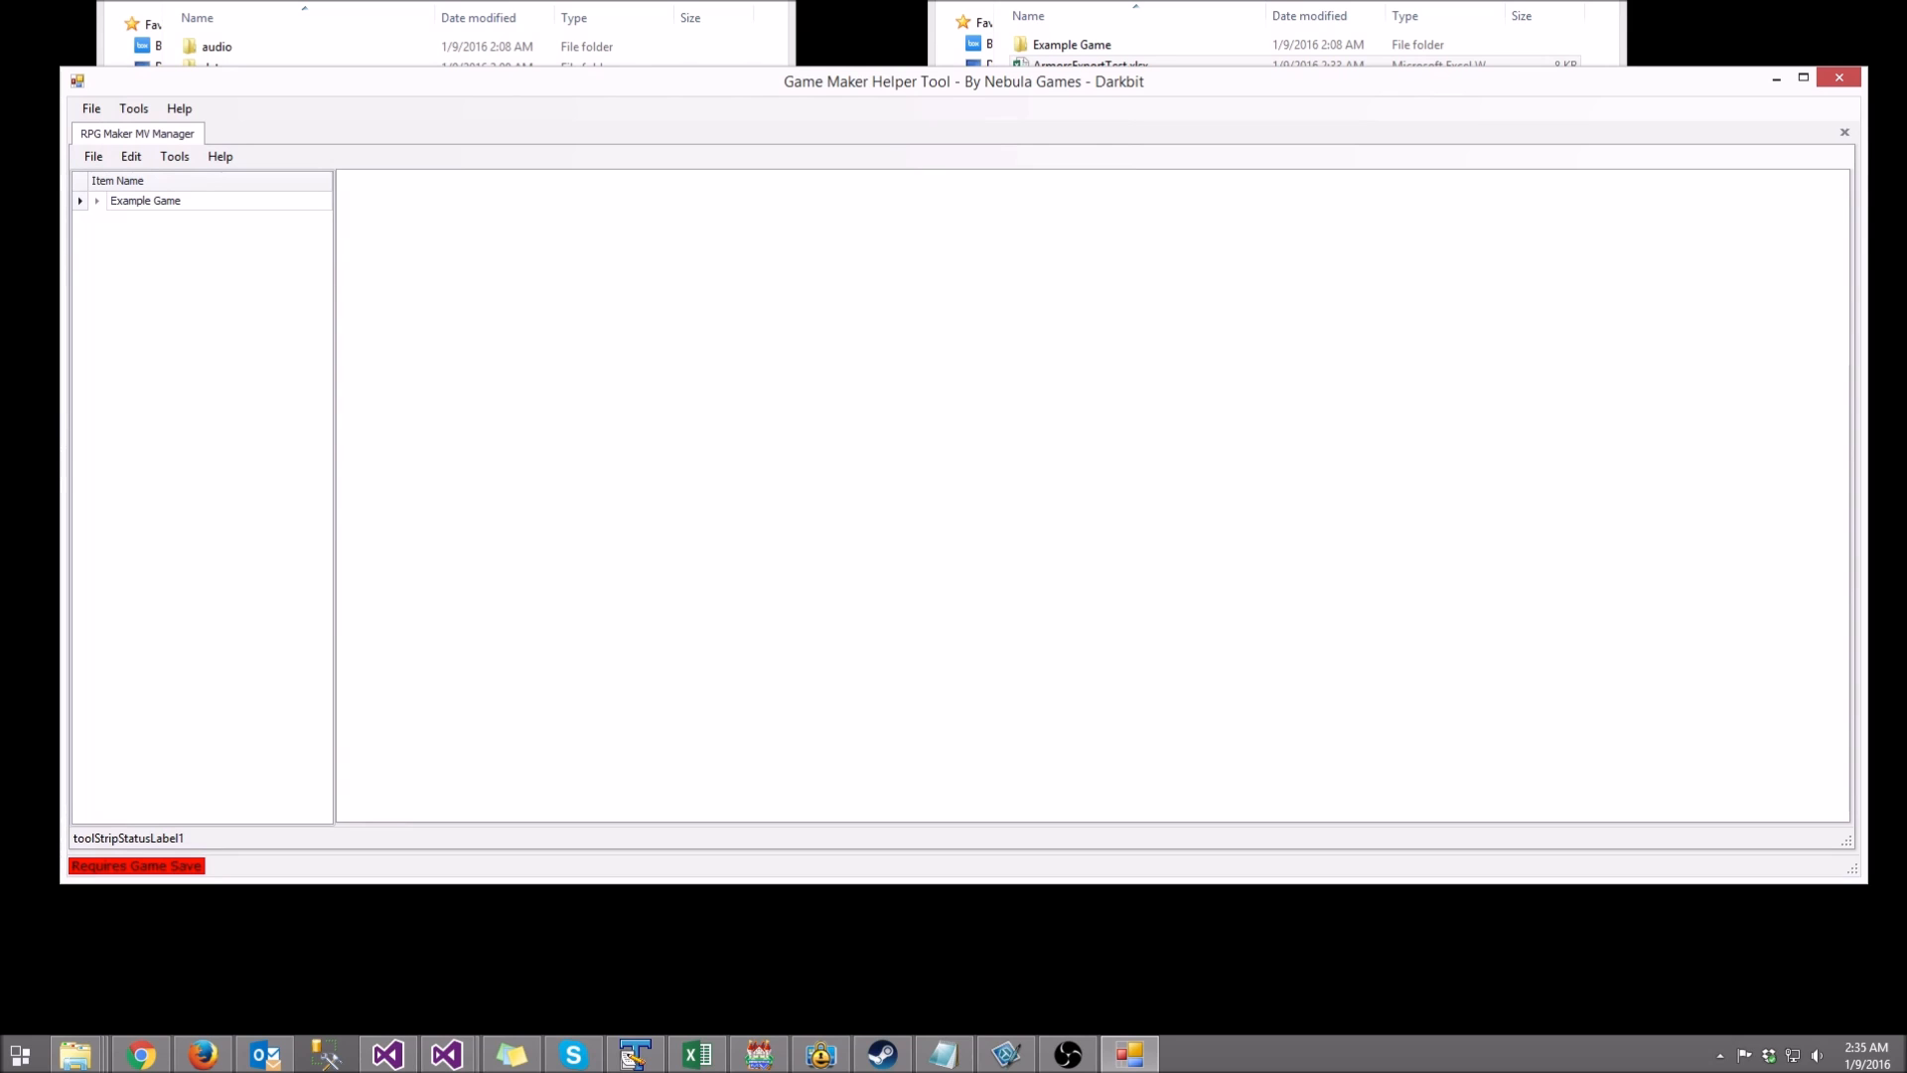
Step: Expand Example Game's Armors list and select the imported Test armor
{"action": "left_click", "coordinate": [97, 202]}
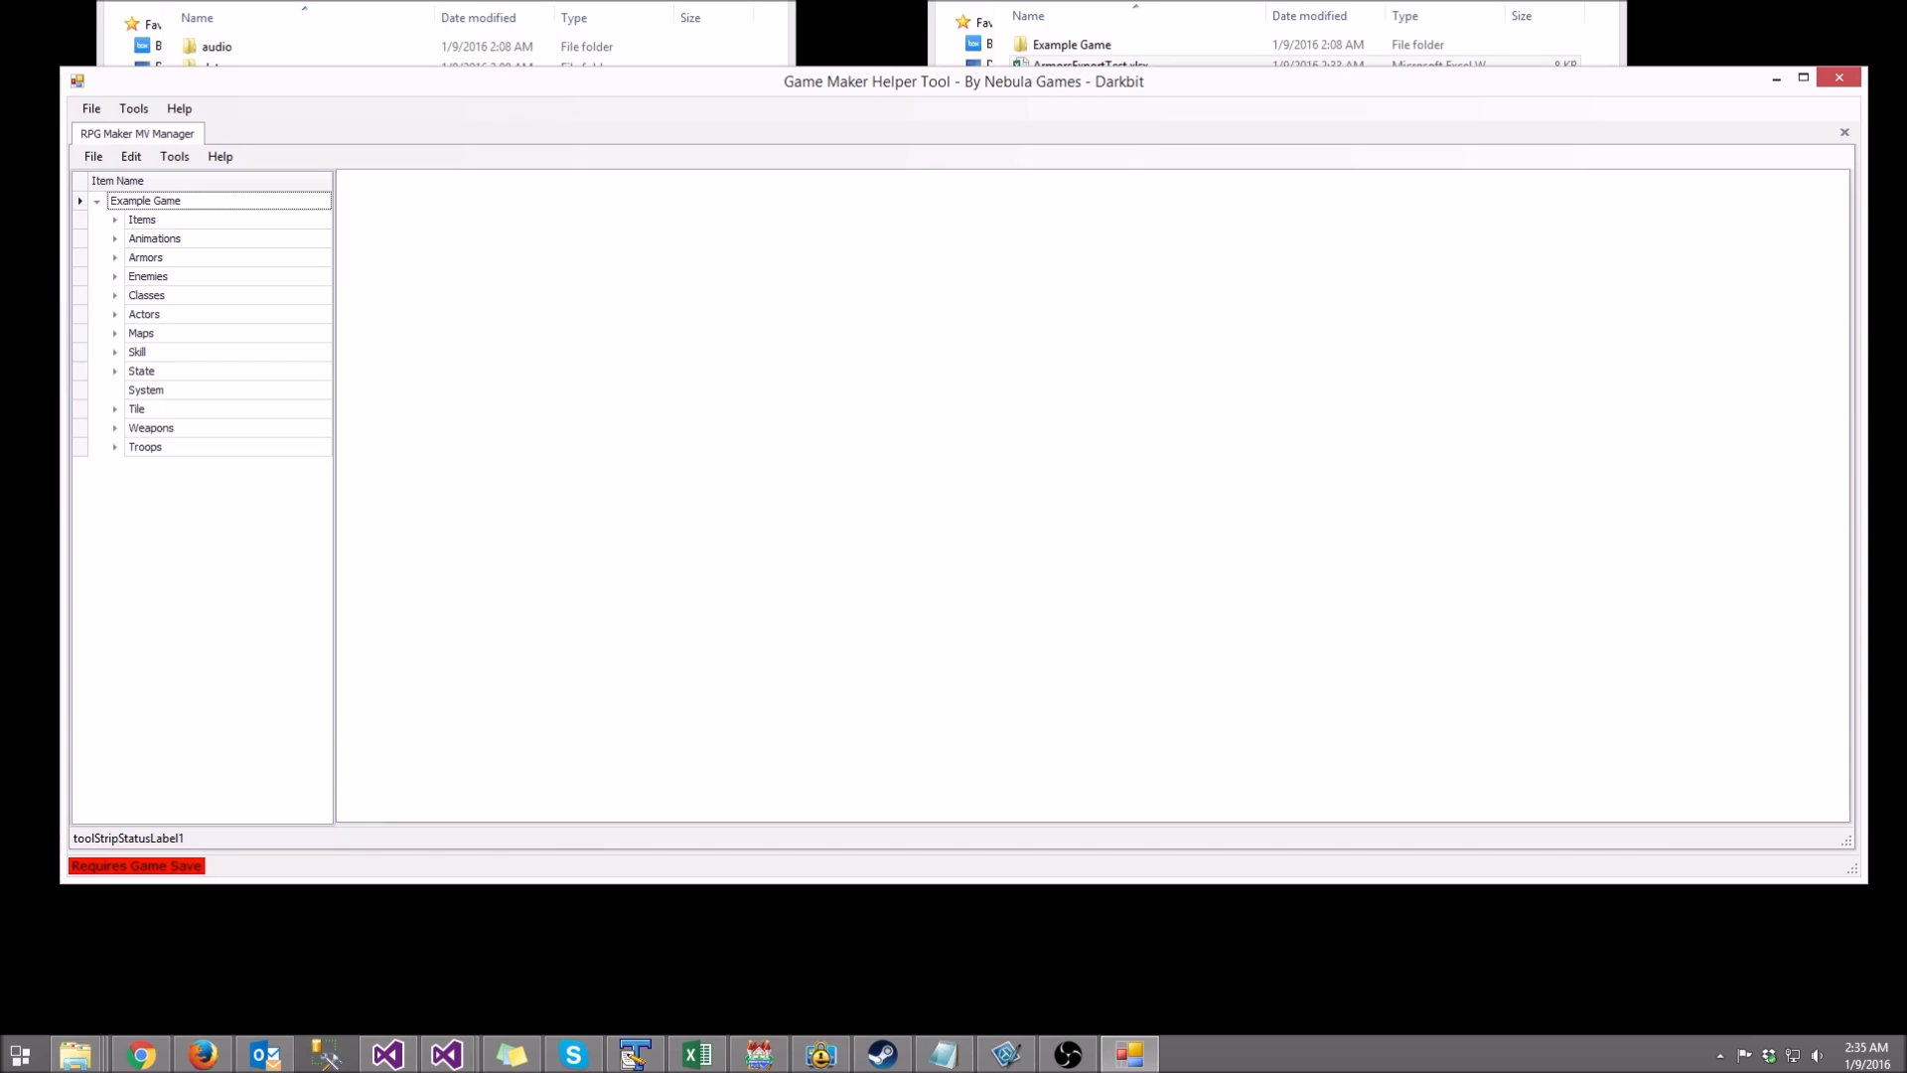
{"action": "left_click", "coordinate": [115, 258]}
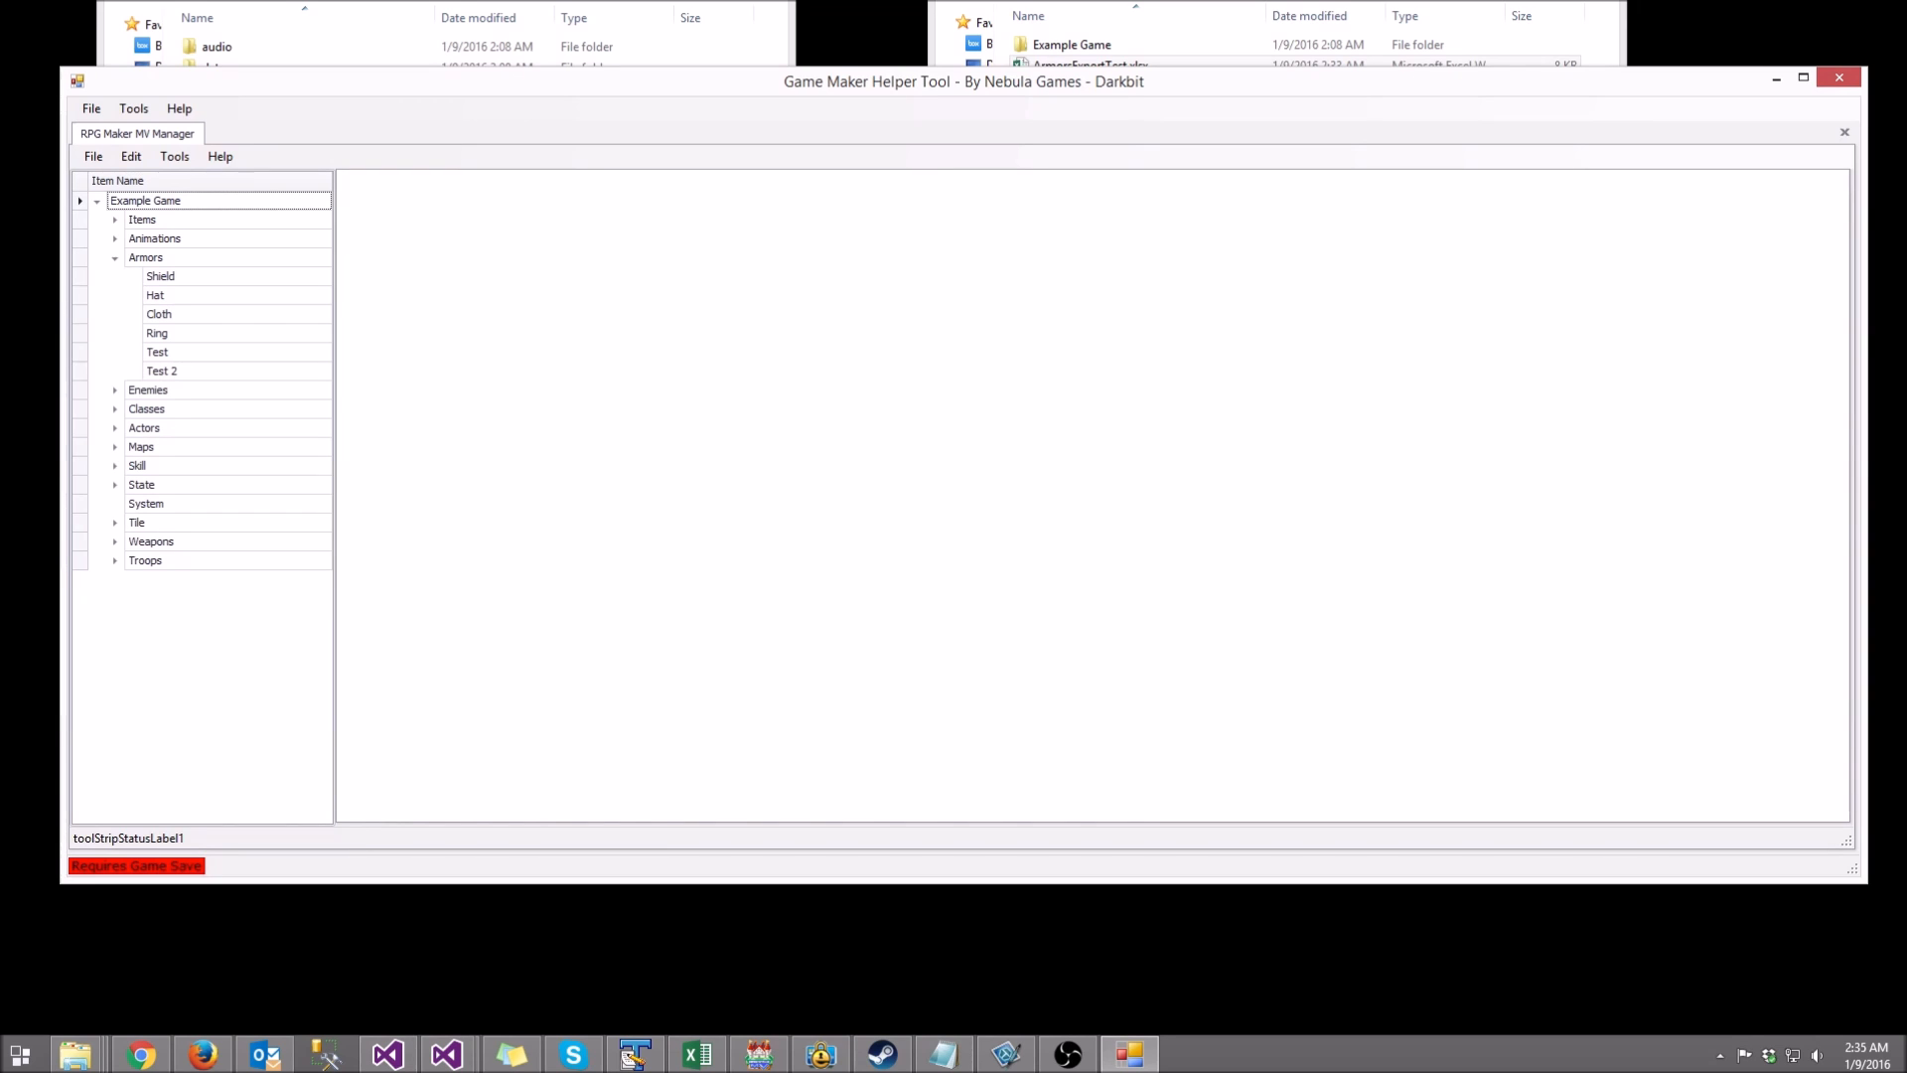
{"action": "left_click", "coordinate": [158, 353]}
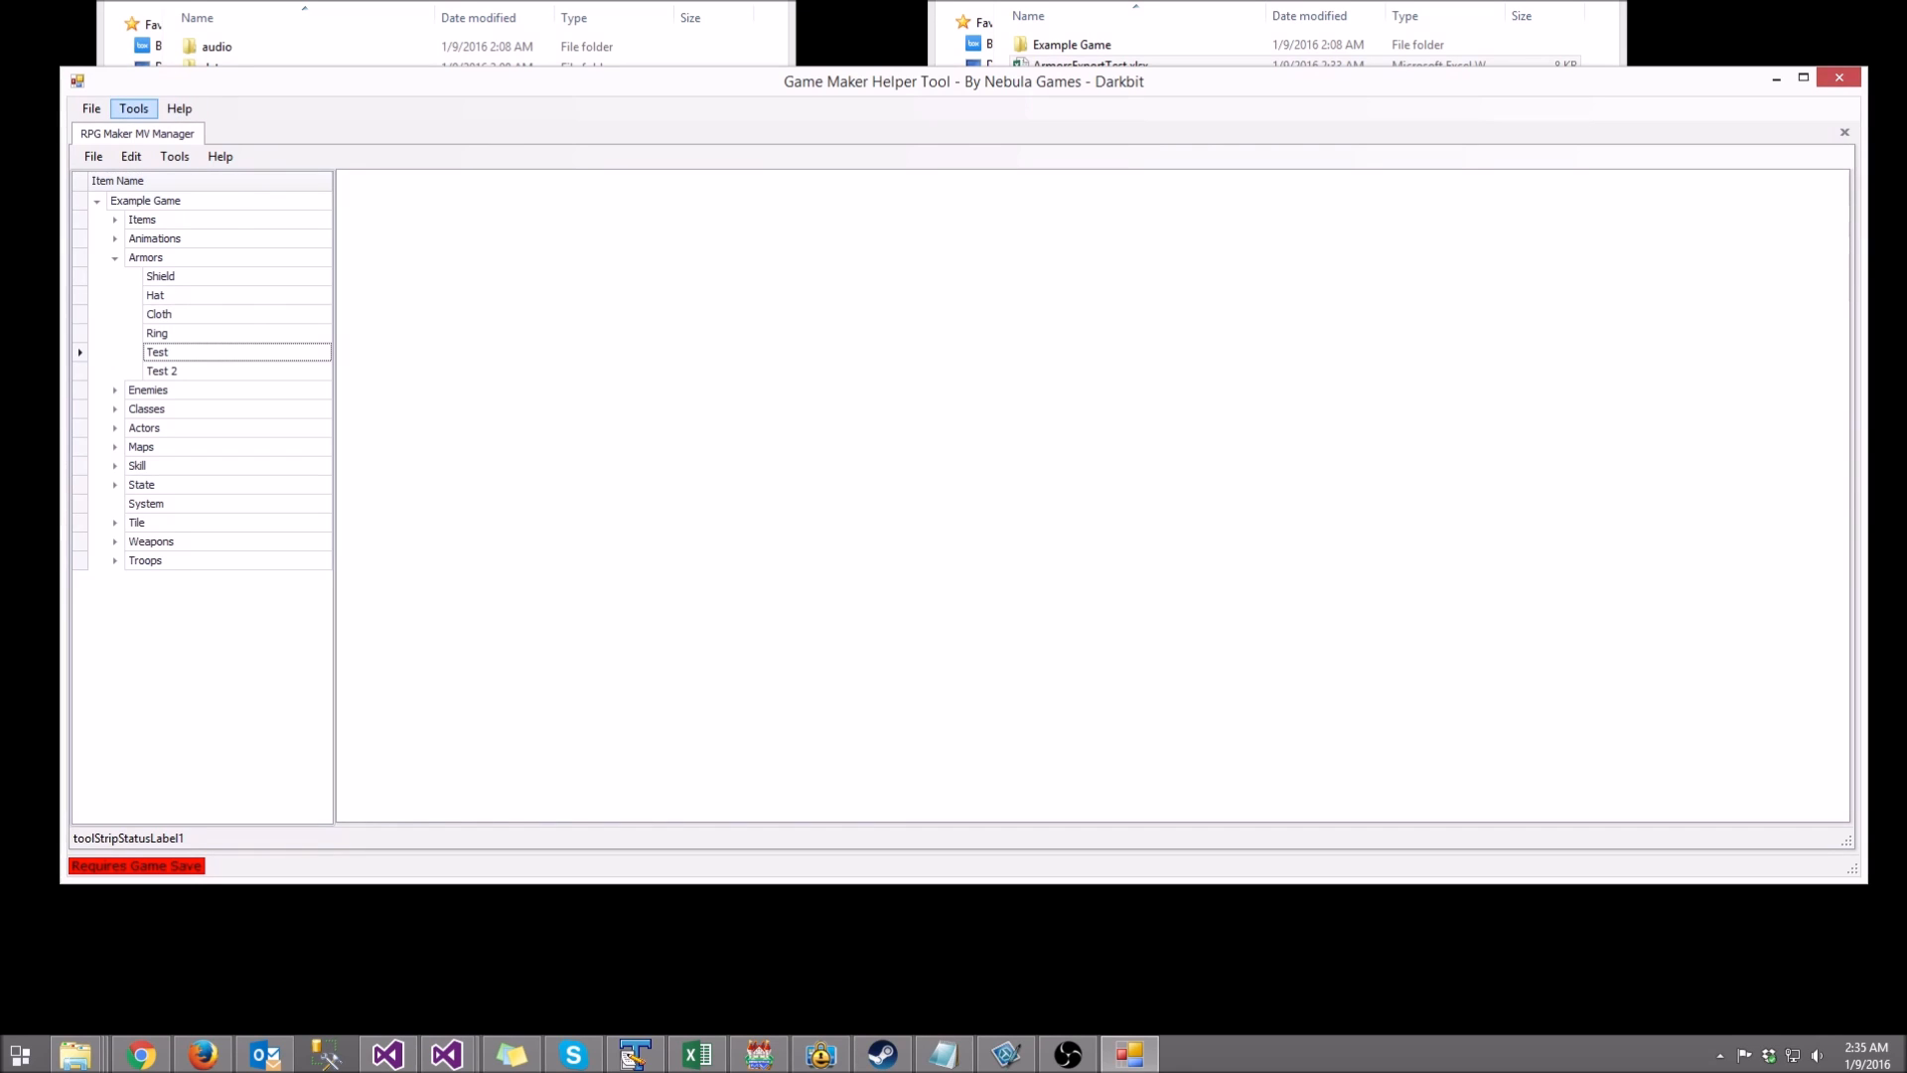
Step: Save Game Data with both backup warnings acknowledged to update Example Game's files
{"action": "left_click", "coordinate": [93, 156]}
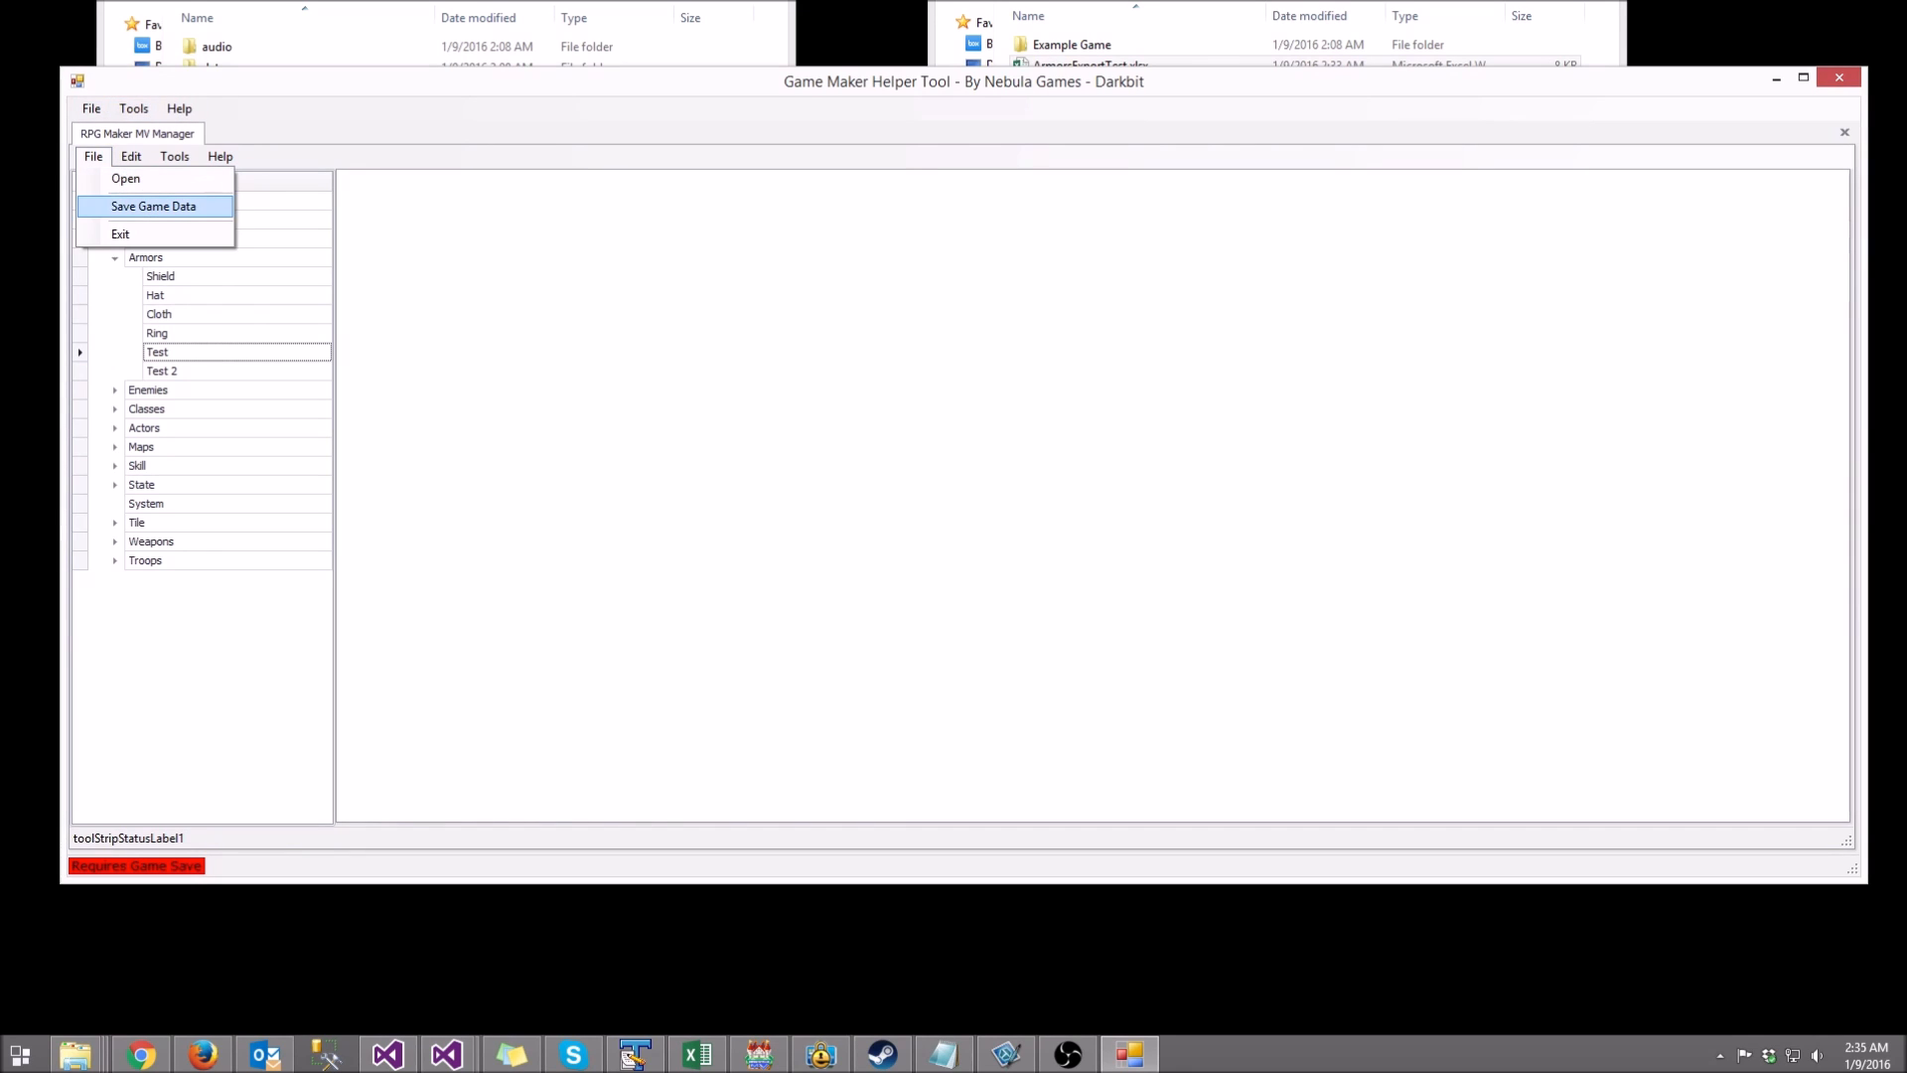
{"action": "left_click", "coordinate": [154, 206]}
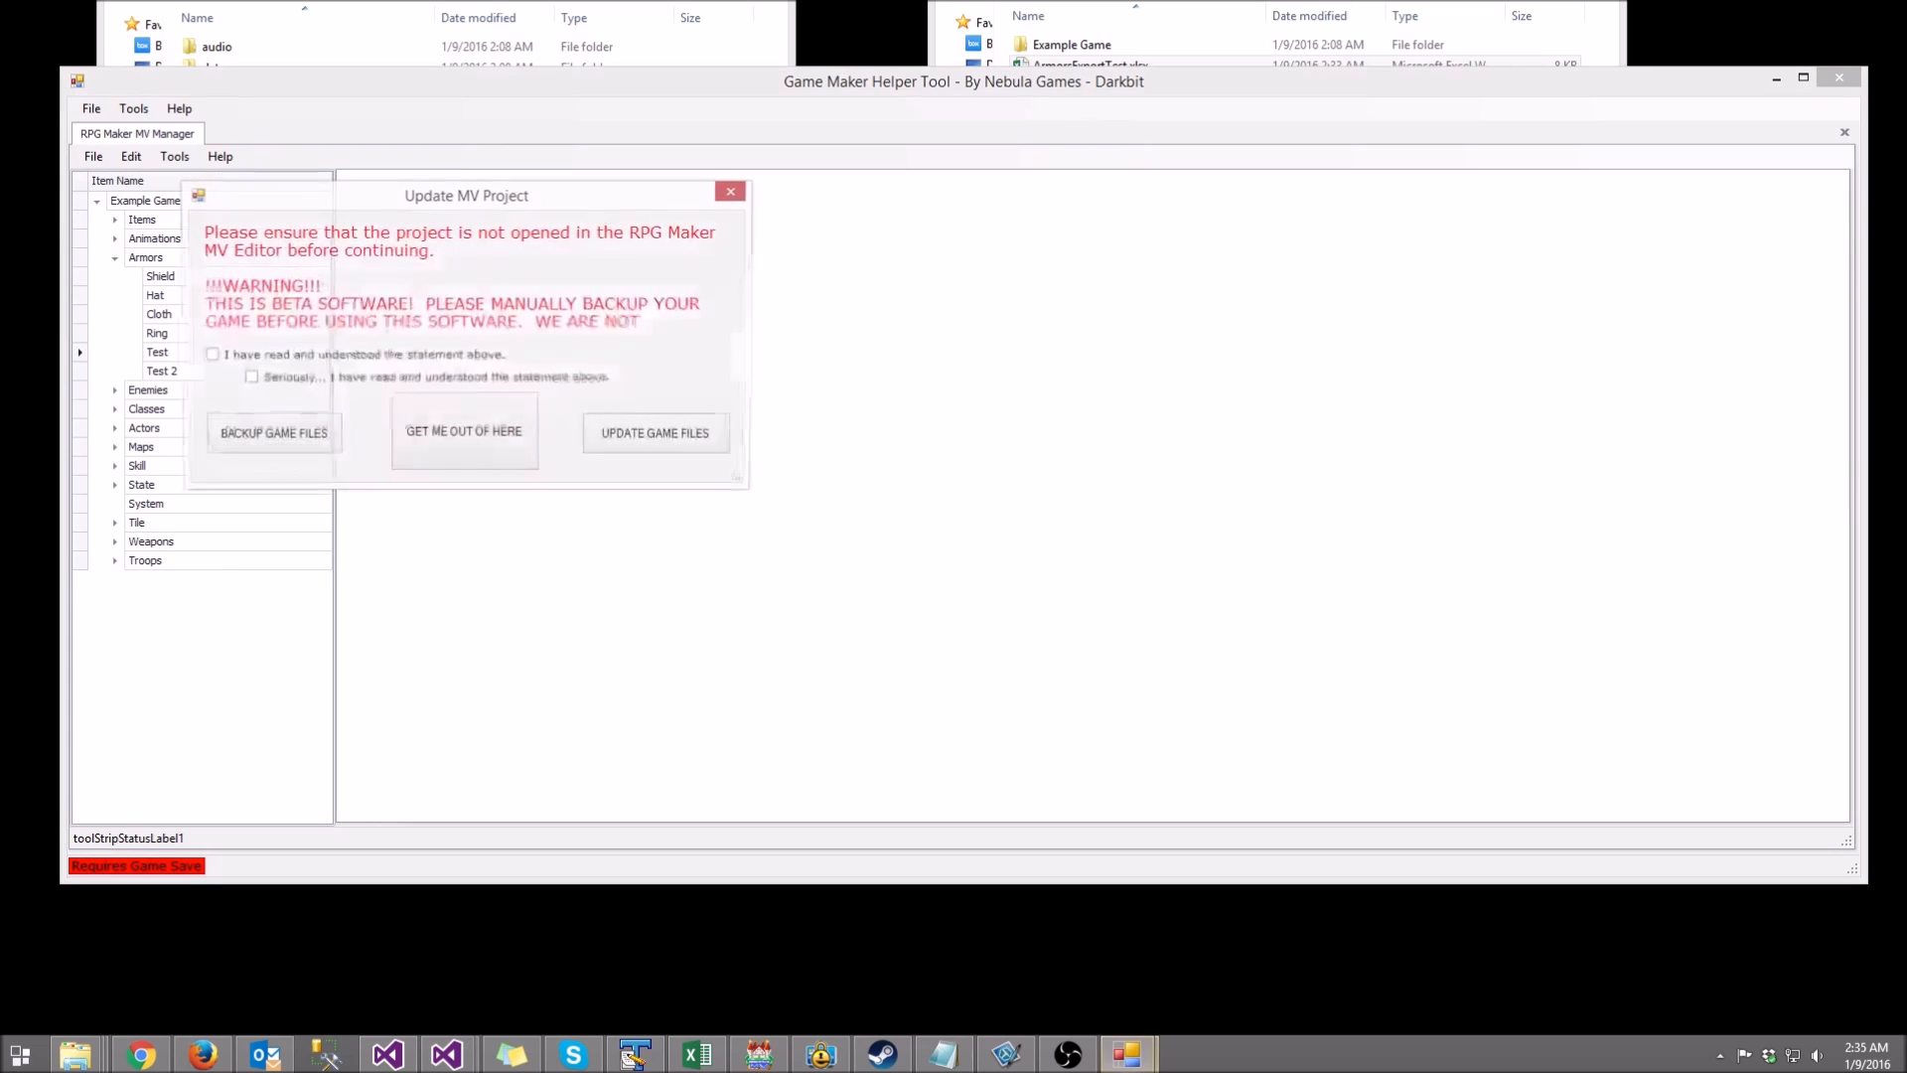
{"action": "left_click_drag", "start_coordinate": [397, 194], "coordinate": [658, 222]}
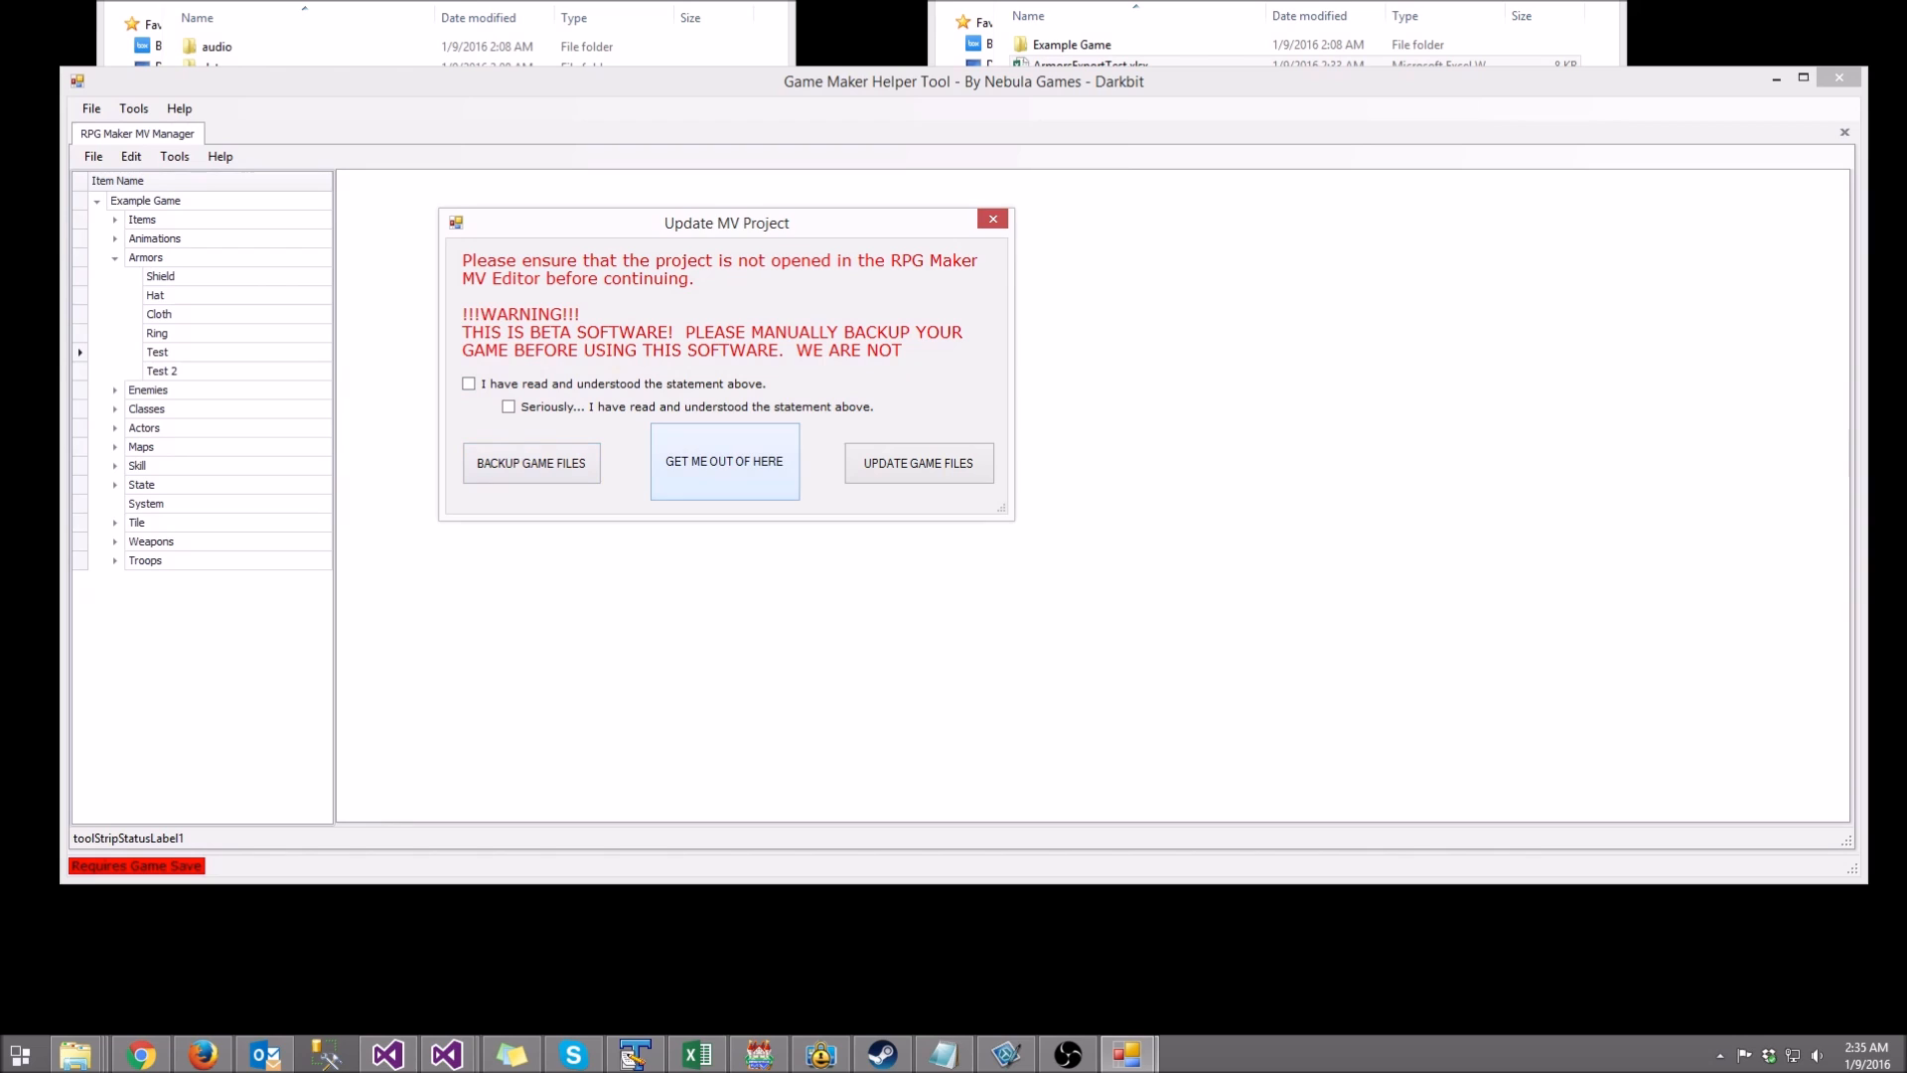
{"action": "left_click", "coordinate": [468, 384]}
{"action": "left_click", "coordinate": [507, 407]}
{"action": "left_click", "coordinate": [919, 463]}
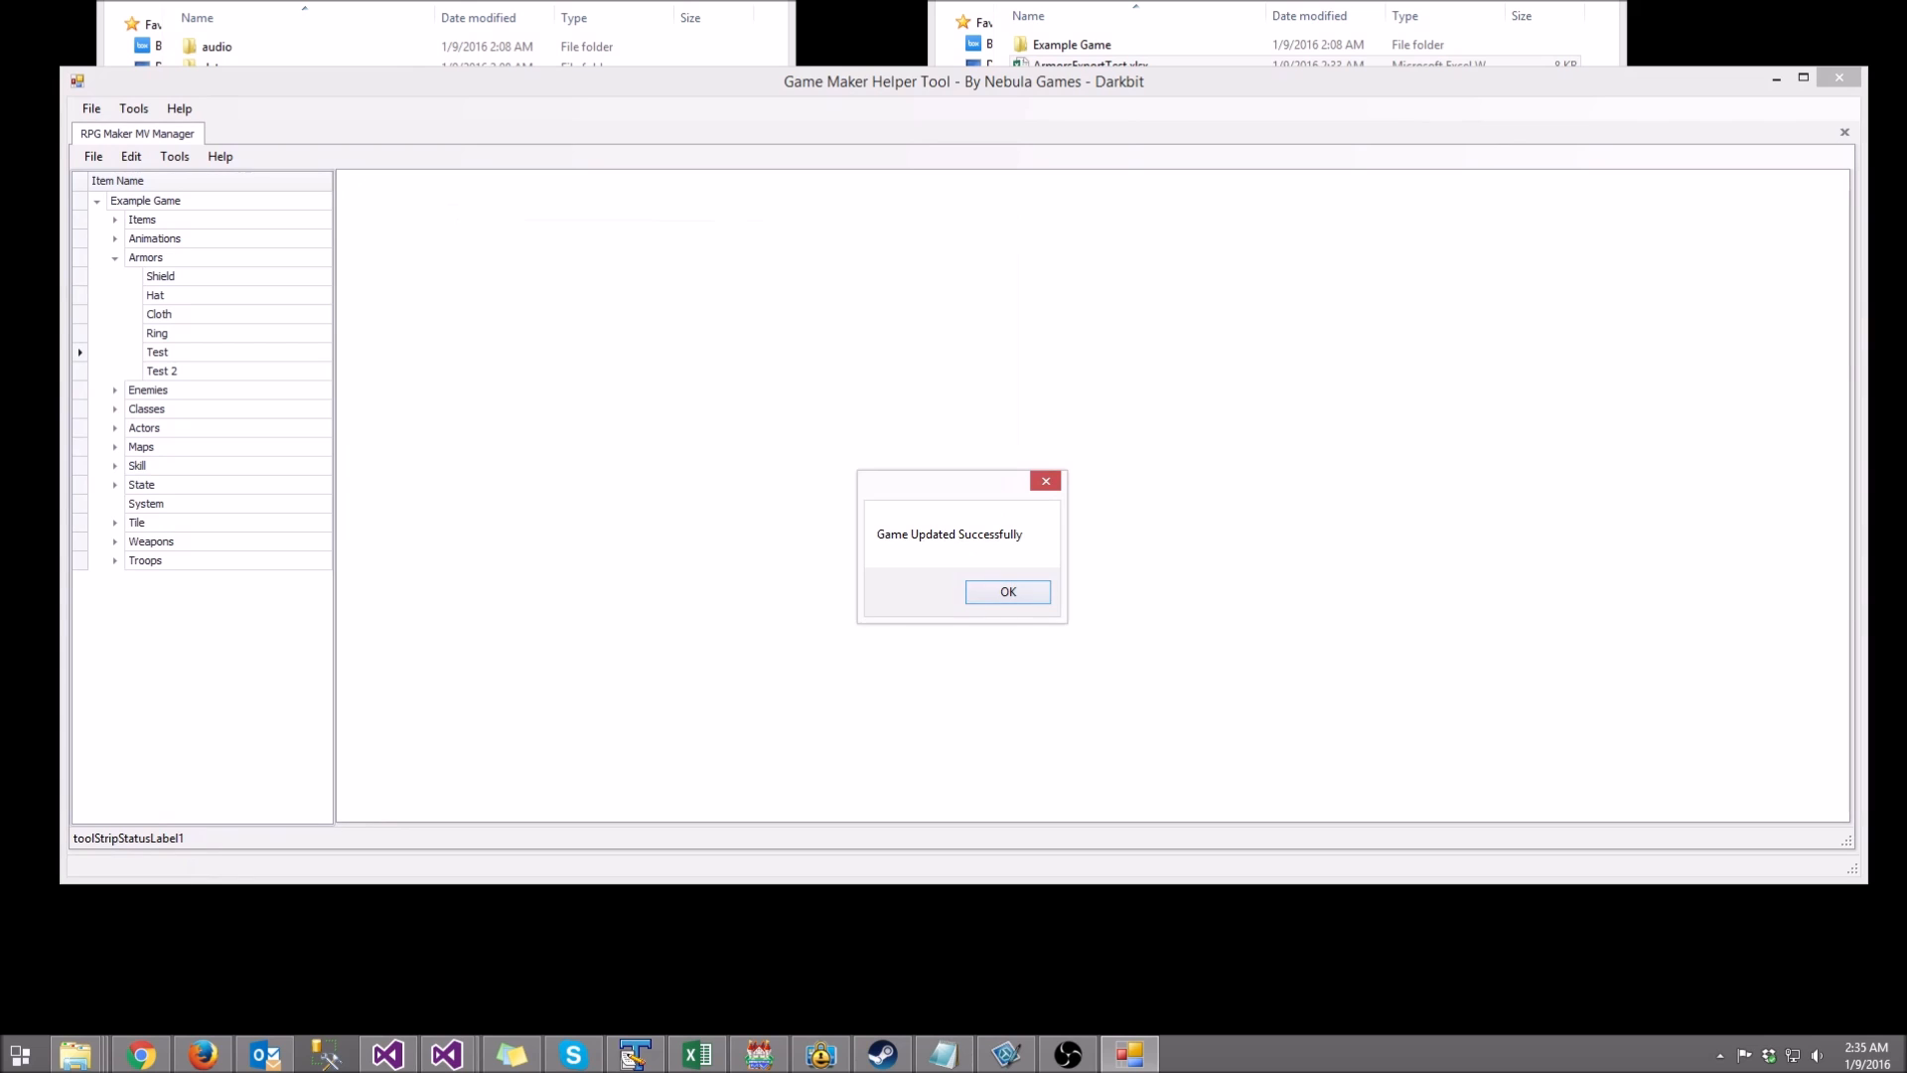
{"action": "key", "text": "Return"}
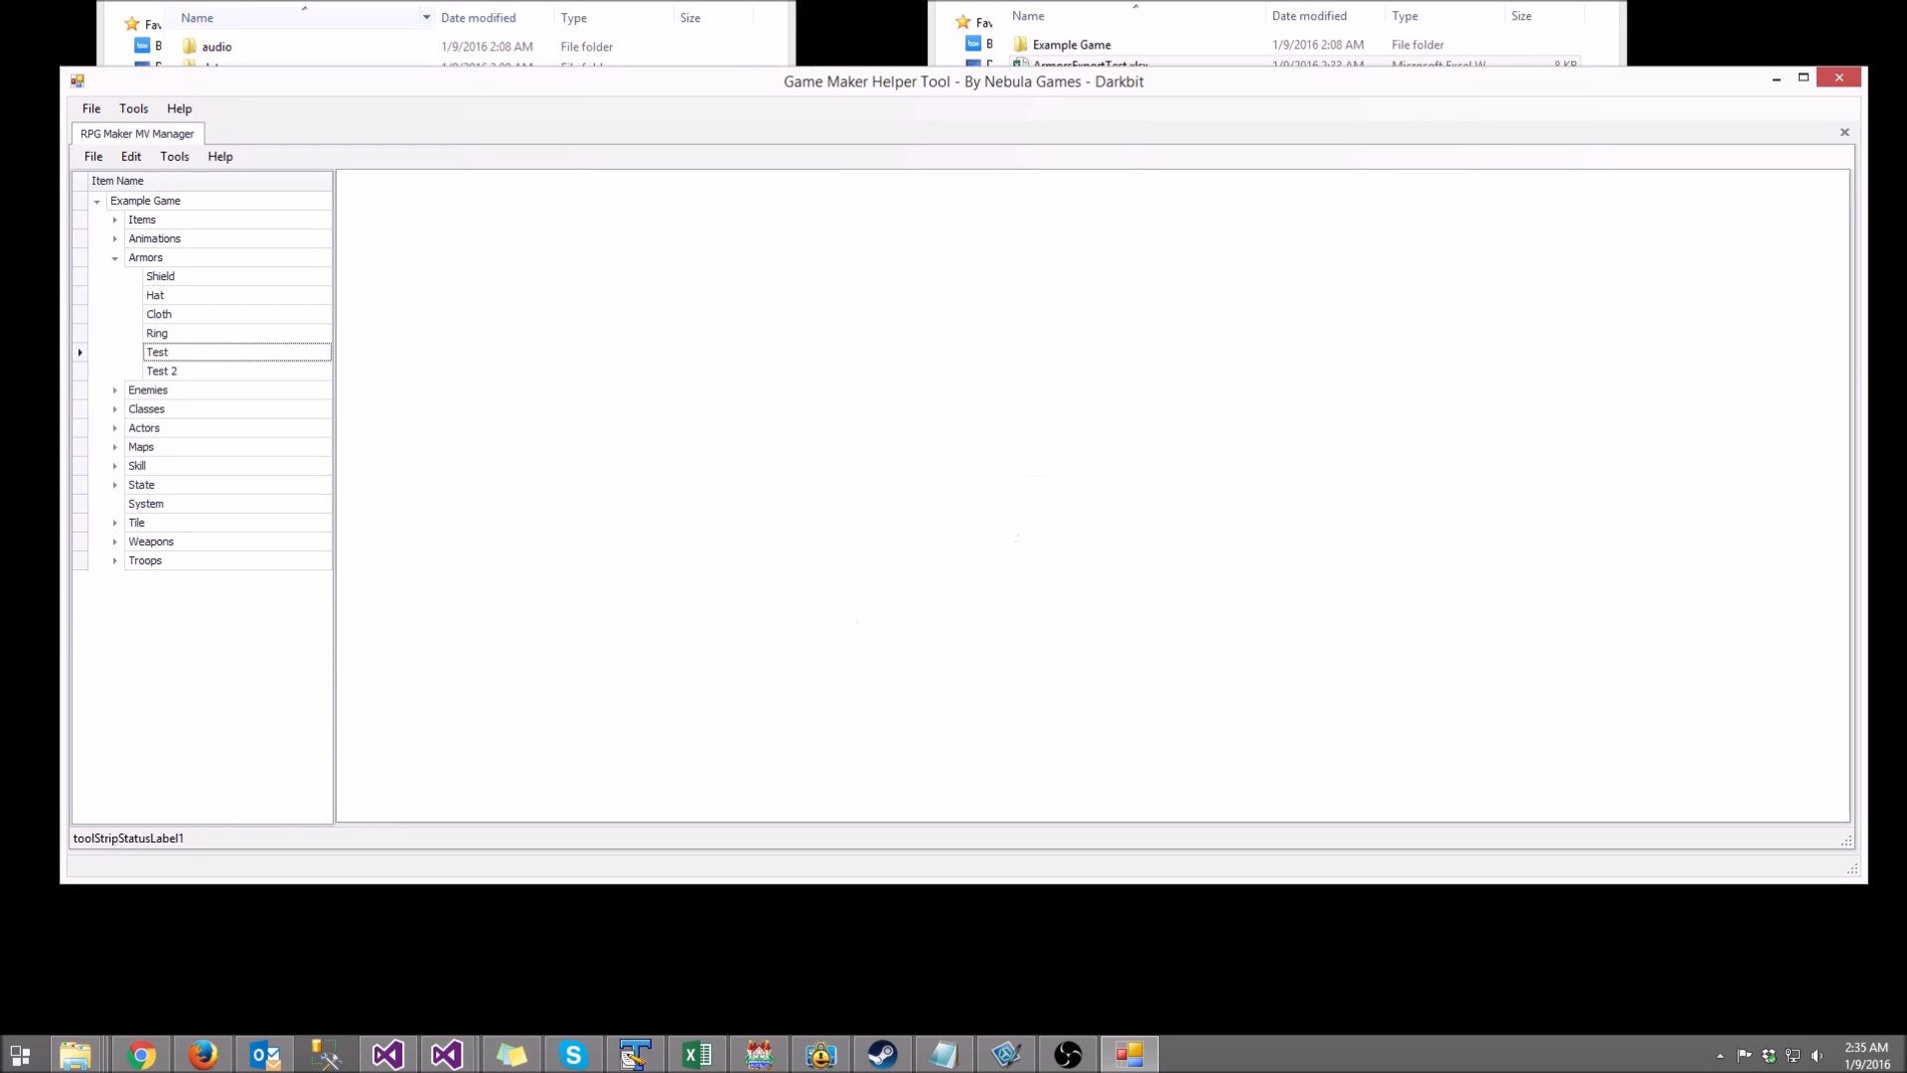
{"action": "left_click", "coordinate": [338, 47]}
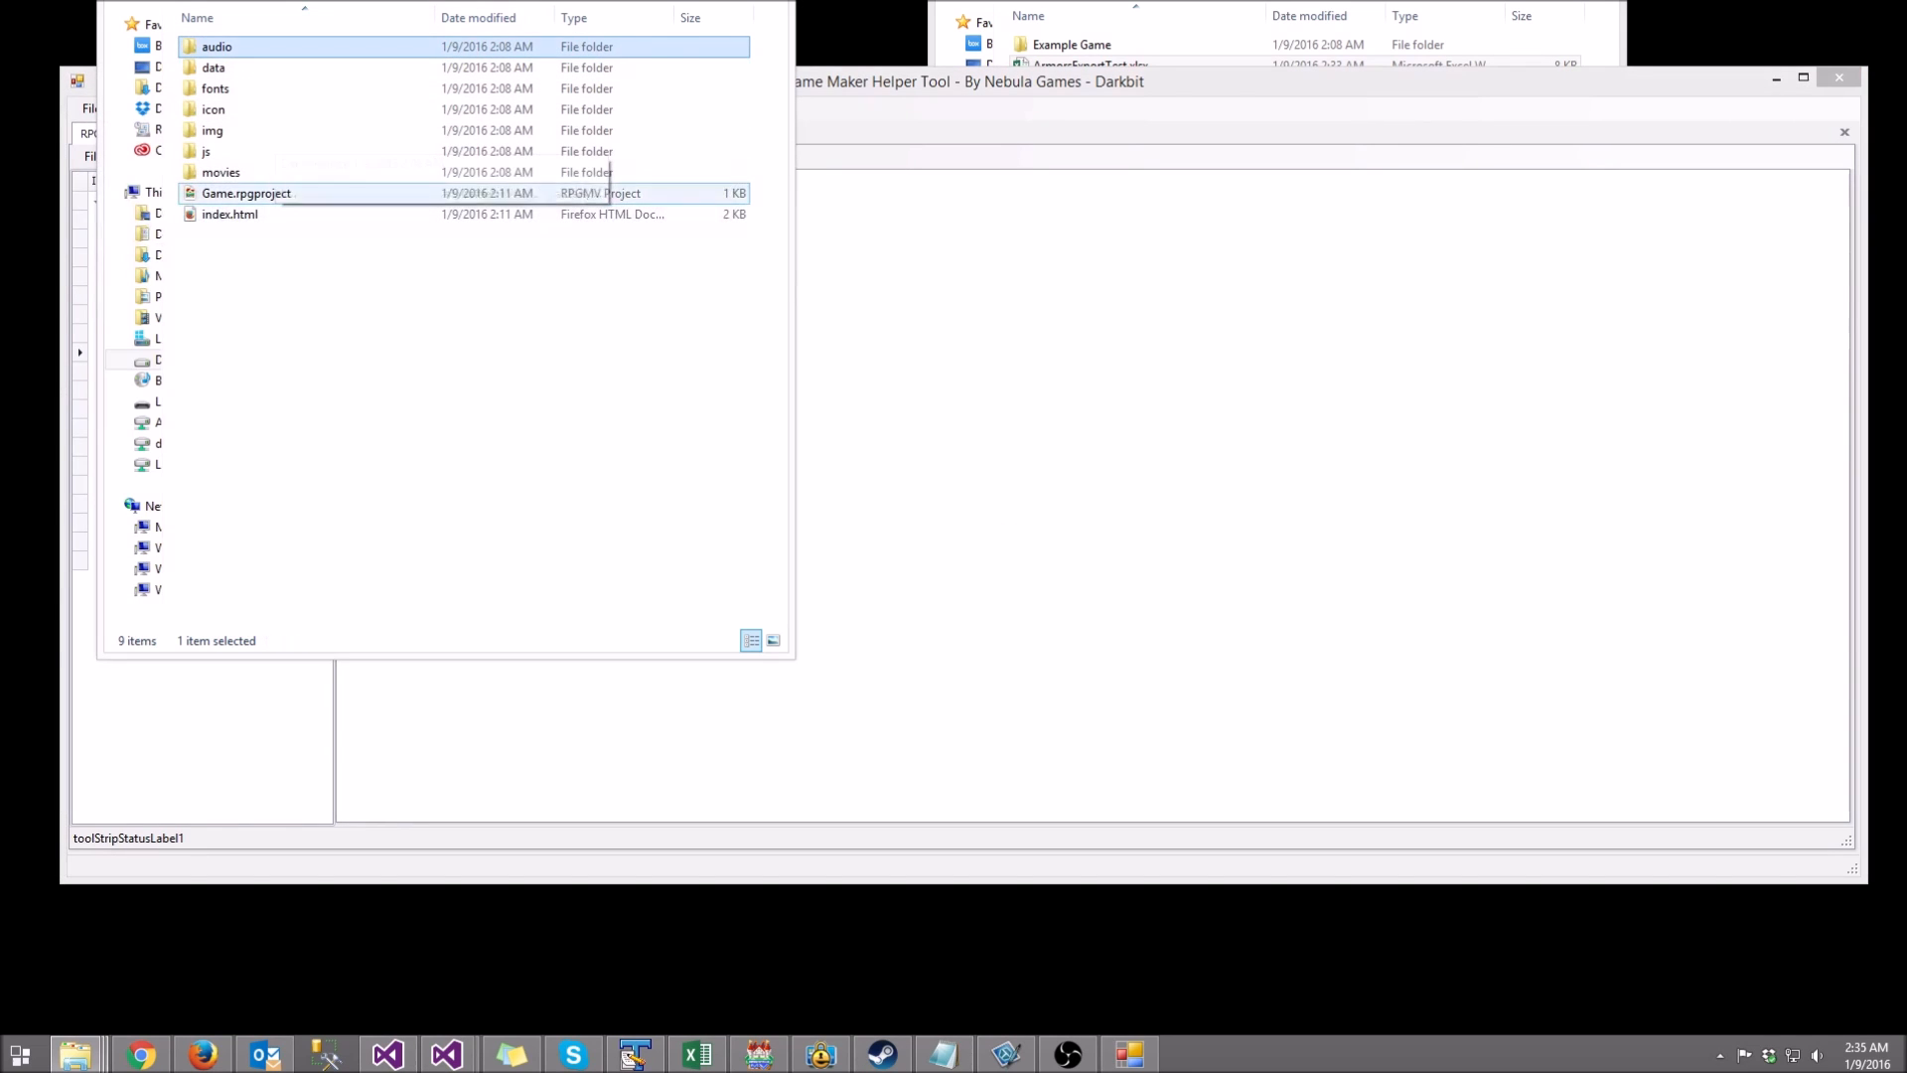
Step: Open Game.rpgproject and inspect the Test, Test 2, Ring and Cloth armors in the Database
{"action": "double_click", "coordinate": [271, 194]}
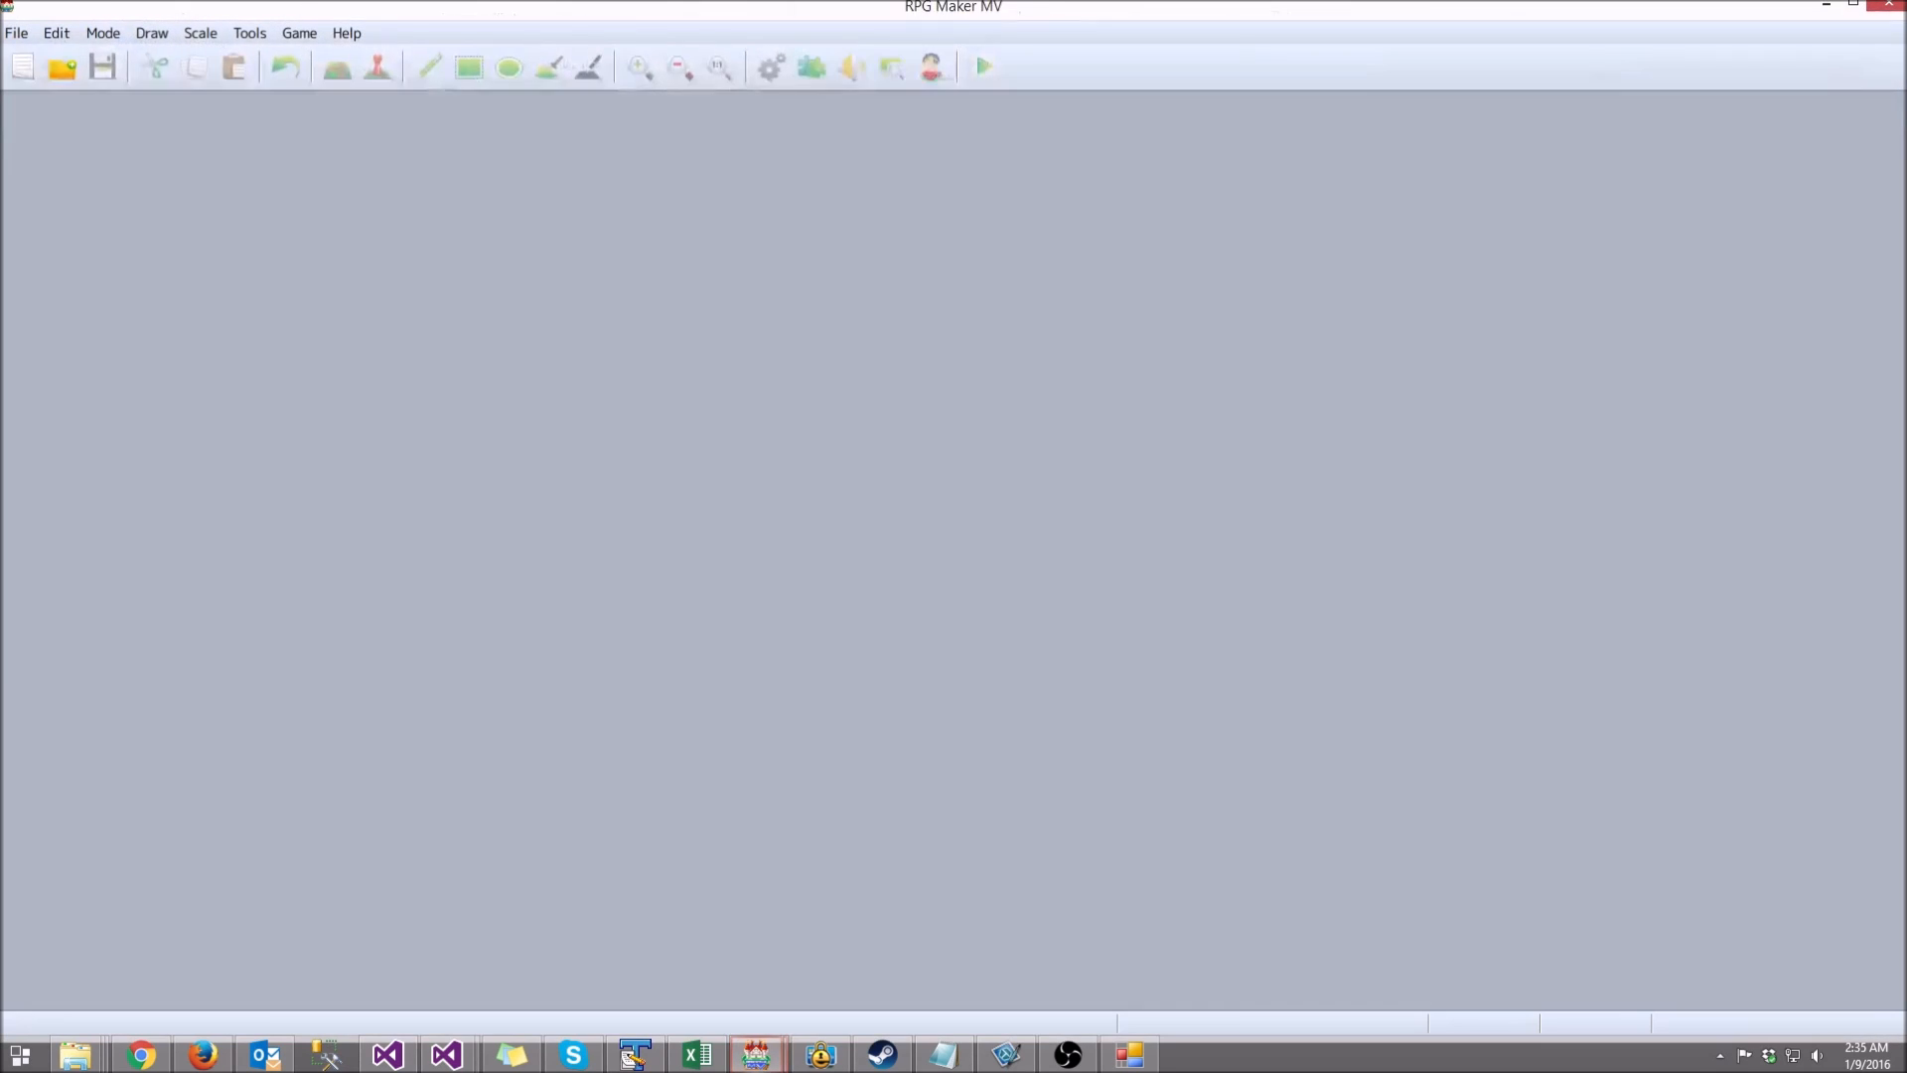
{"action": "left_click", "coordinate": [772, 66]}
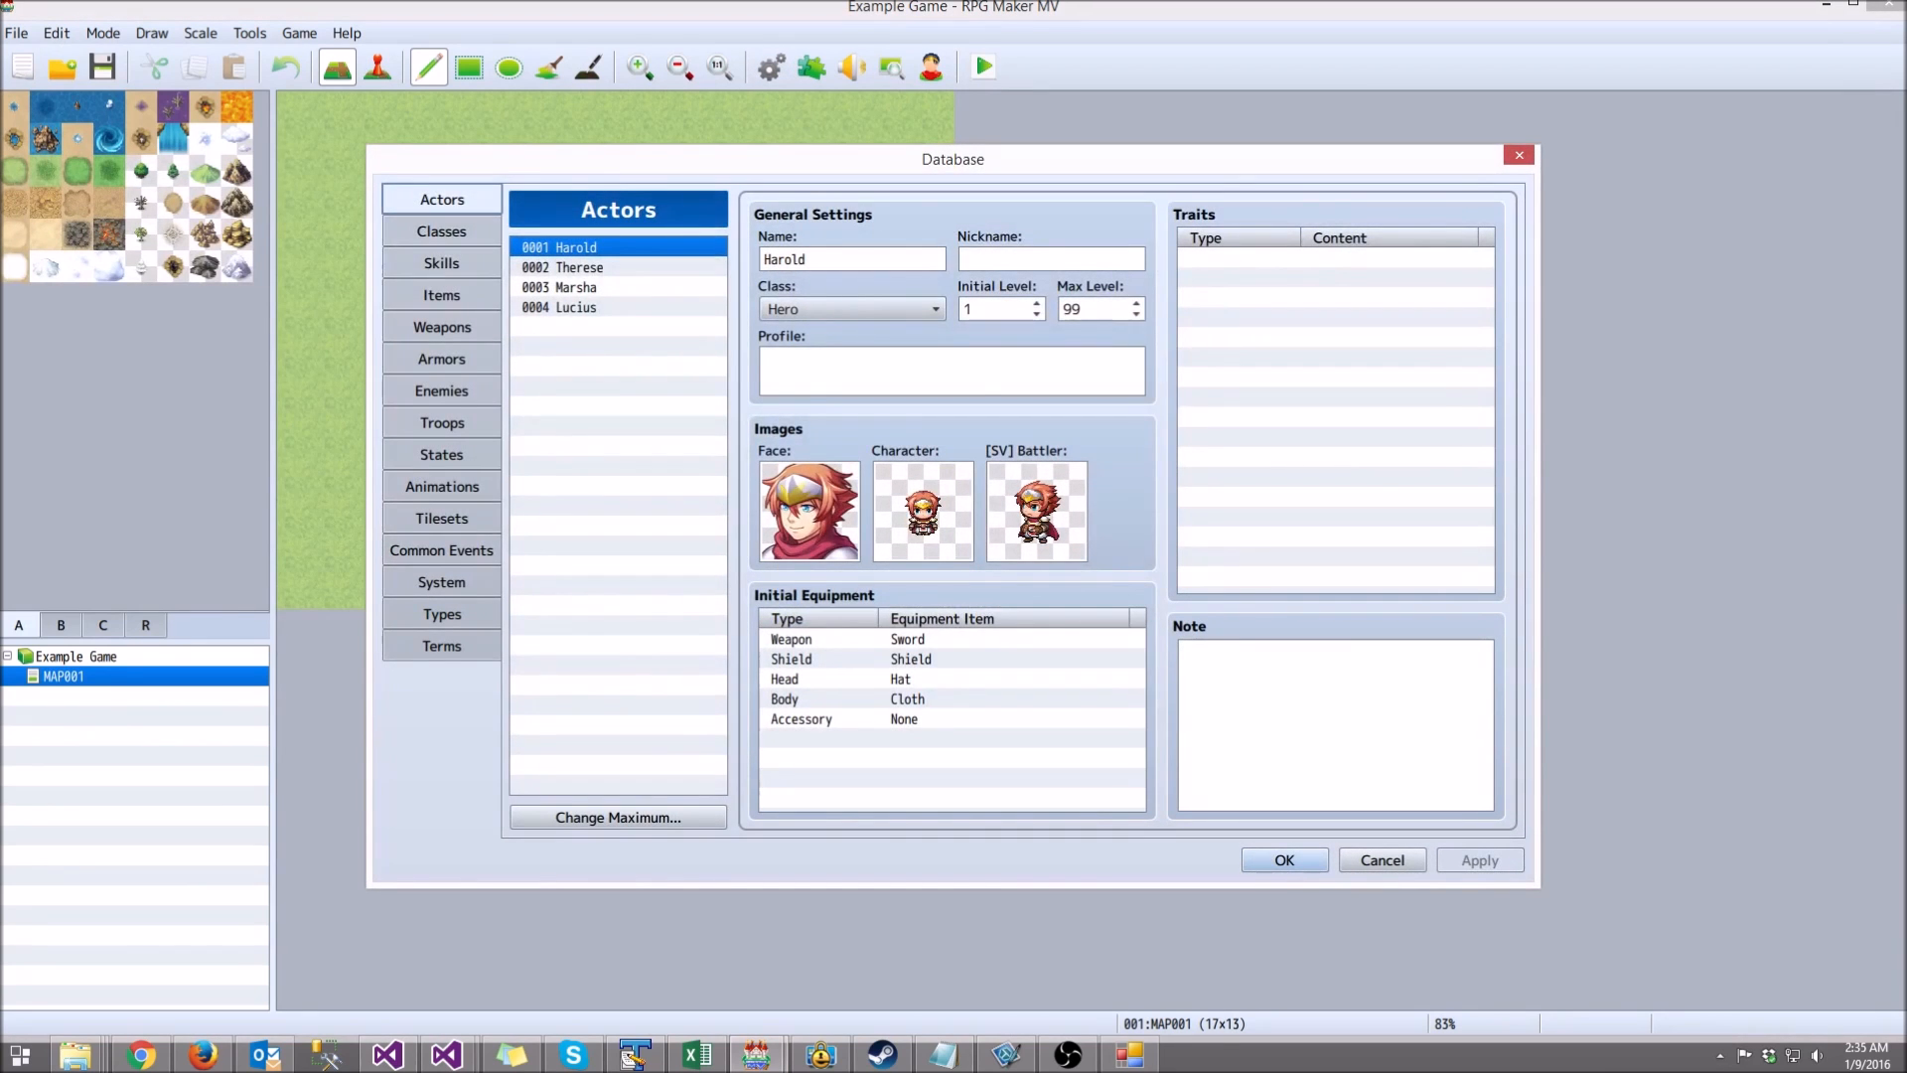
{"action": "left_click", "coordinate": [442, 360]}
{"action": "left_click", "coordinate": [596, 328]}
{"action": "left_click", "coordinate": [596, 348]}
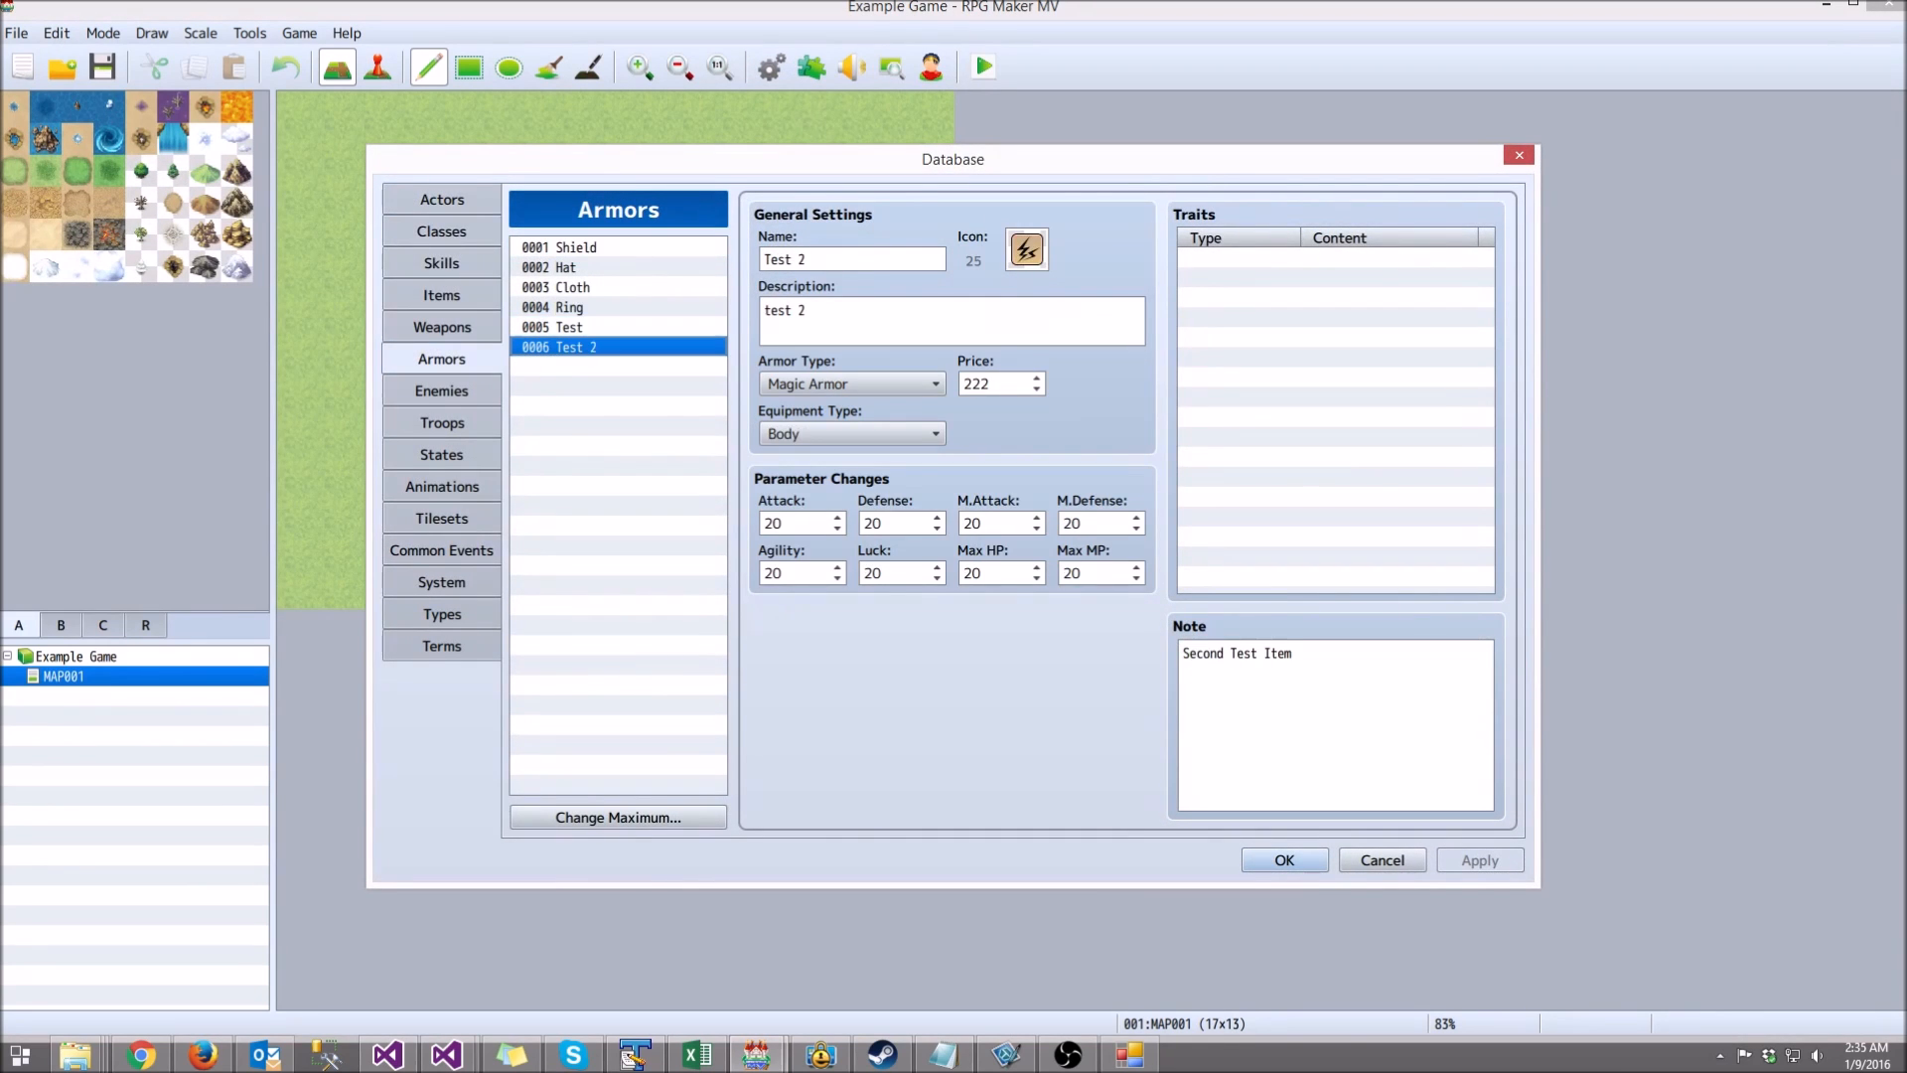
{"action": "left_click", "coordinate": [596, 308]}
{"action": "left_click", "coordinate": [596, 288]}
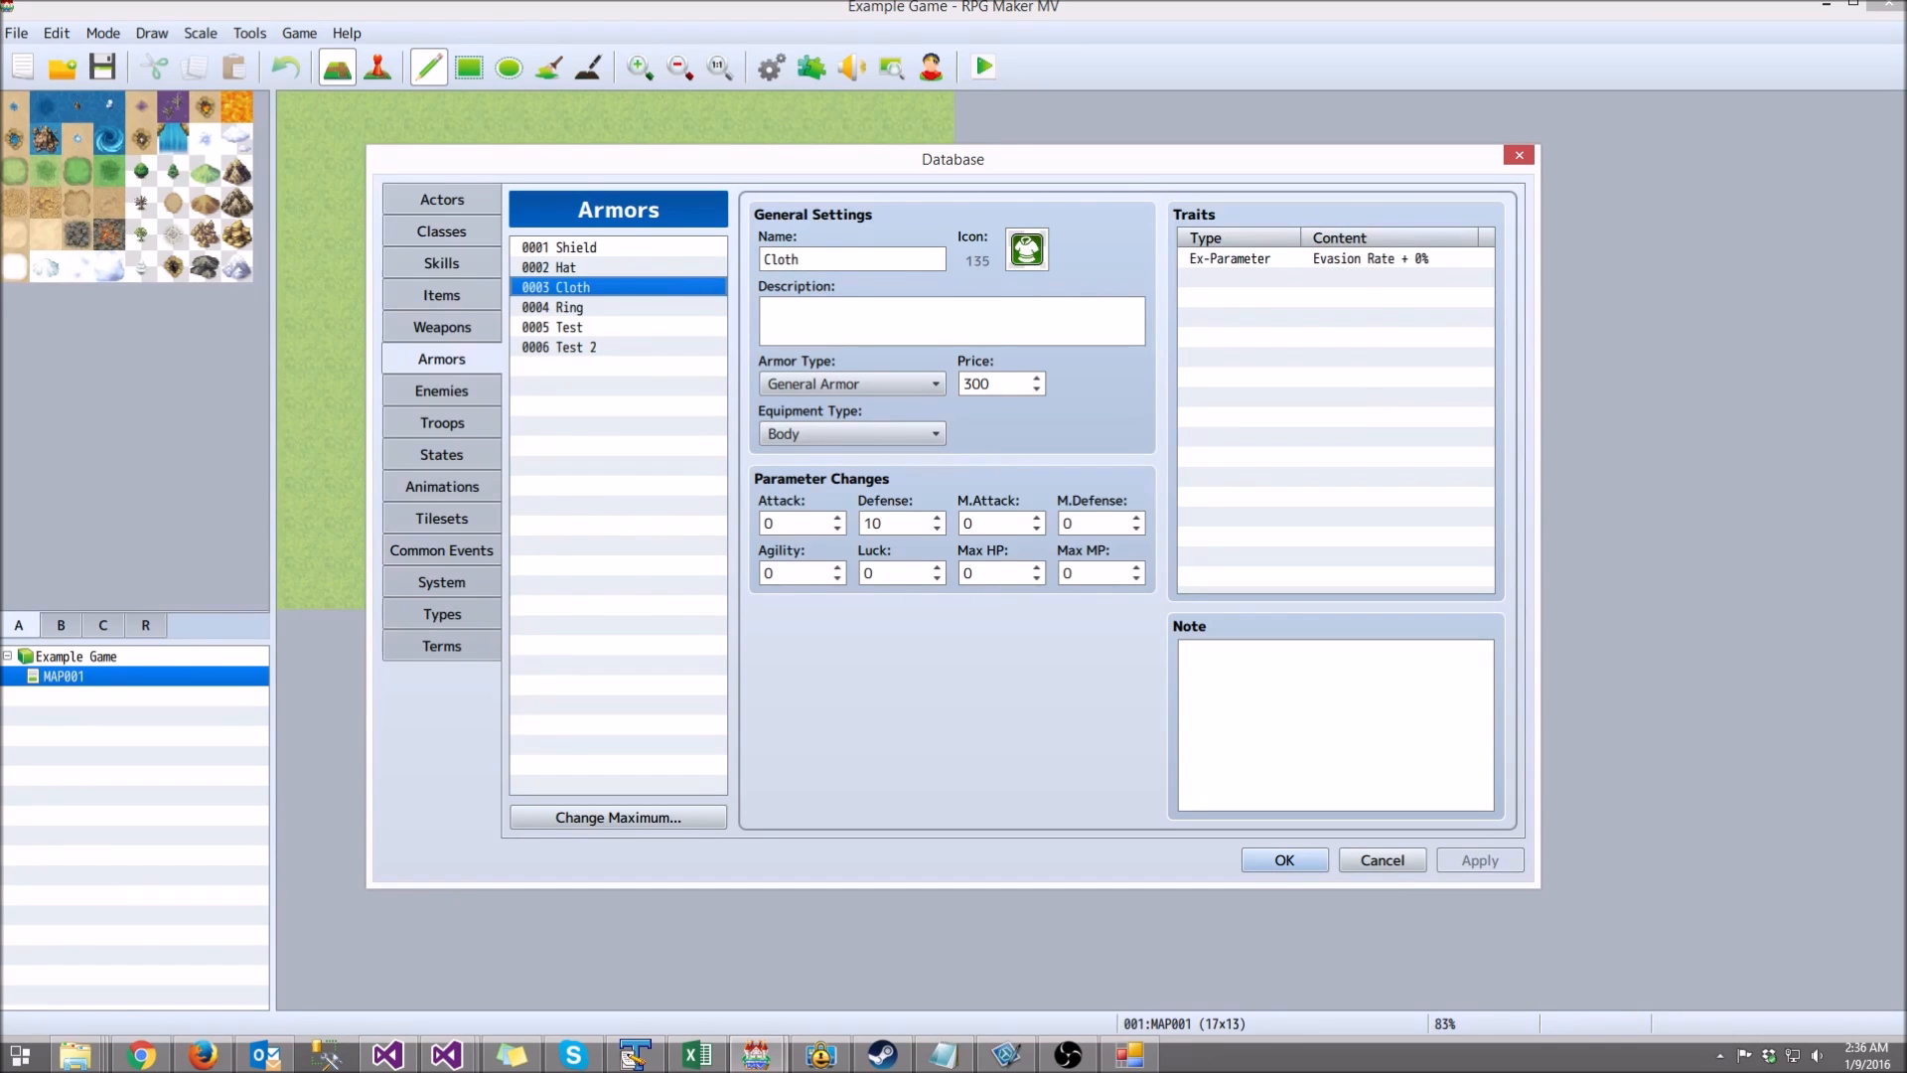
{"action": "left_click", "coordinate": [442, 582]}
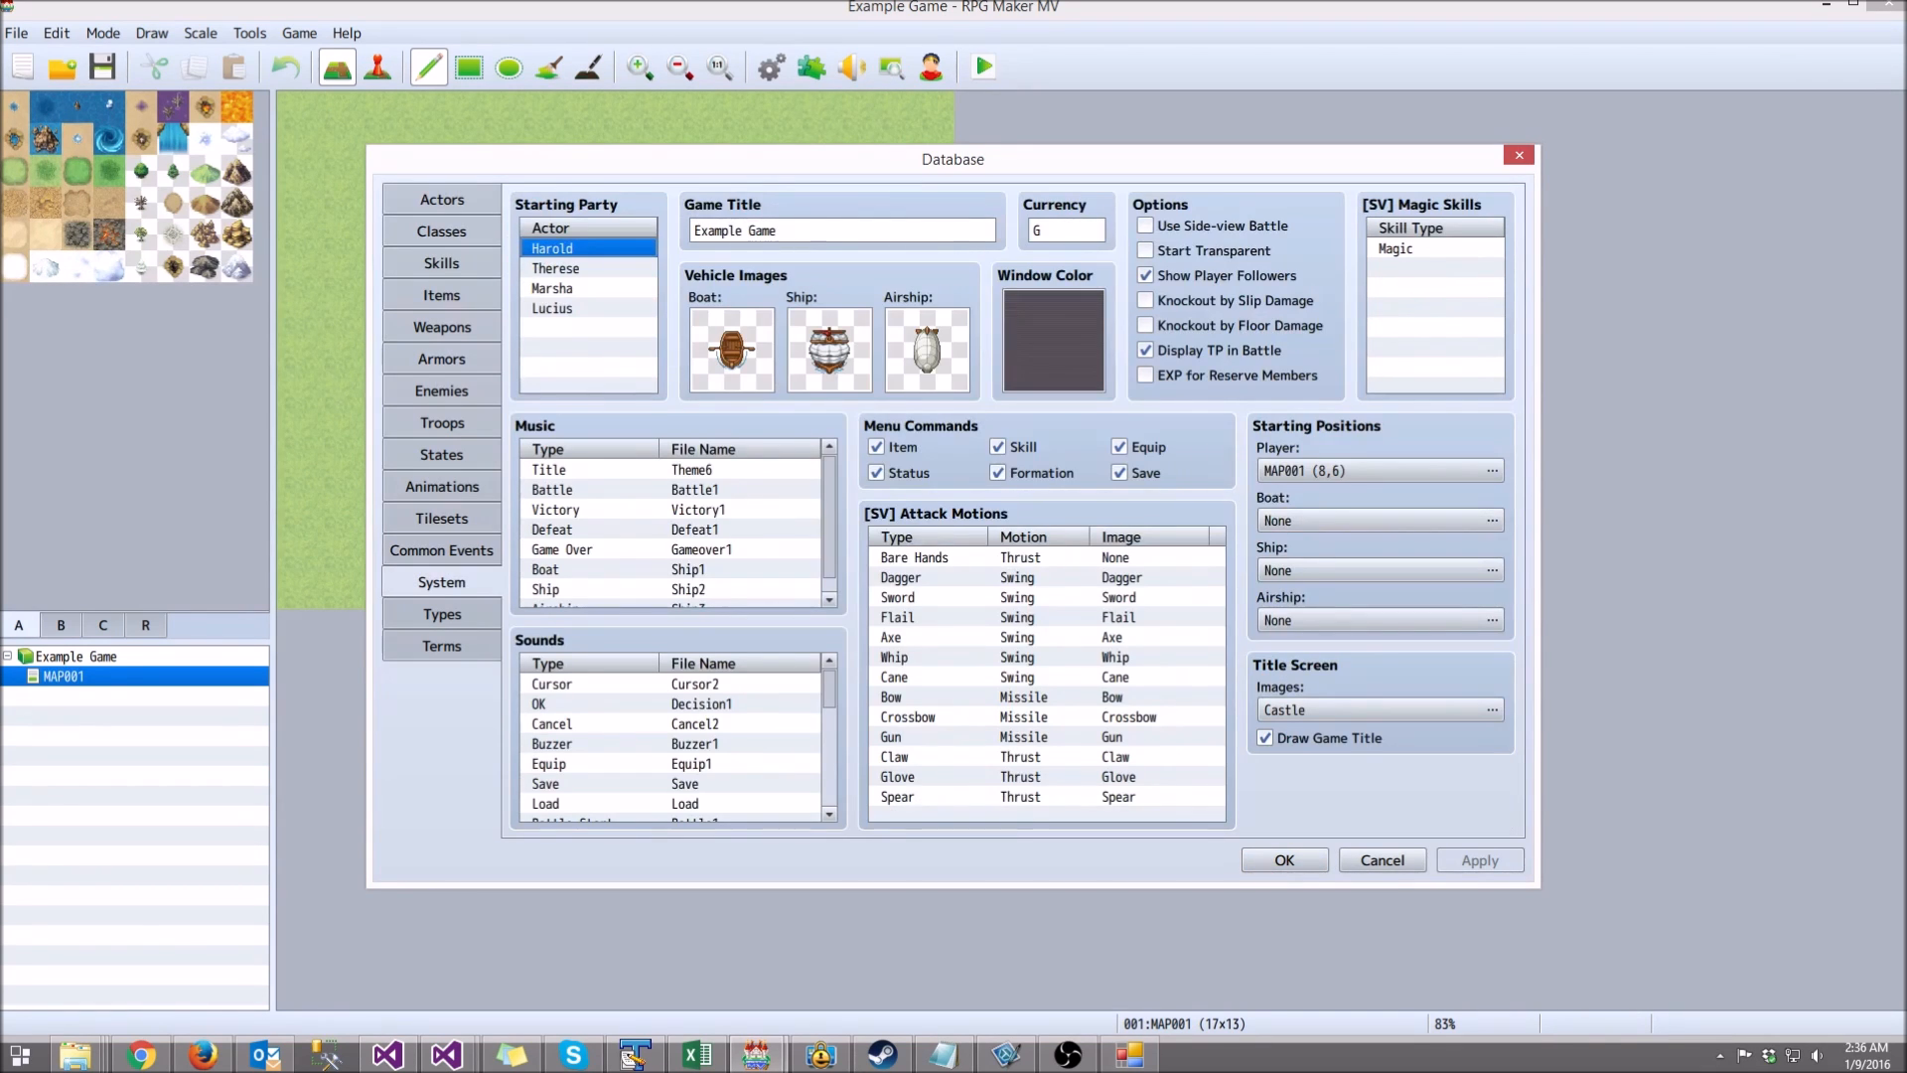
{"action": "left_click", "coordinate": [1518, 155]}
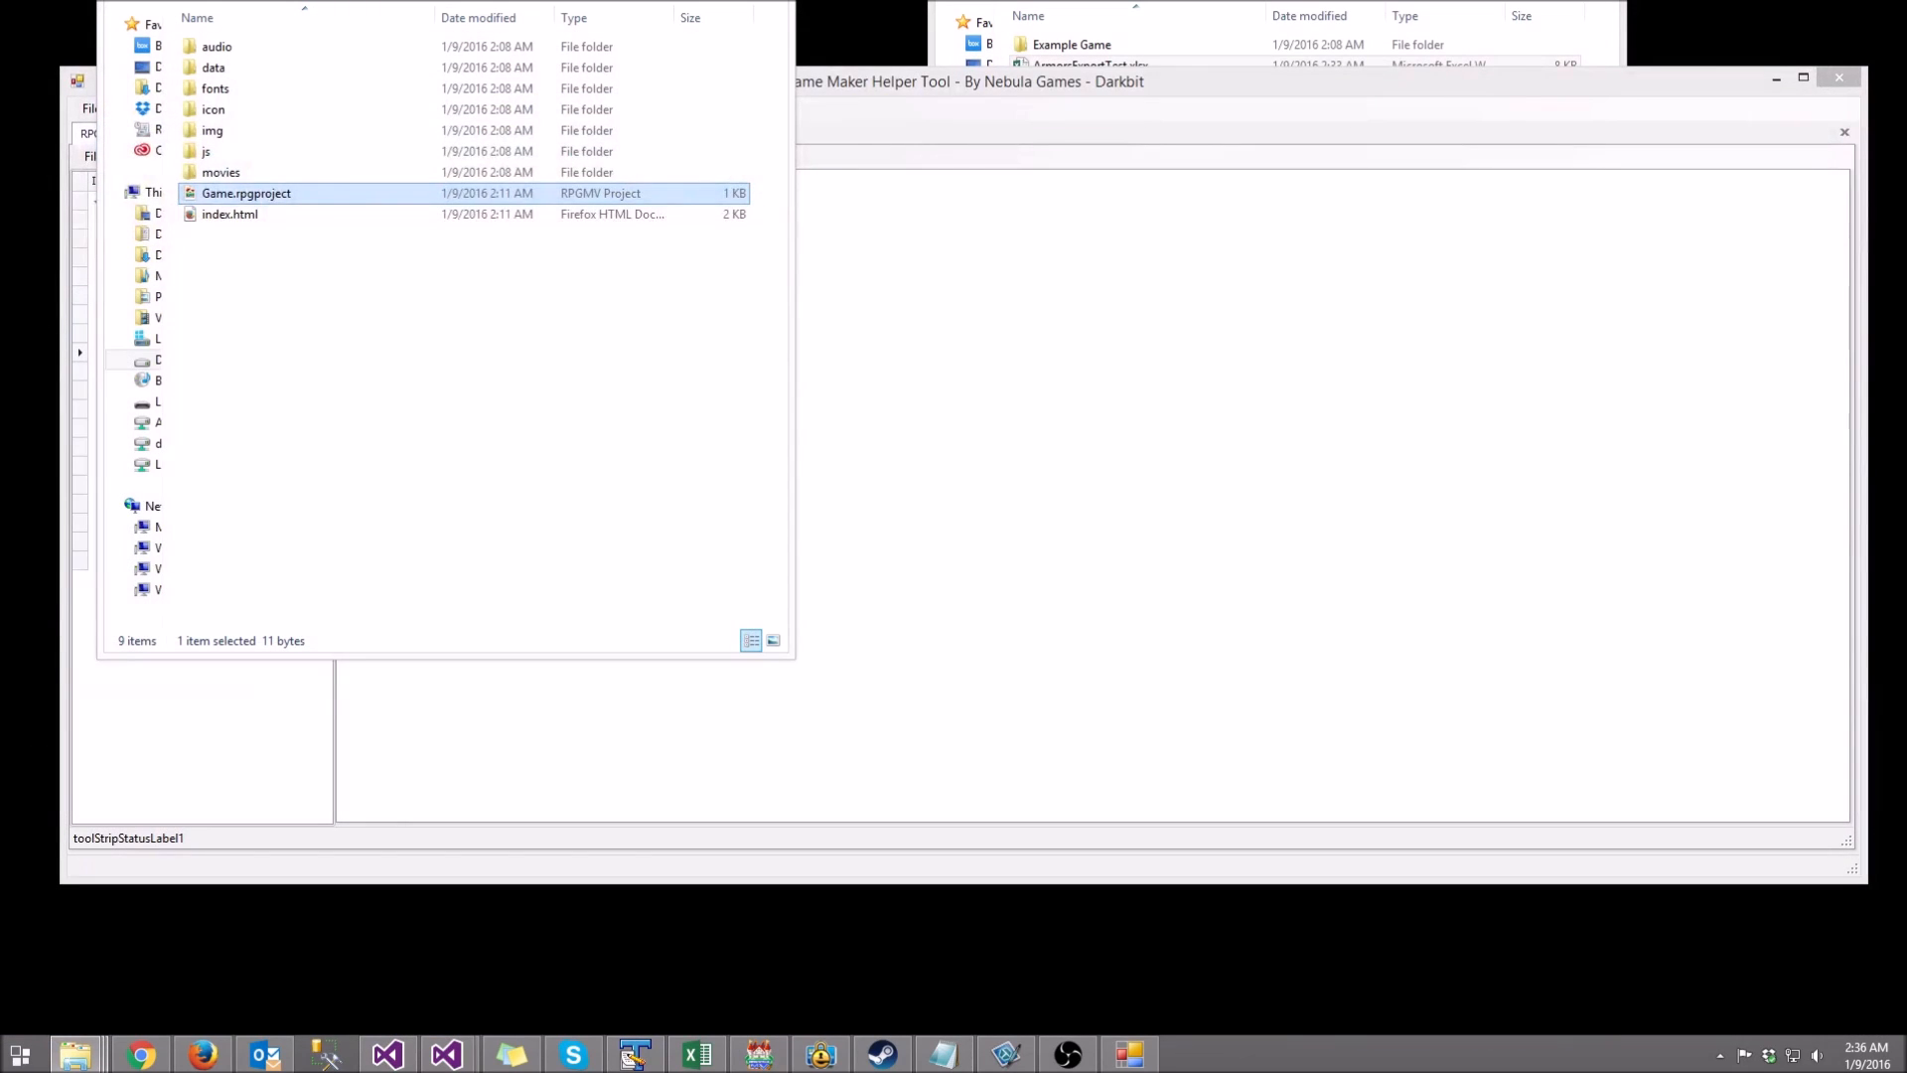
Step: Open the Icon Optimizer, look over the full icon set, and check icon cell 104
{"action": "left_click", "coordinate": [993, 298]}
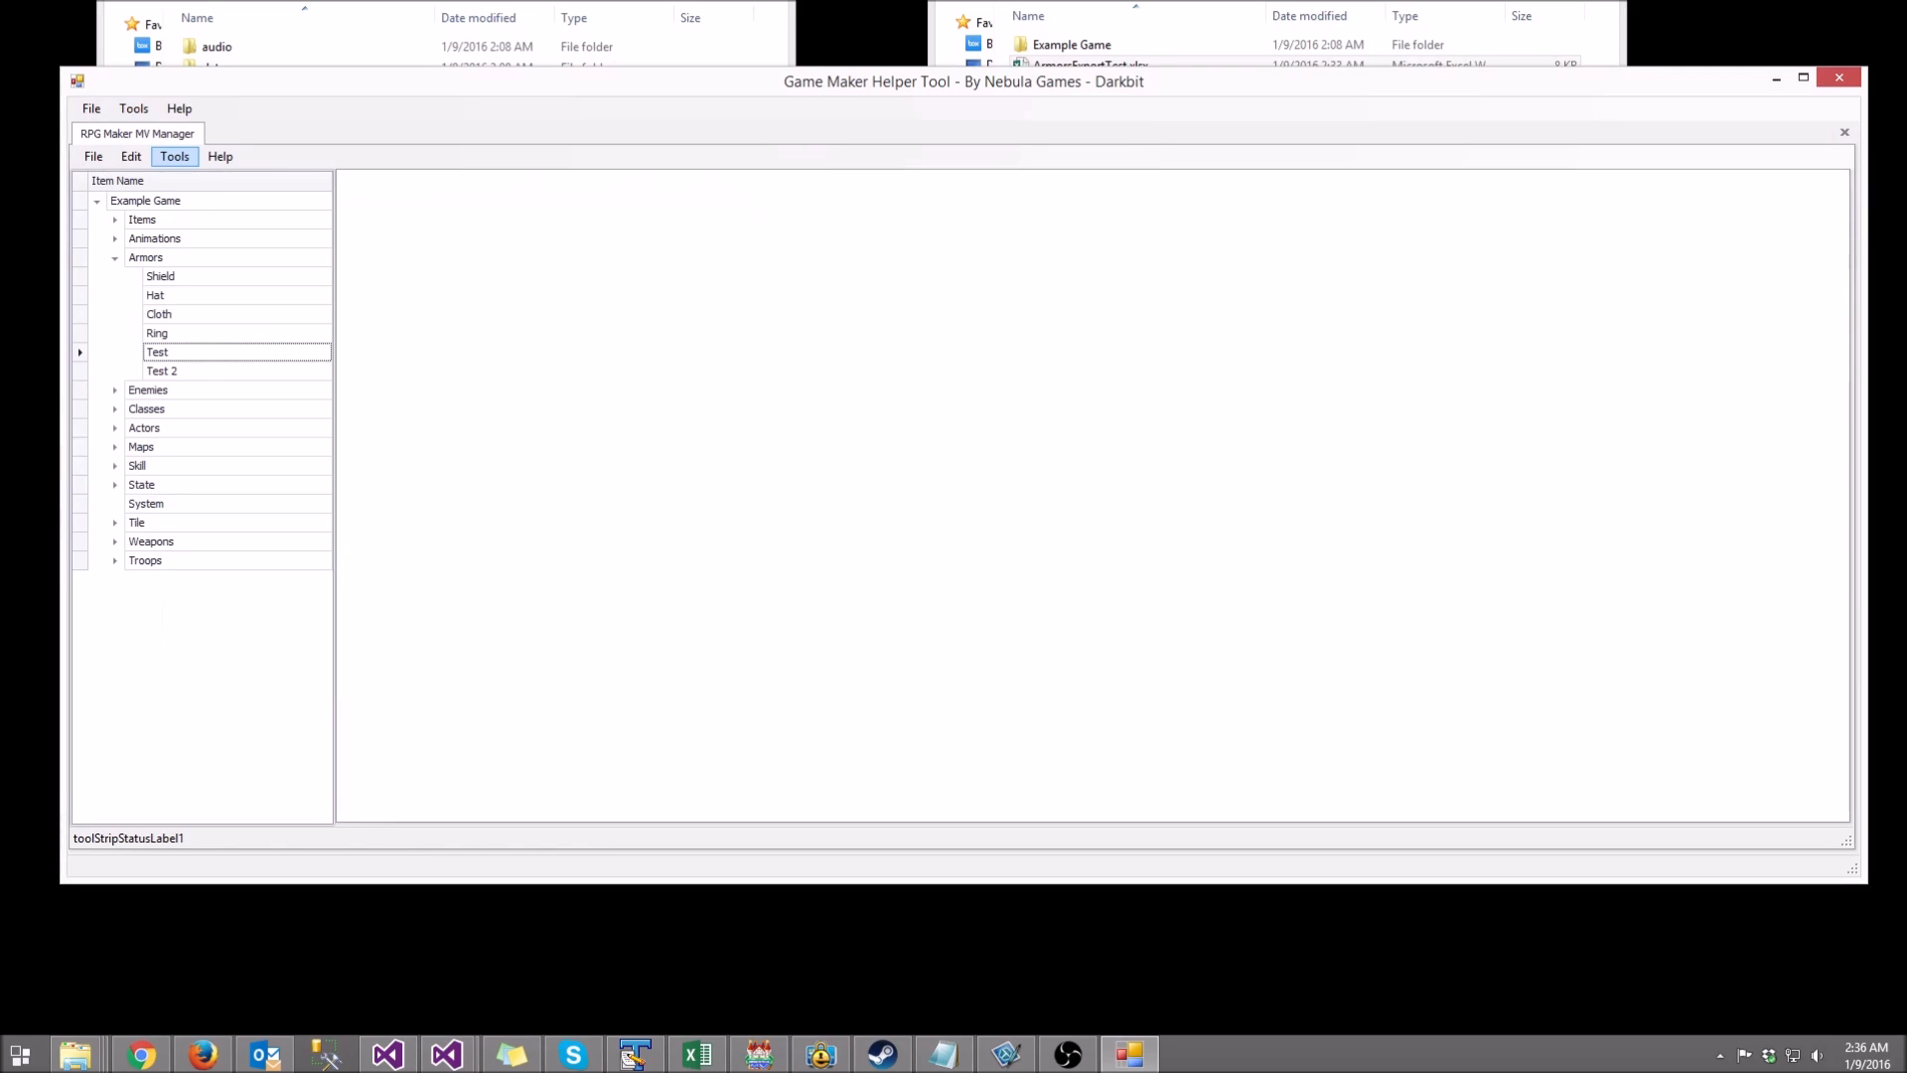
{"action": "left_click", "coordinate": [174, 156]}
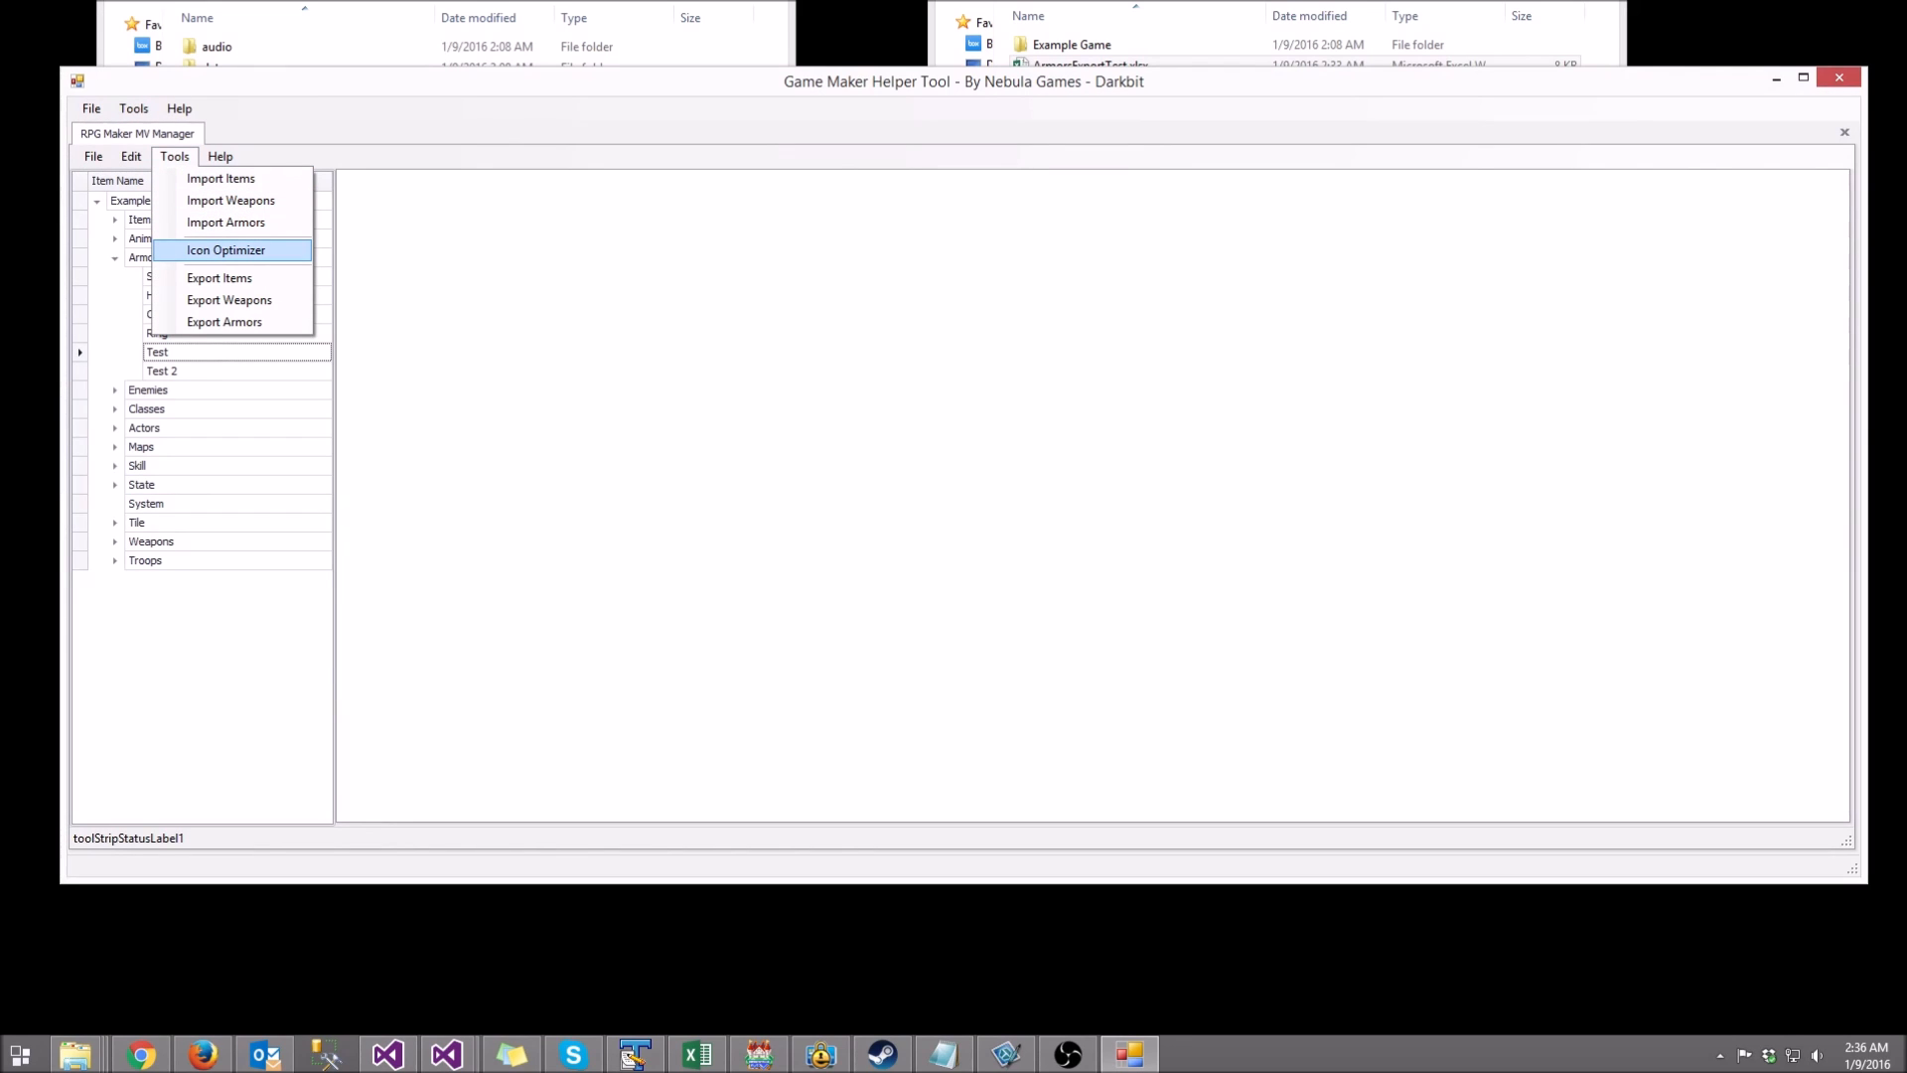
{"action": "left_click", "coordinate": [225, 250]}
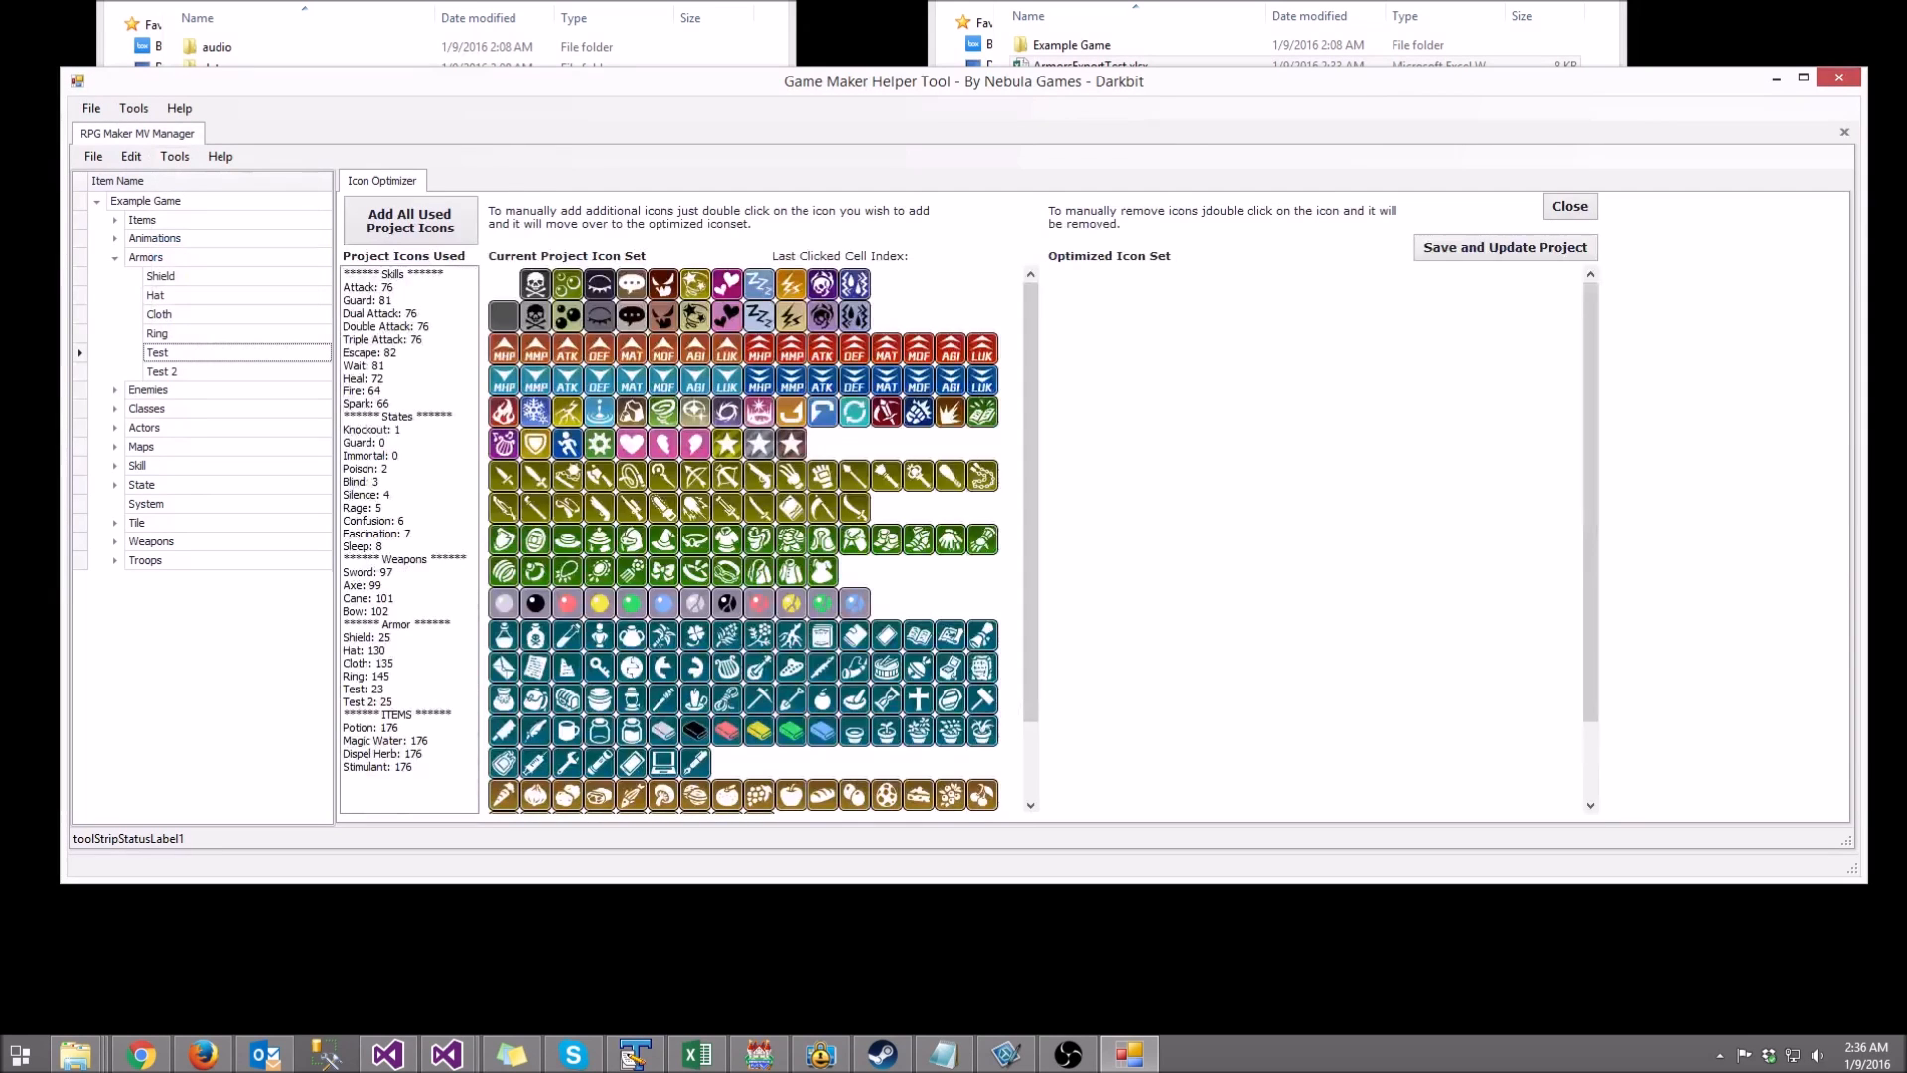
{"action": "scroll", "coordinate": [743, 539], "scroll_direction": "down", "scroll_amount": 3}
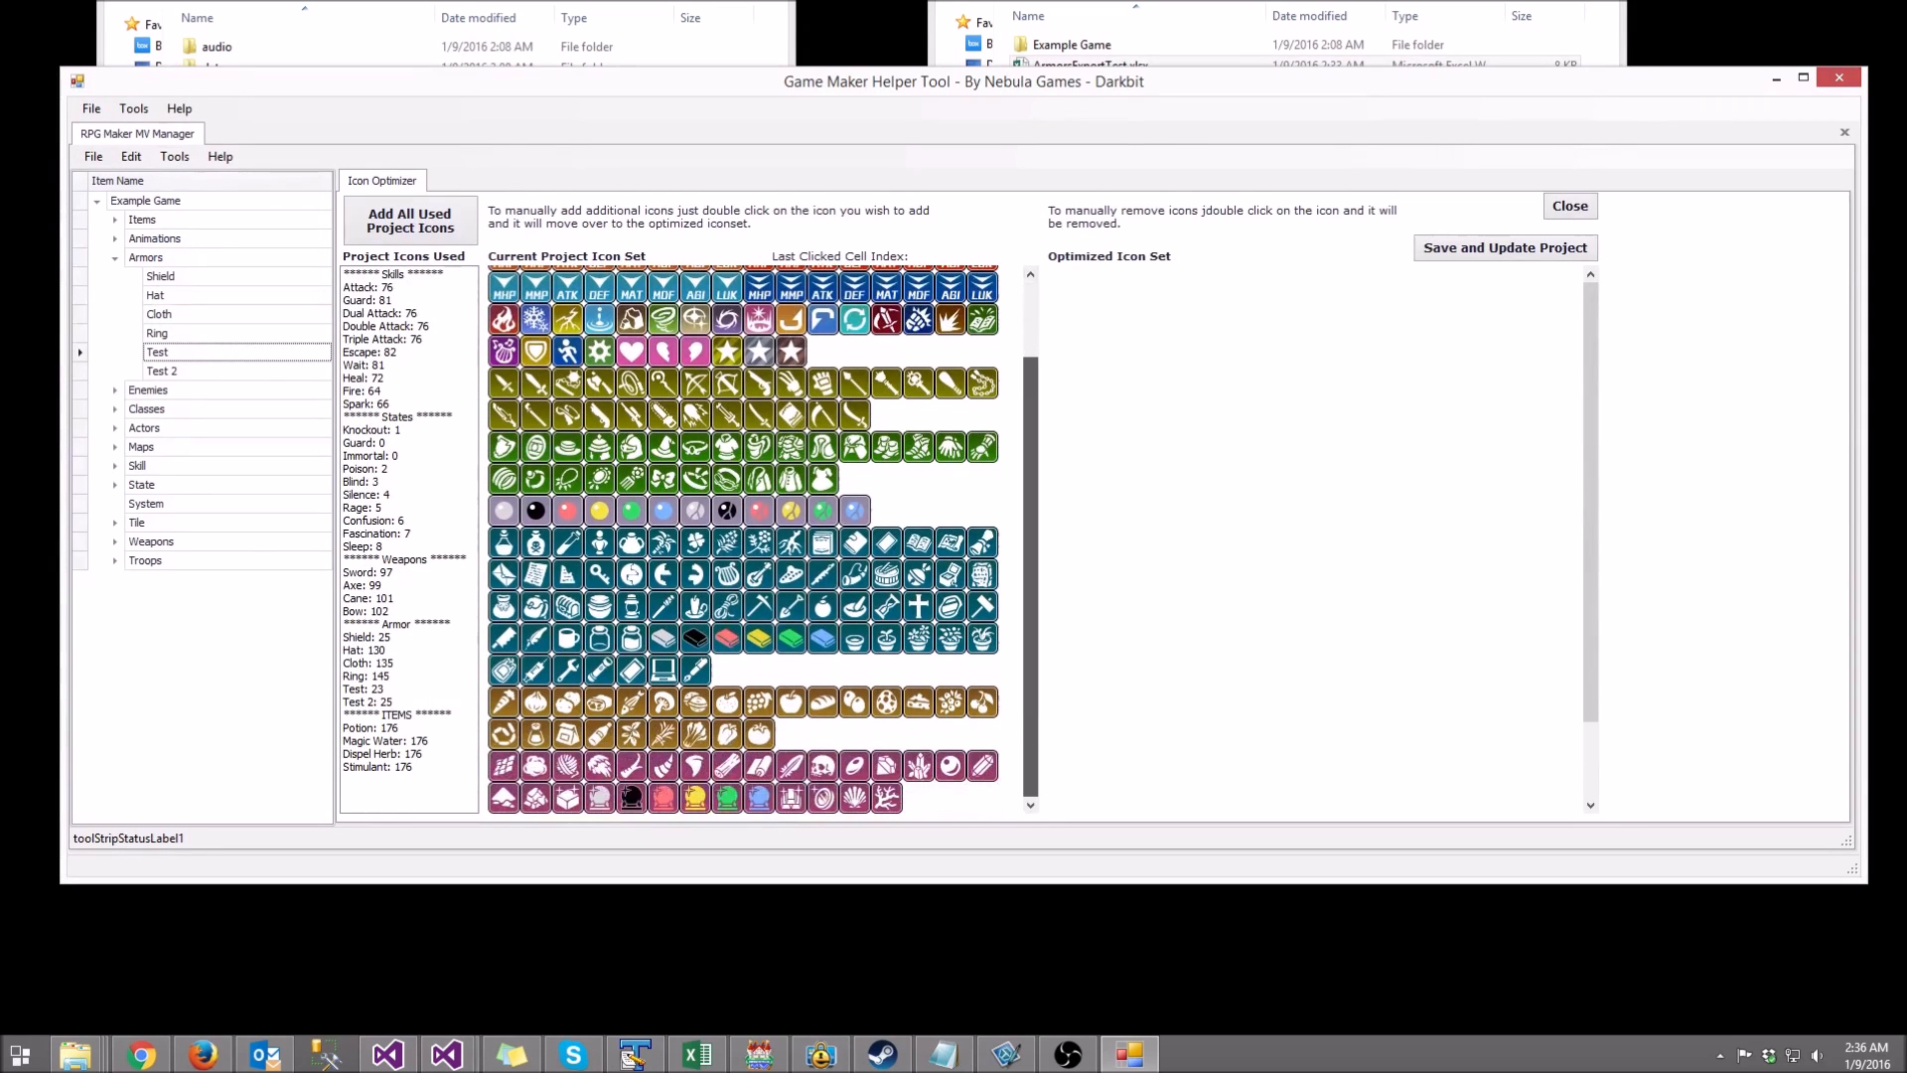
{"action": "scroll", "coordinate": [743, 539], "scroll_direction": "up", "scroll_amount": 3}
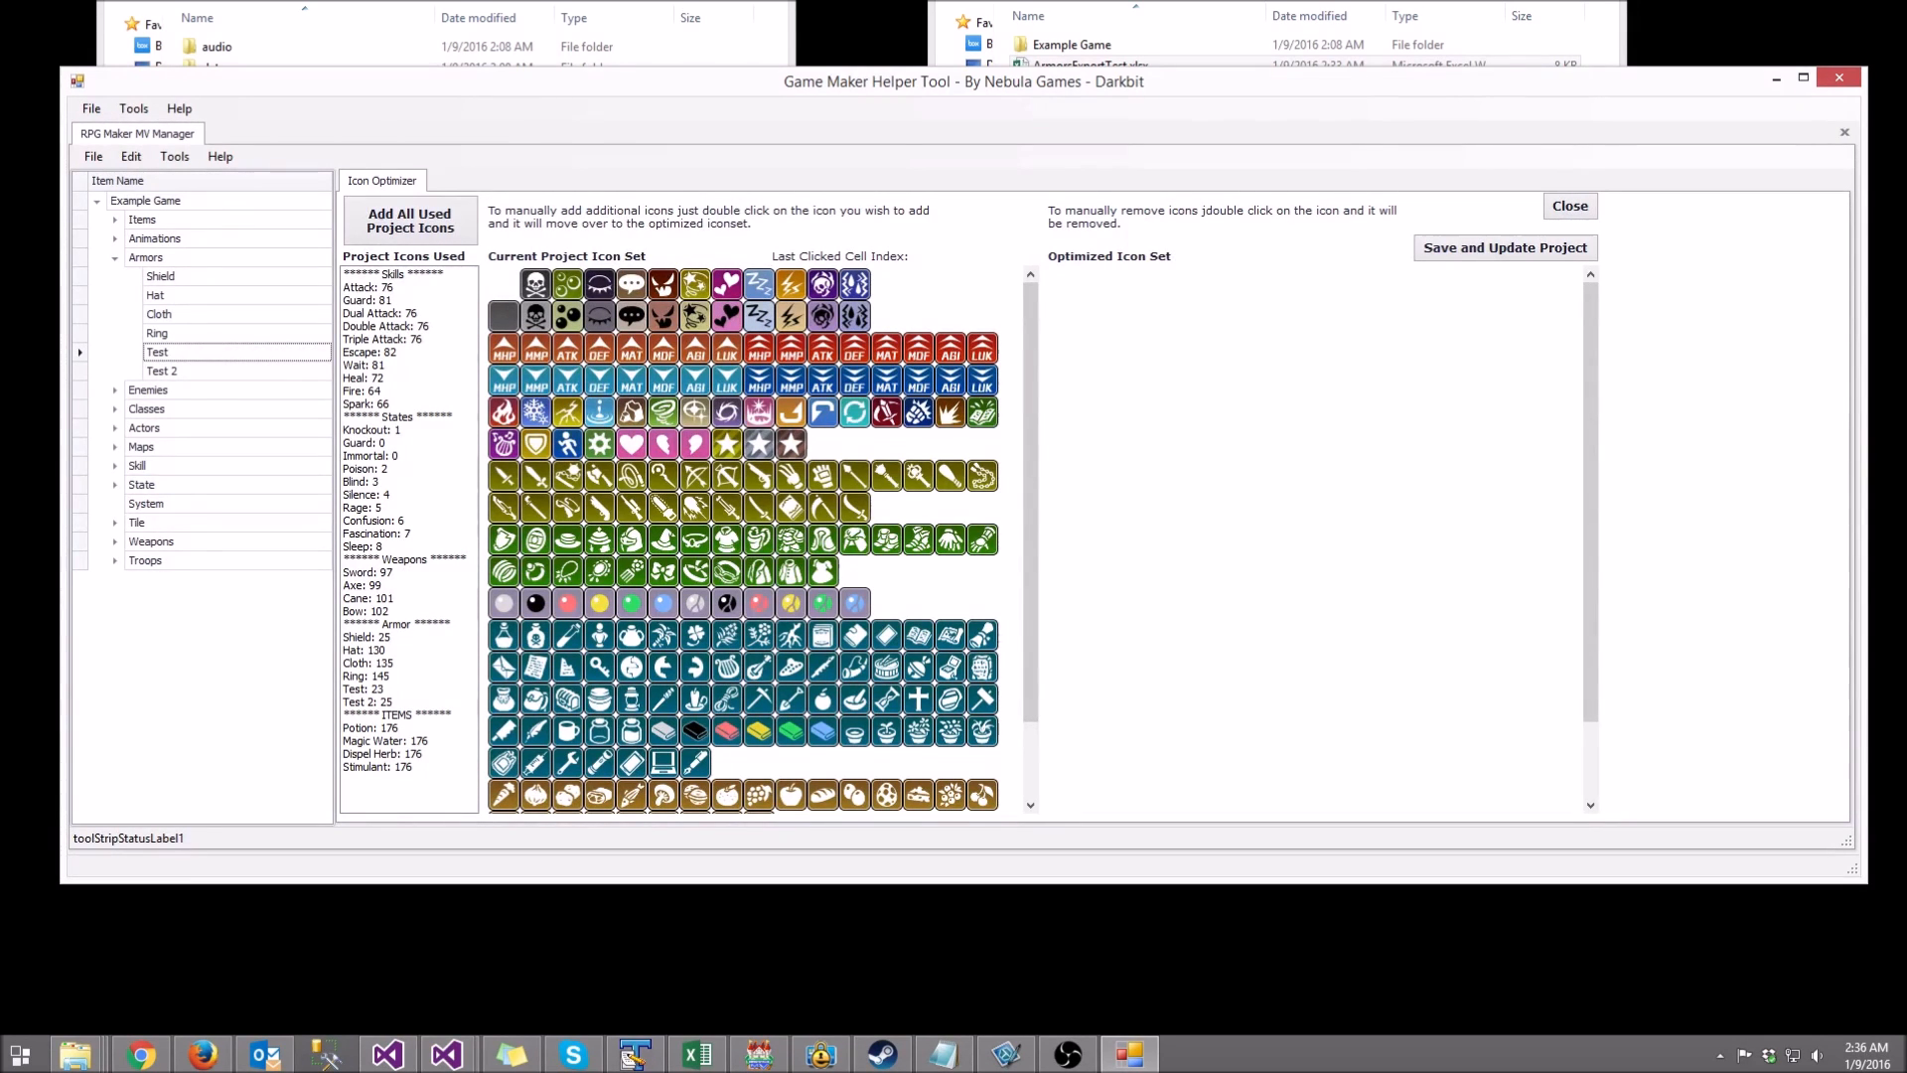
{"action": "left_click", "coordinate": [759, 475]}
Step: Check the indexes of icon cells 11, 15, 21 and the blank first cell
{"action": "left_click", "coordinate": [854, 284]}
{"action": "left_click", "coordinate": [504, 284]}
{"action": "left_click", "coordinate": [982, 284]}
{"action": "left_click", "coordinate": [664, 316]}
Step: Add the skull icon and all used project icons, then save them to the project data
{"action": "double_click", "coordinate": [536, 284]}
{"action": "left_click", "coordinate": [410, 220]}
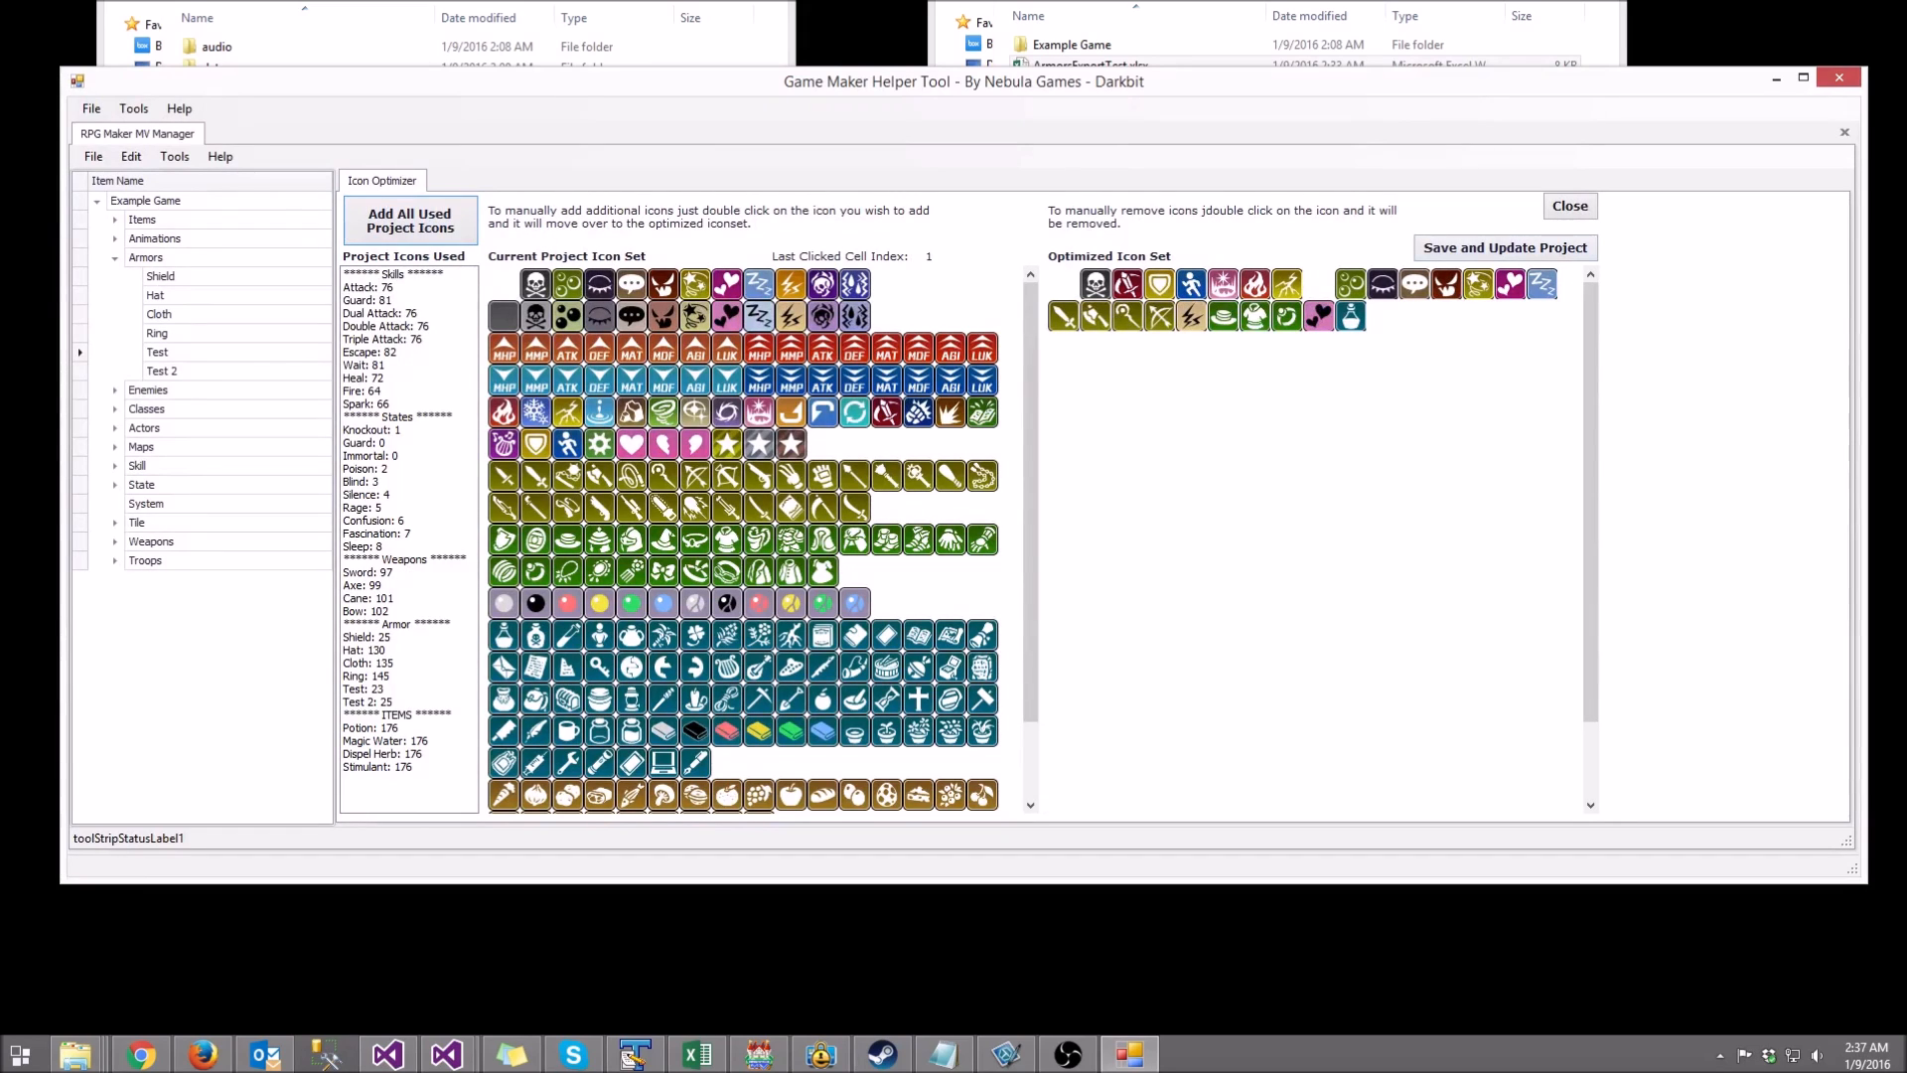
{"action": "left_click", "coordinate": [1505, 248]}
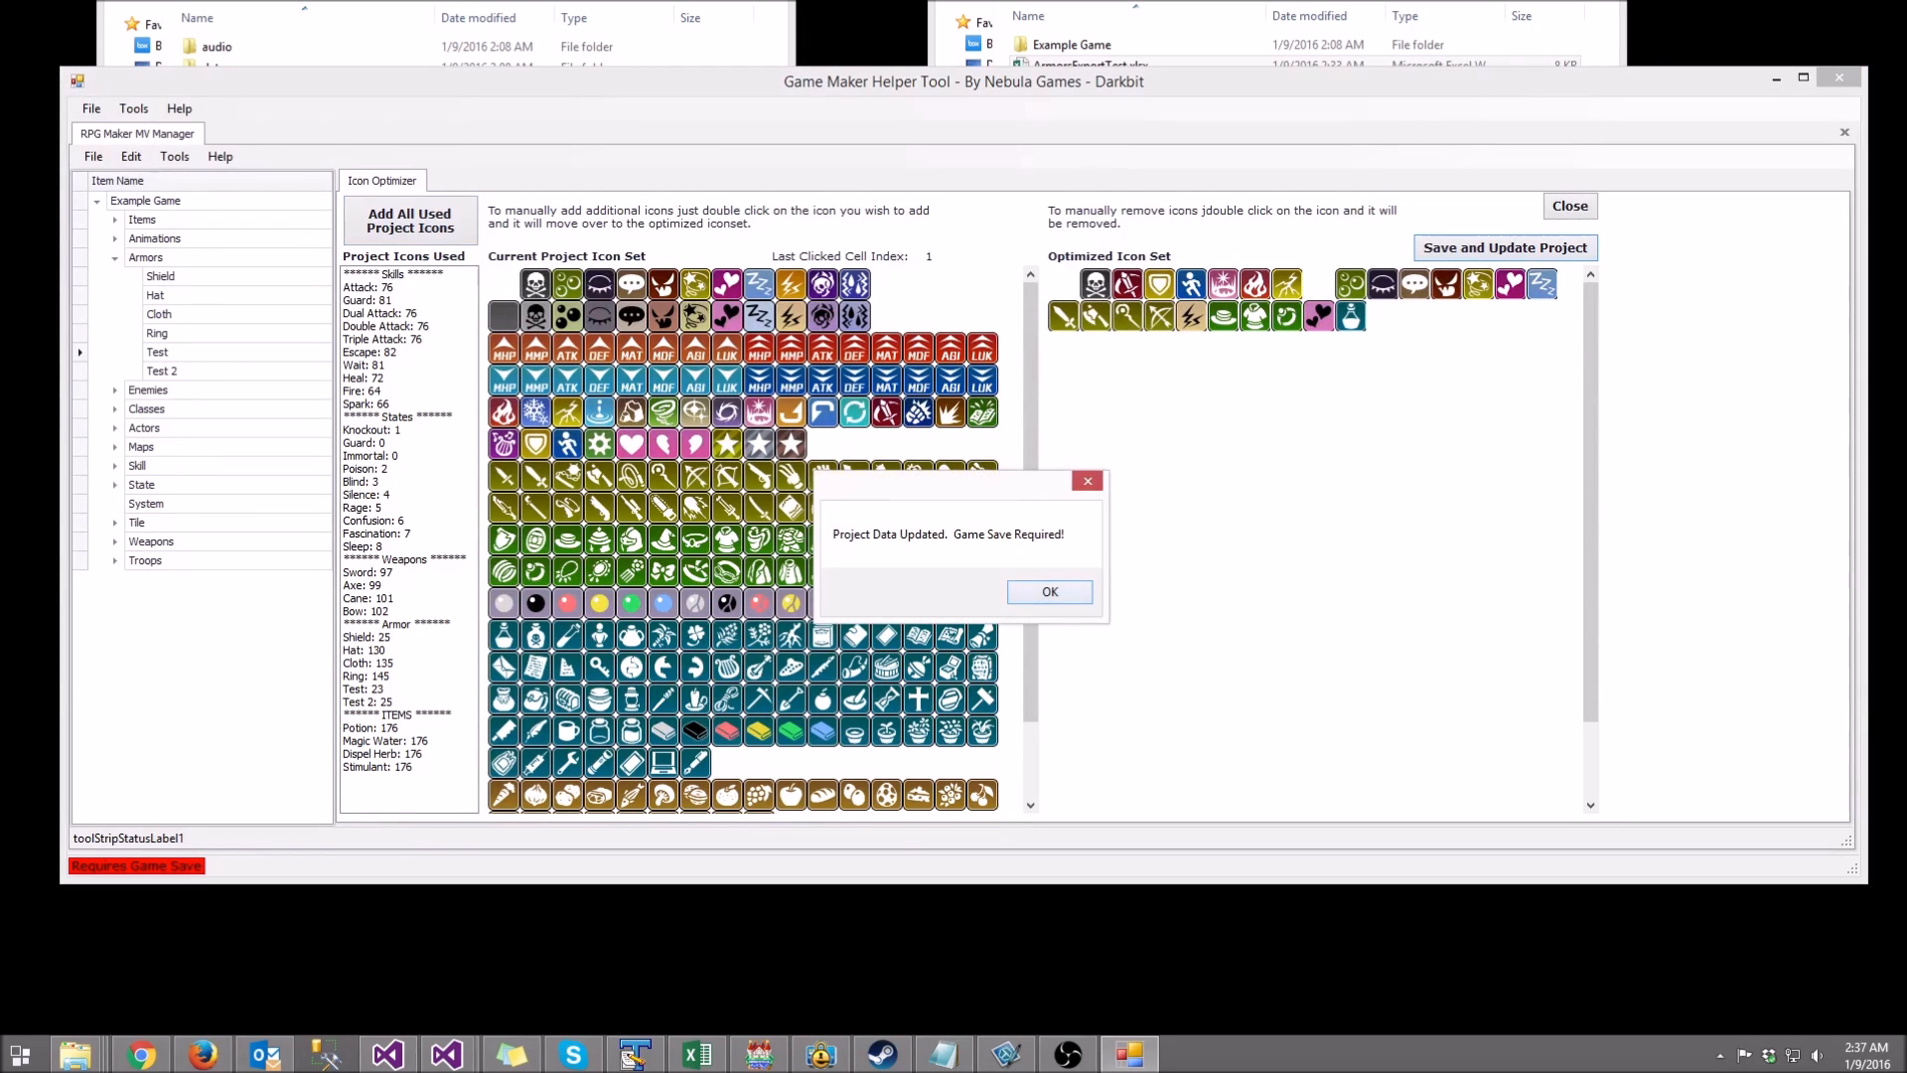
Step: Dismiss the save-required notice and close the Icon Optimizer
{"action": "key", "text": "Return"}
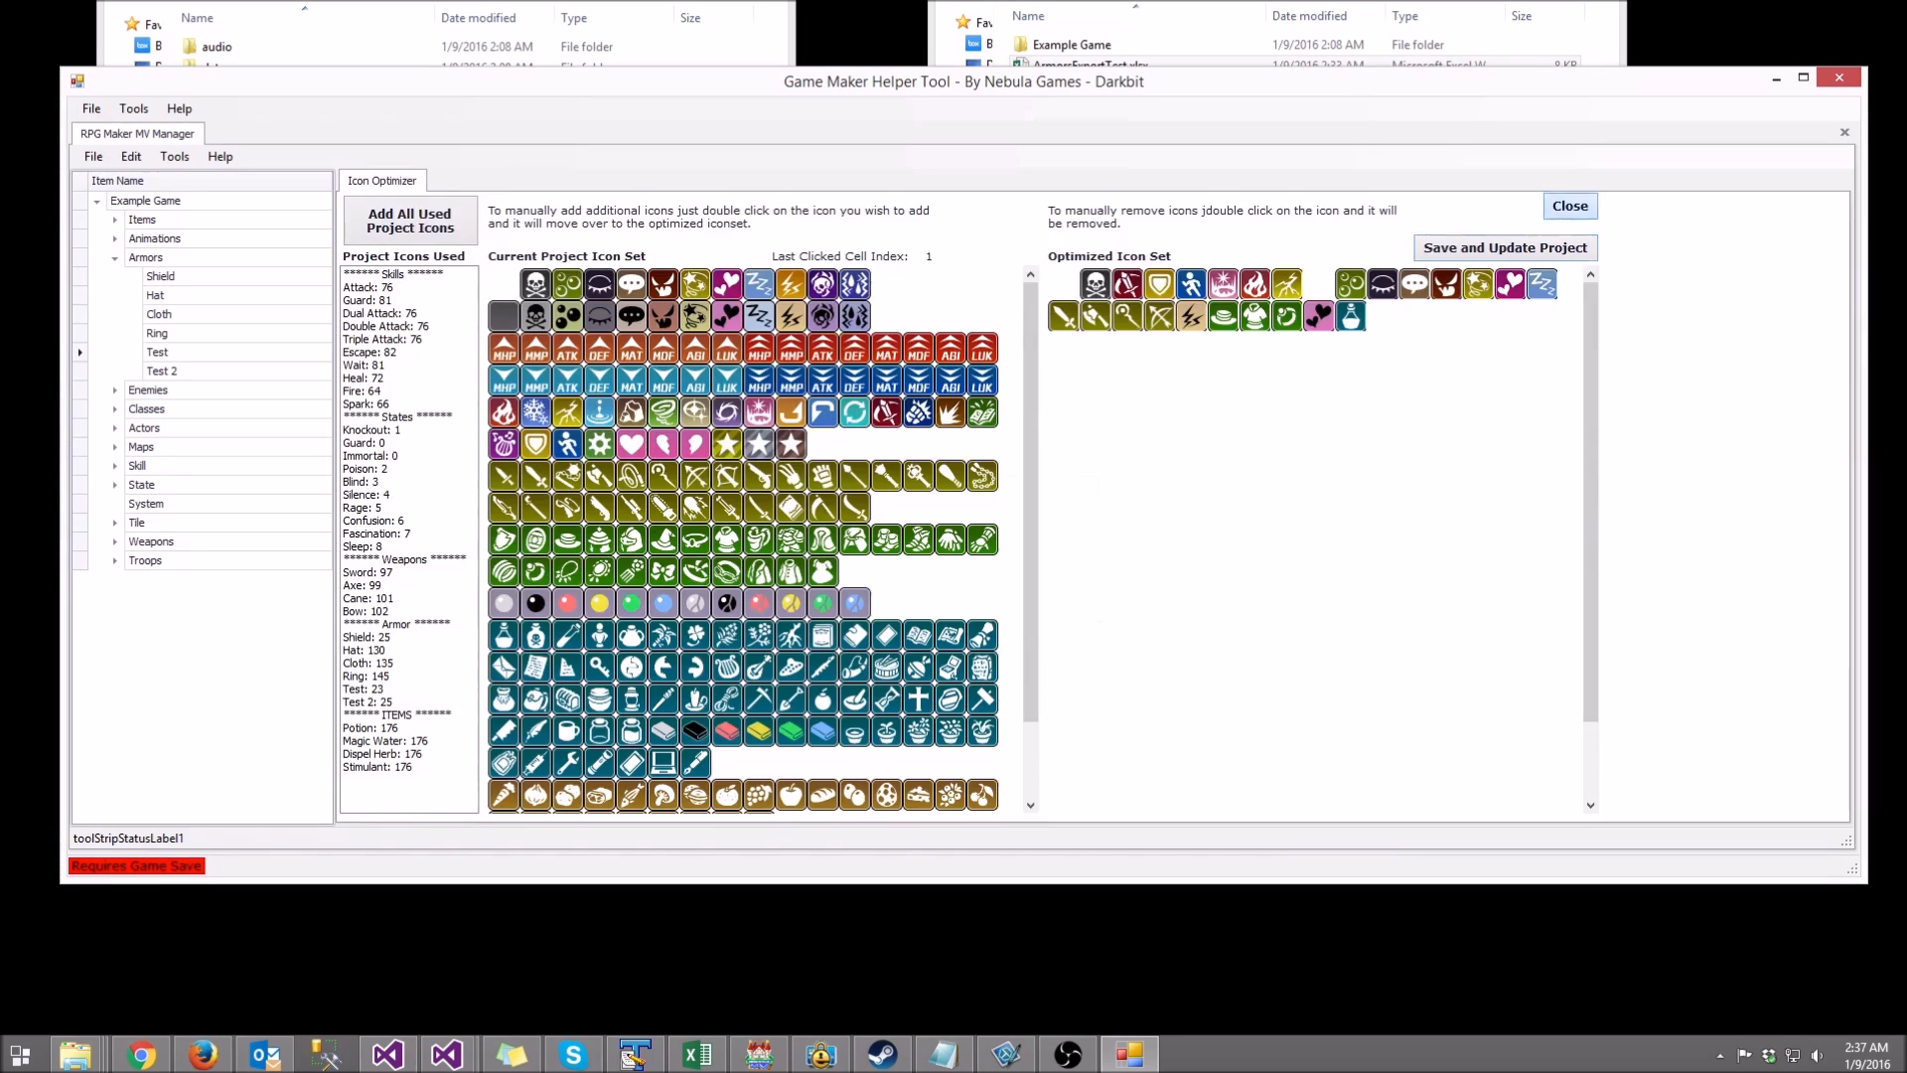
{"action": "left_click", "coordinate": [1570, 206]}
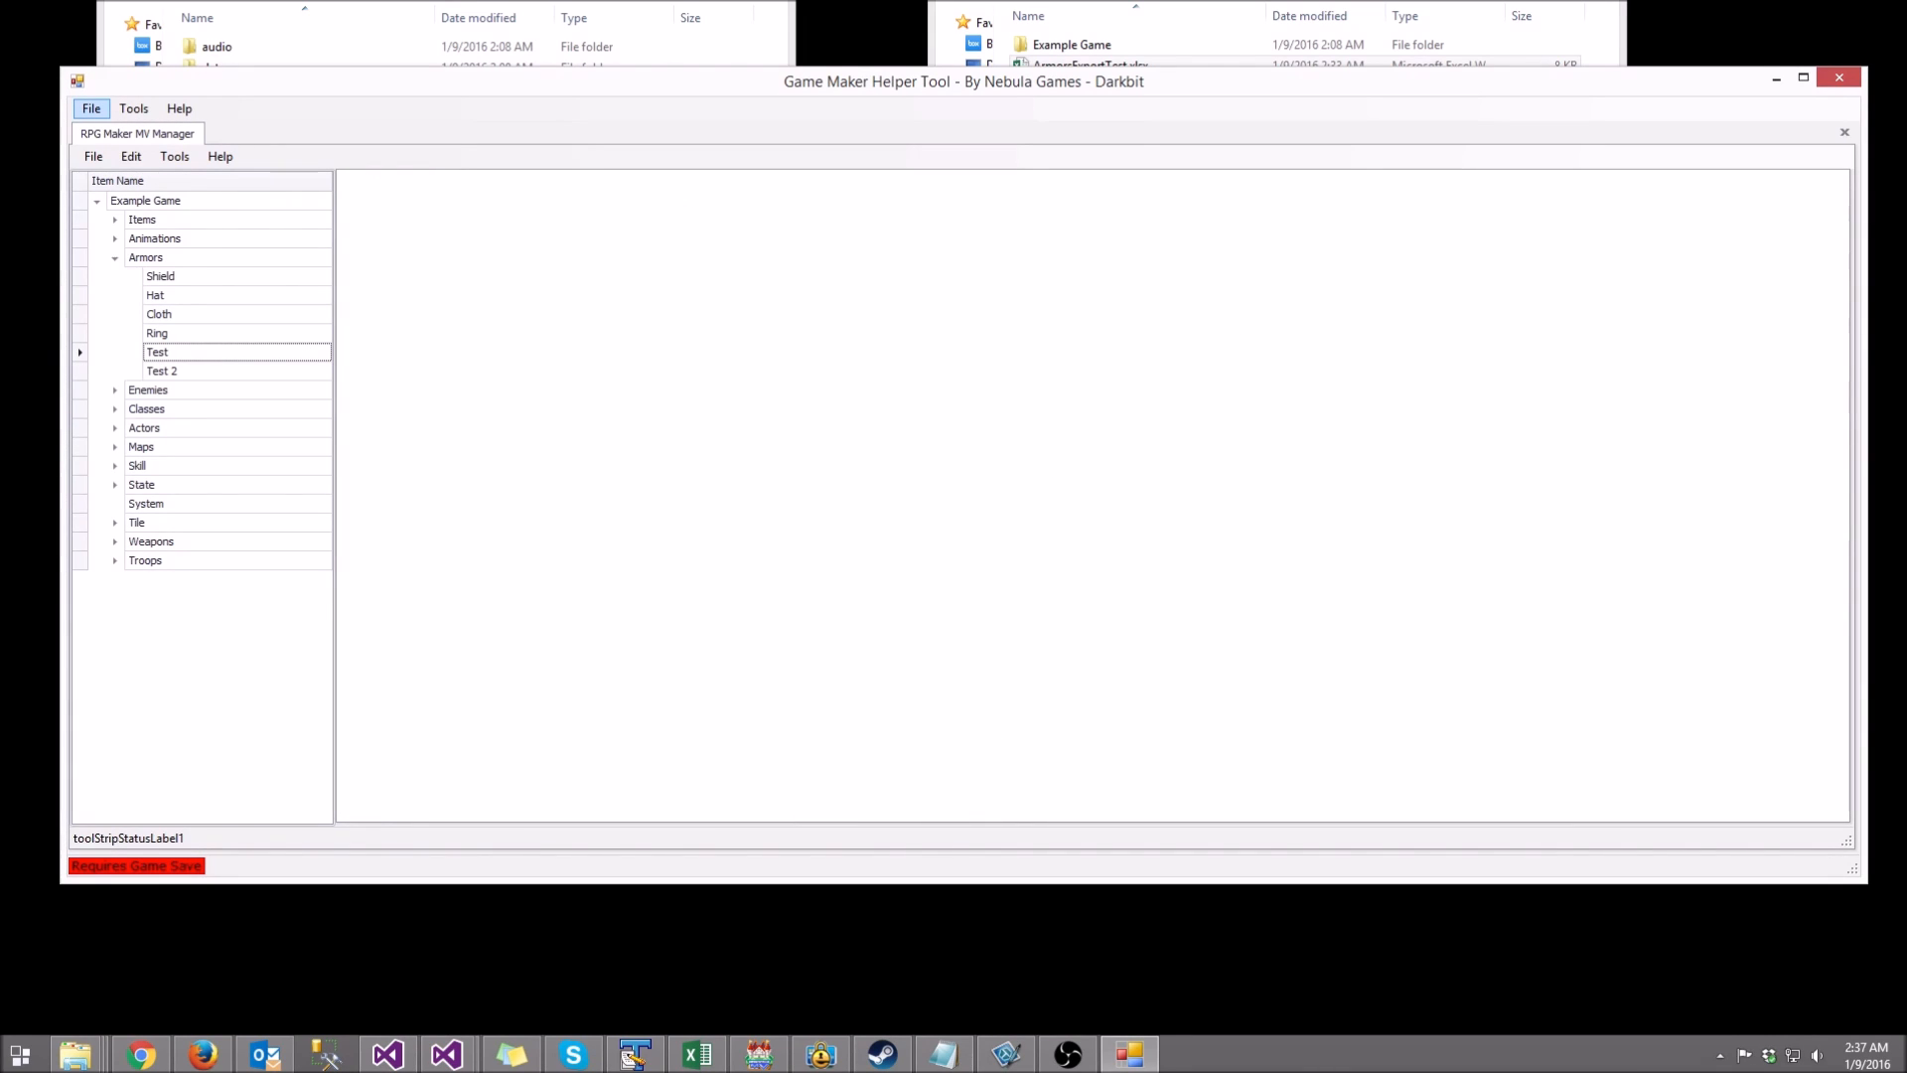
{"action": "left_click", "coordinate": [91, 109]}
{"action": "left_click", "coordinate": [179, 110]}
Step: Save Game Data with both backup acknowledgements so Example Game's files get the optimized icons
{"action": "left_click", "coordinate": [94, 156]}
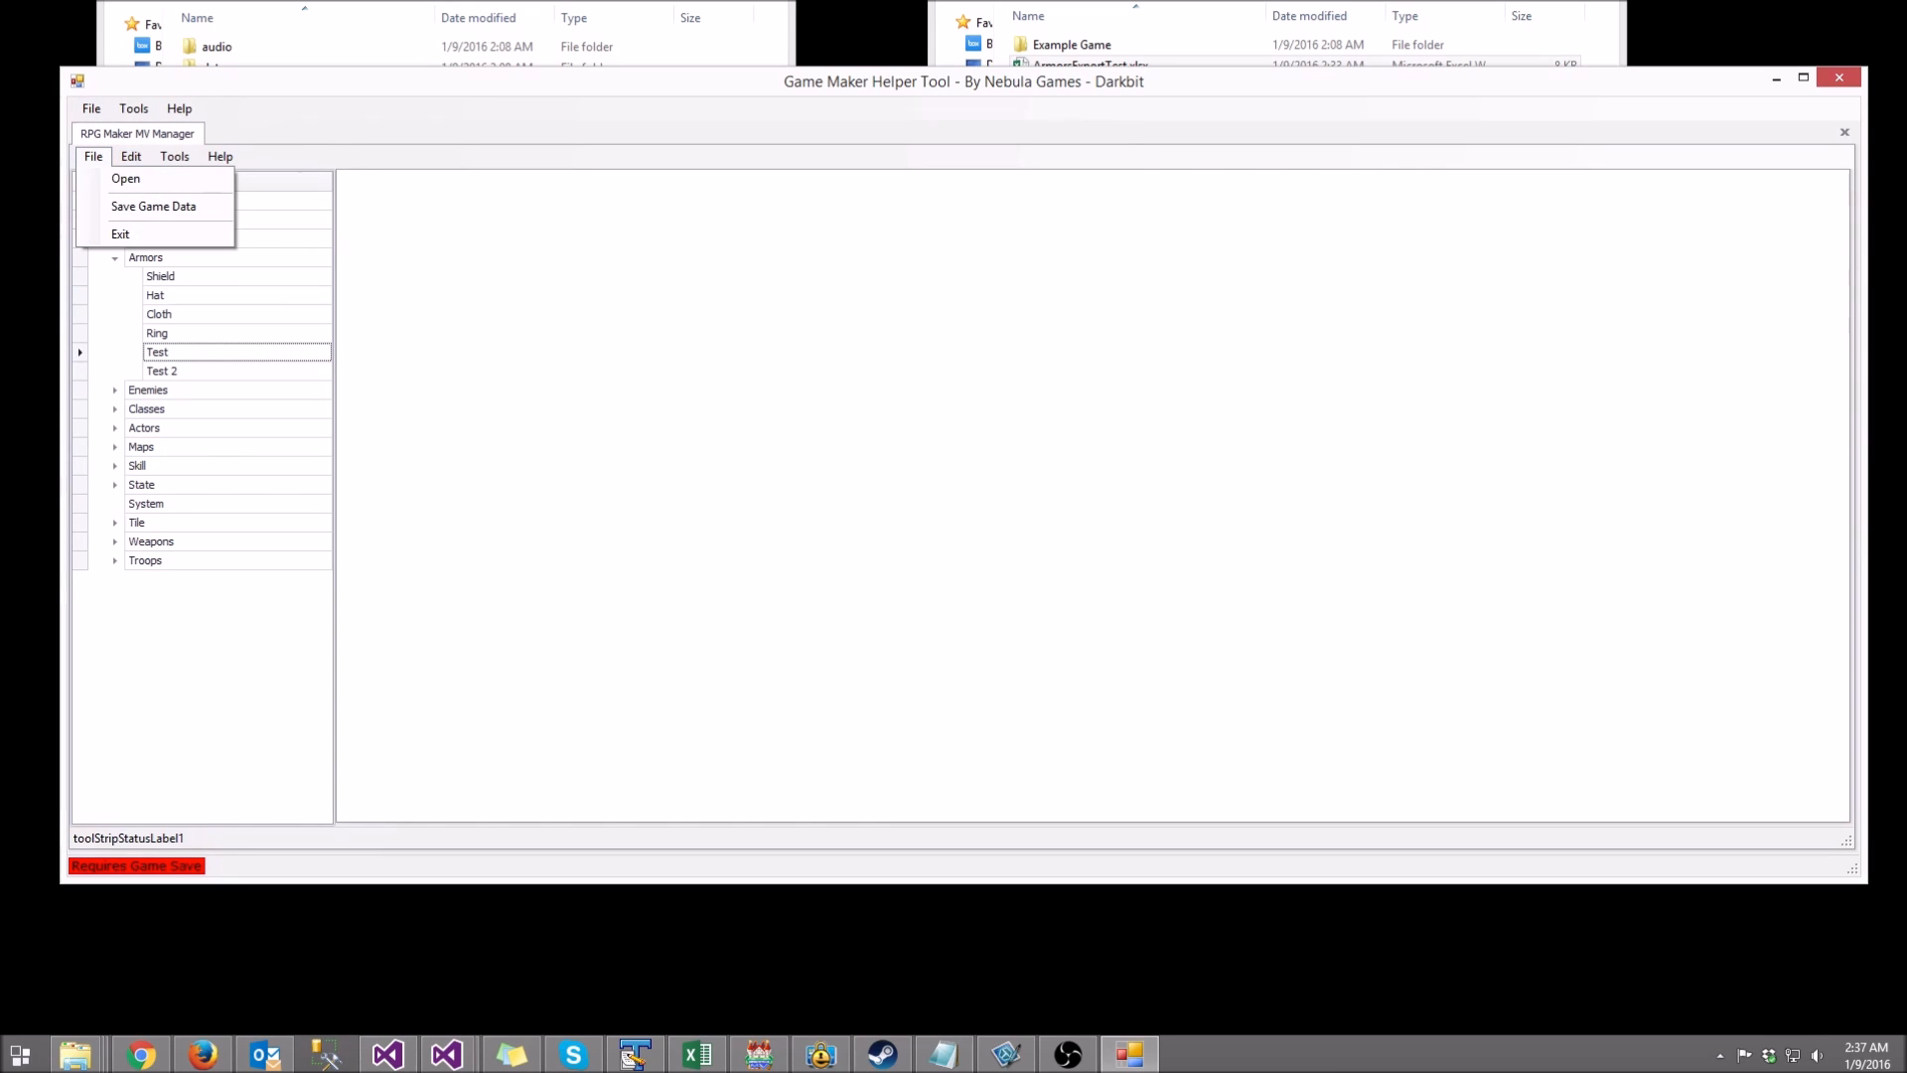
{"action": "left_click", "coordinate": [153, 205]}
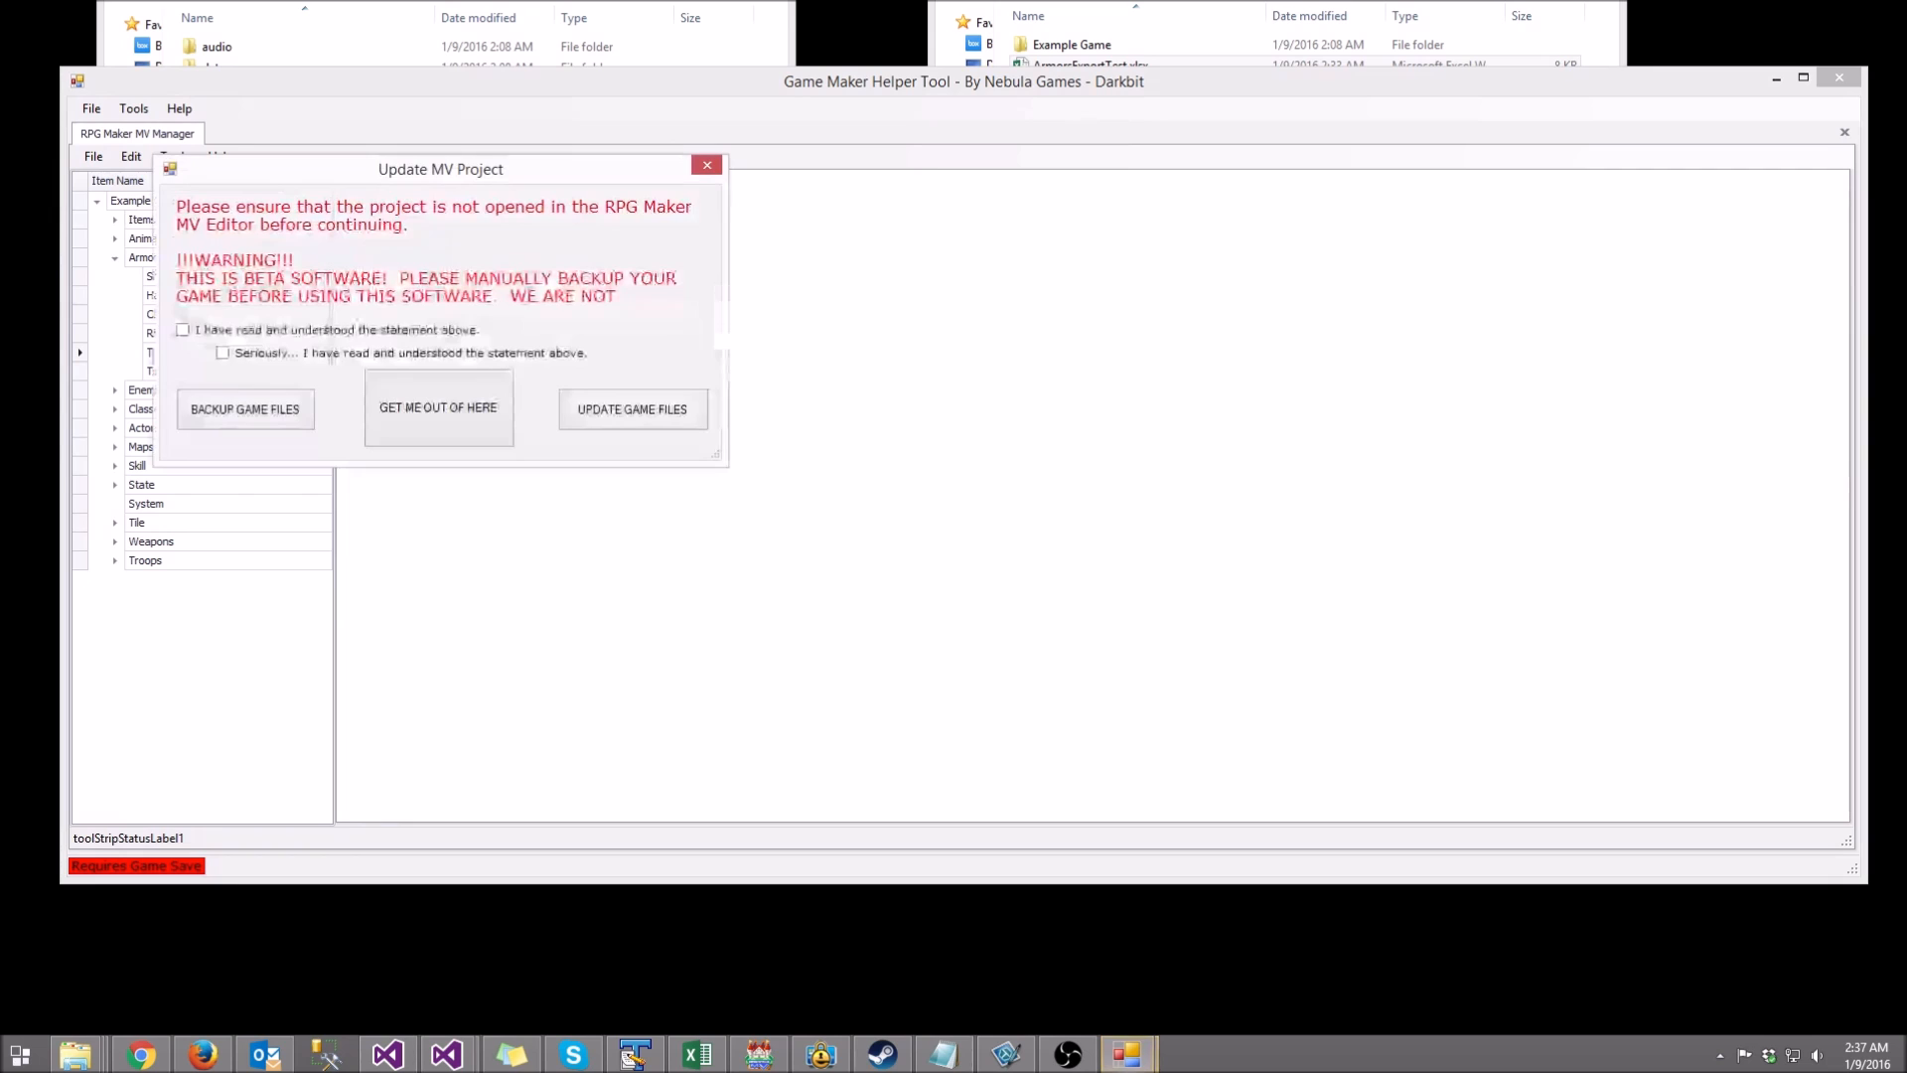
{"action": "left_click", "coordinate": [183, 329]}
{"action": "left_click", "coordinate": [222, 352]}
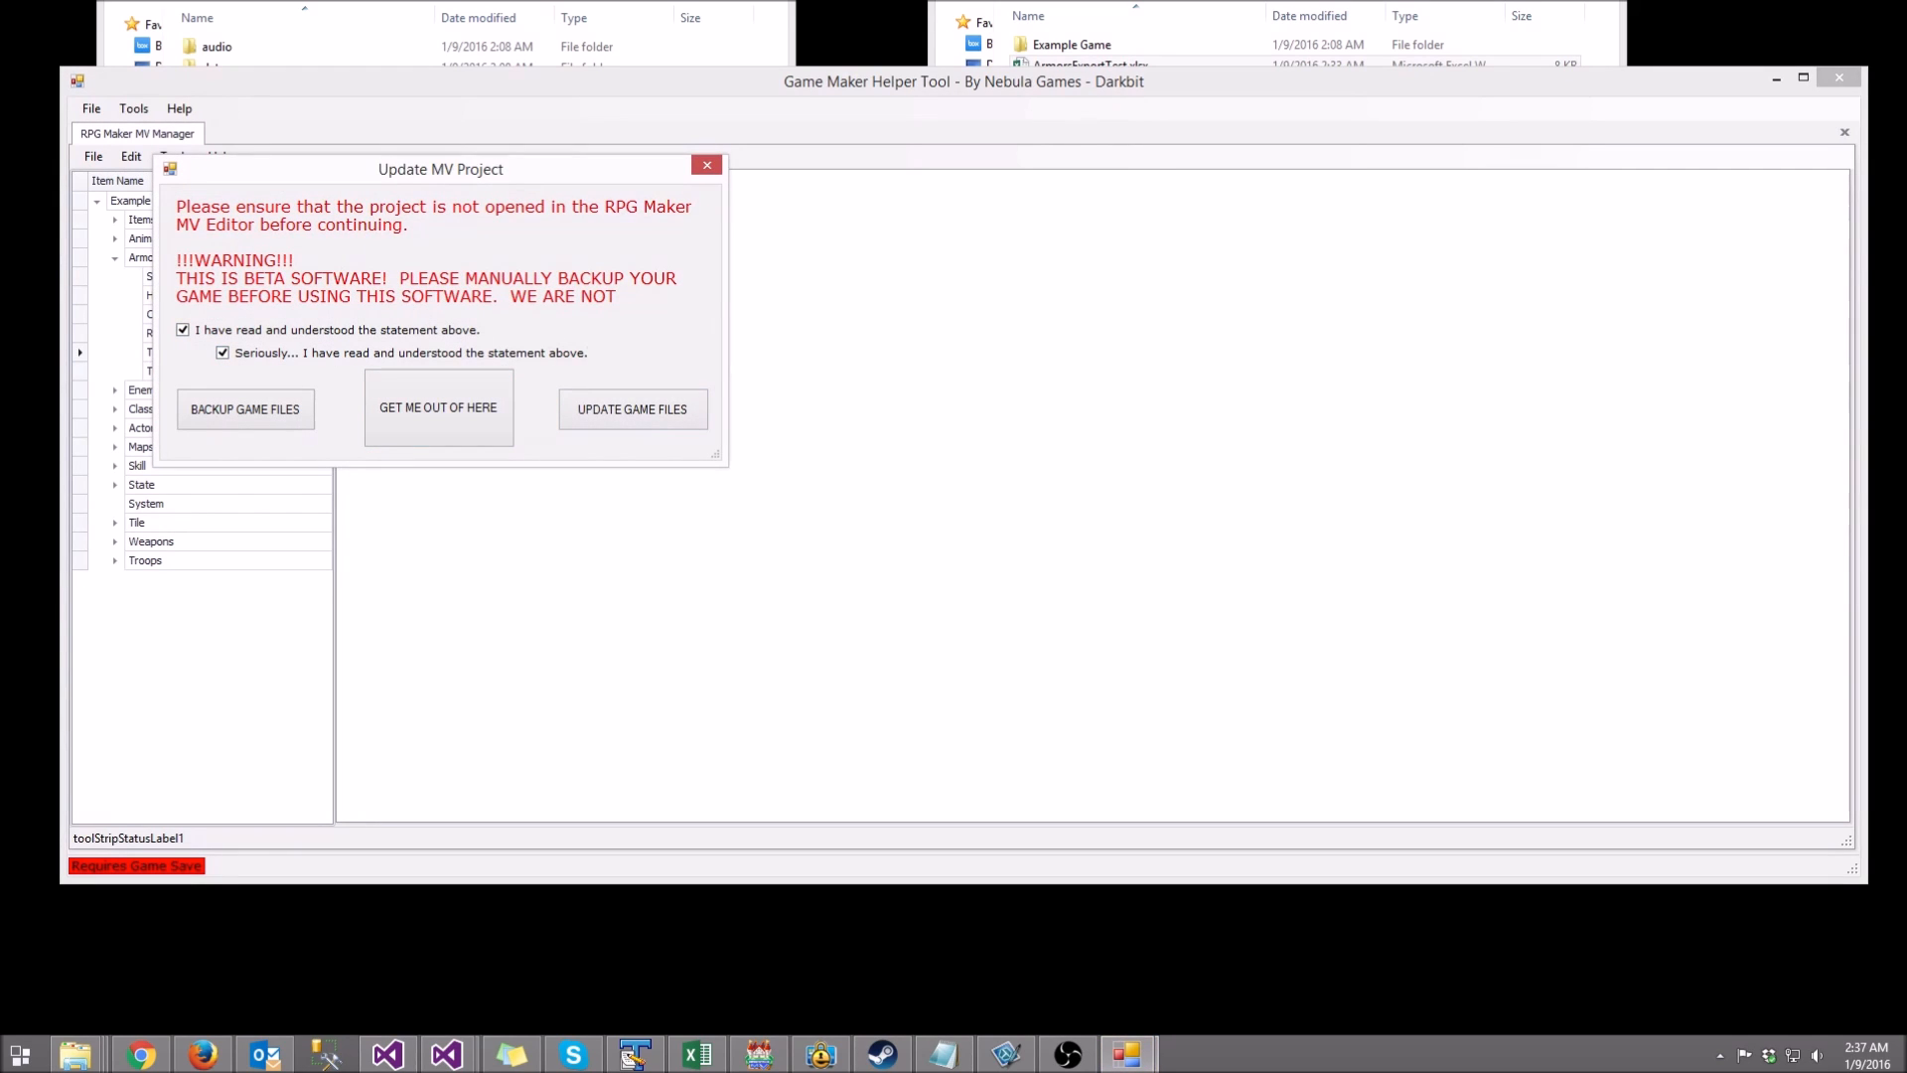
{"action": "left_click", "coordinate": [632, 409]}
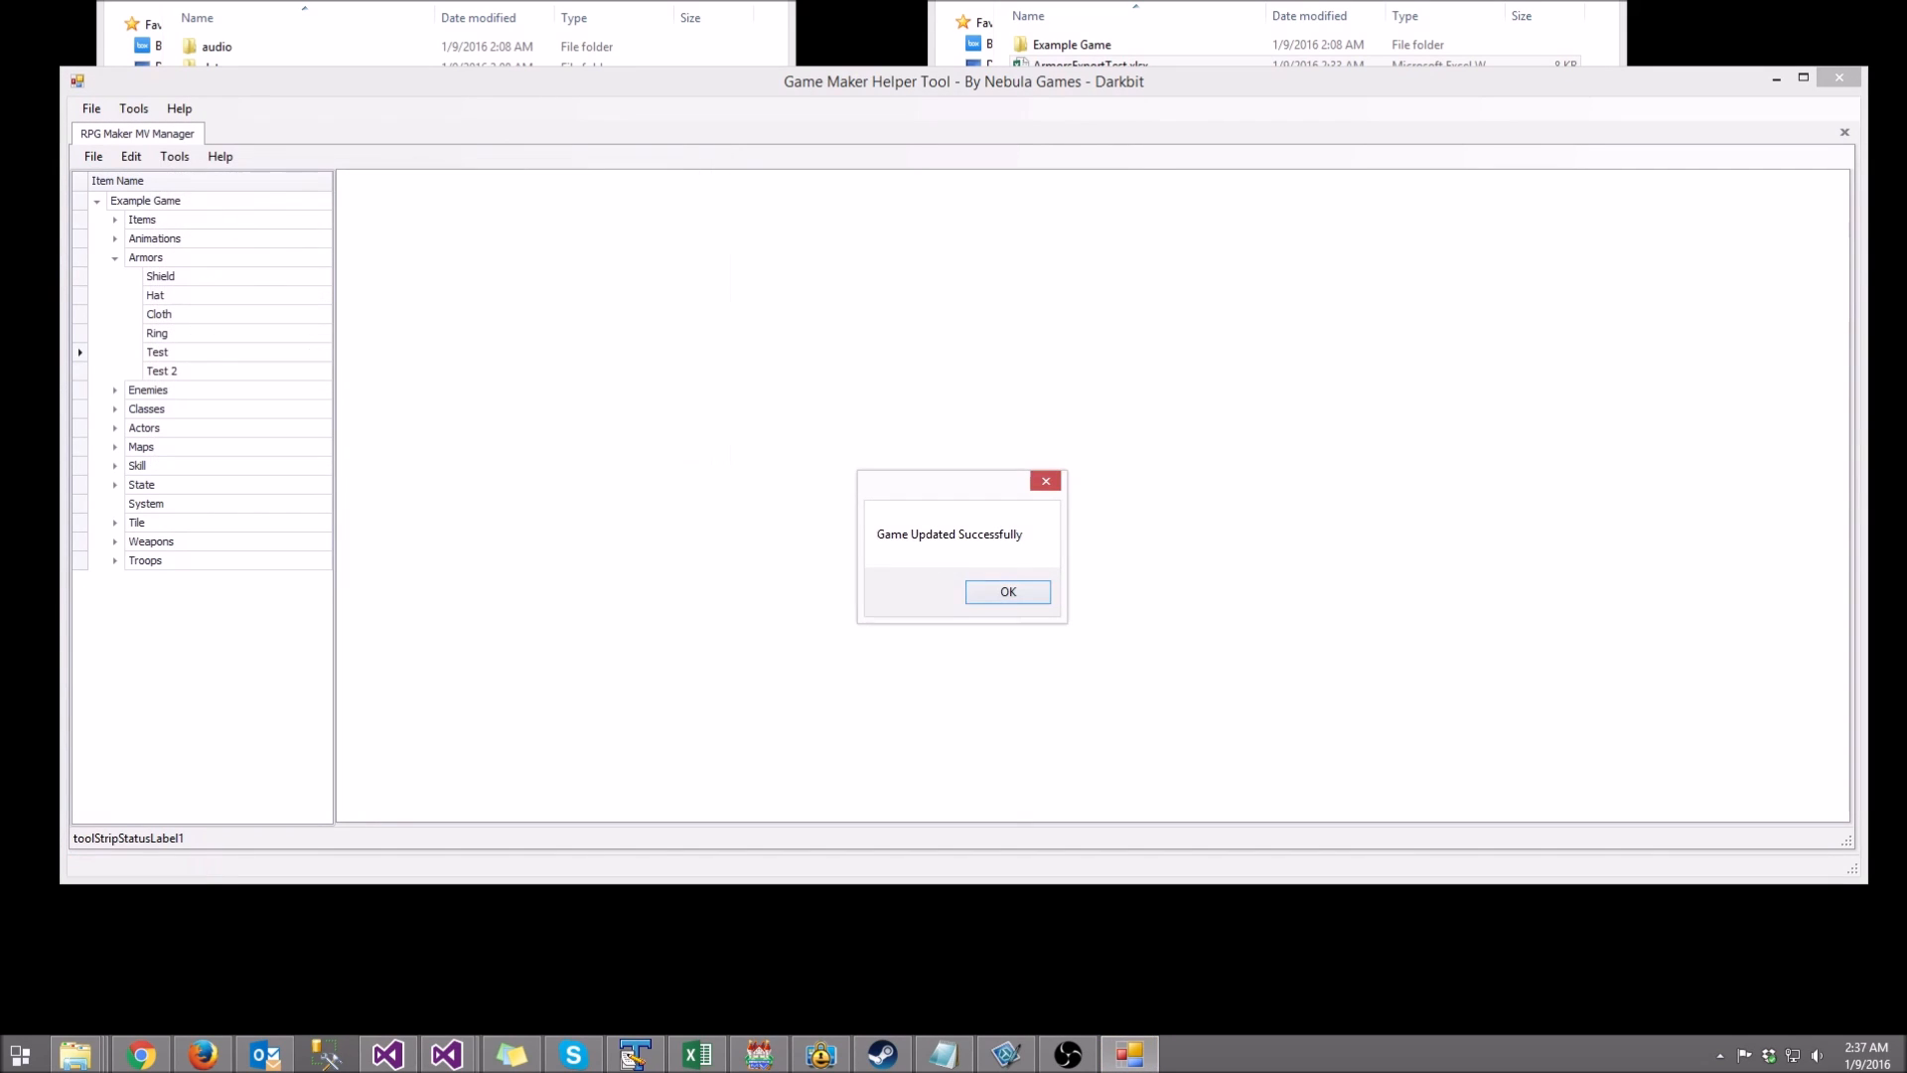
{"action": "left_click", "coordinate": [1005, 592]}
{"action": "left_click", "coordinate": [217, 47]}
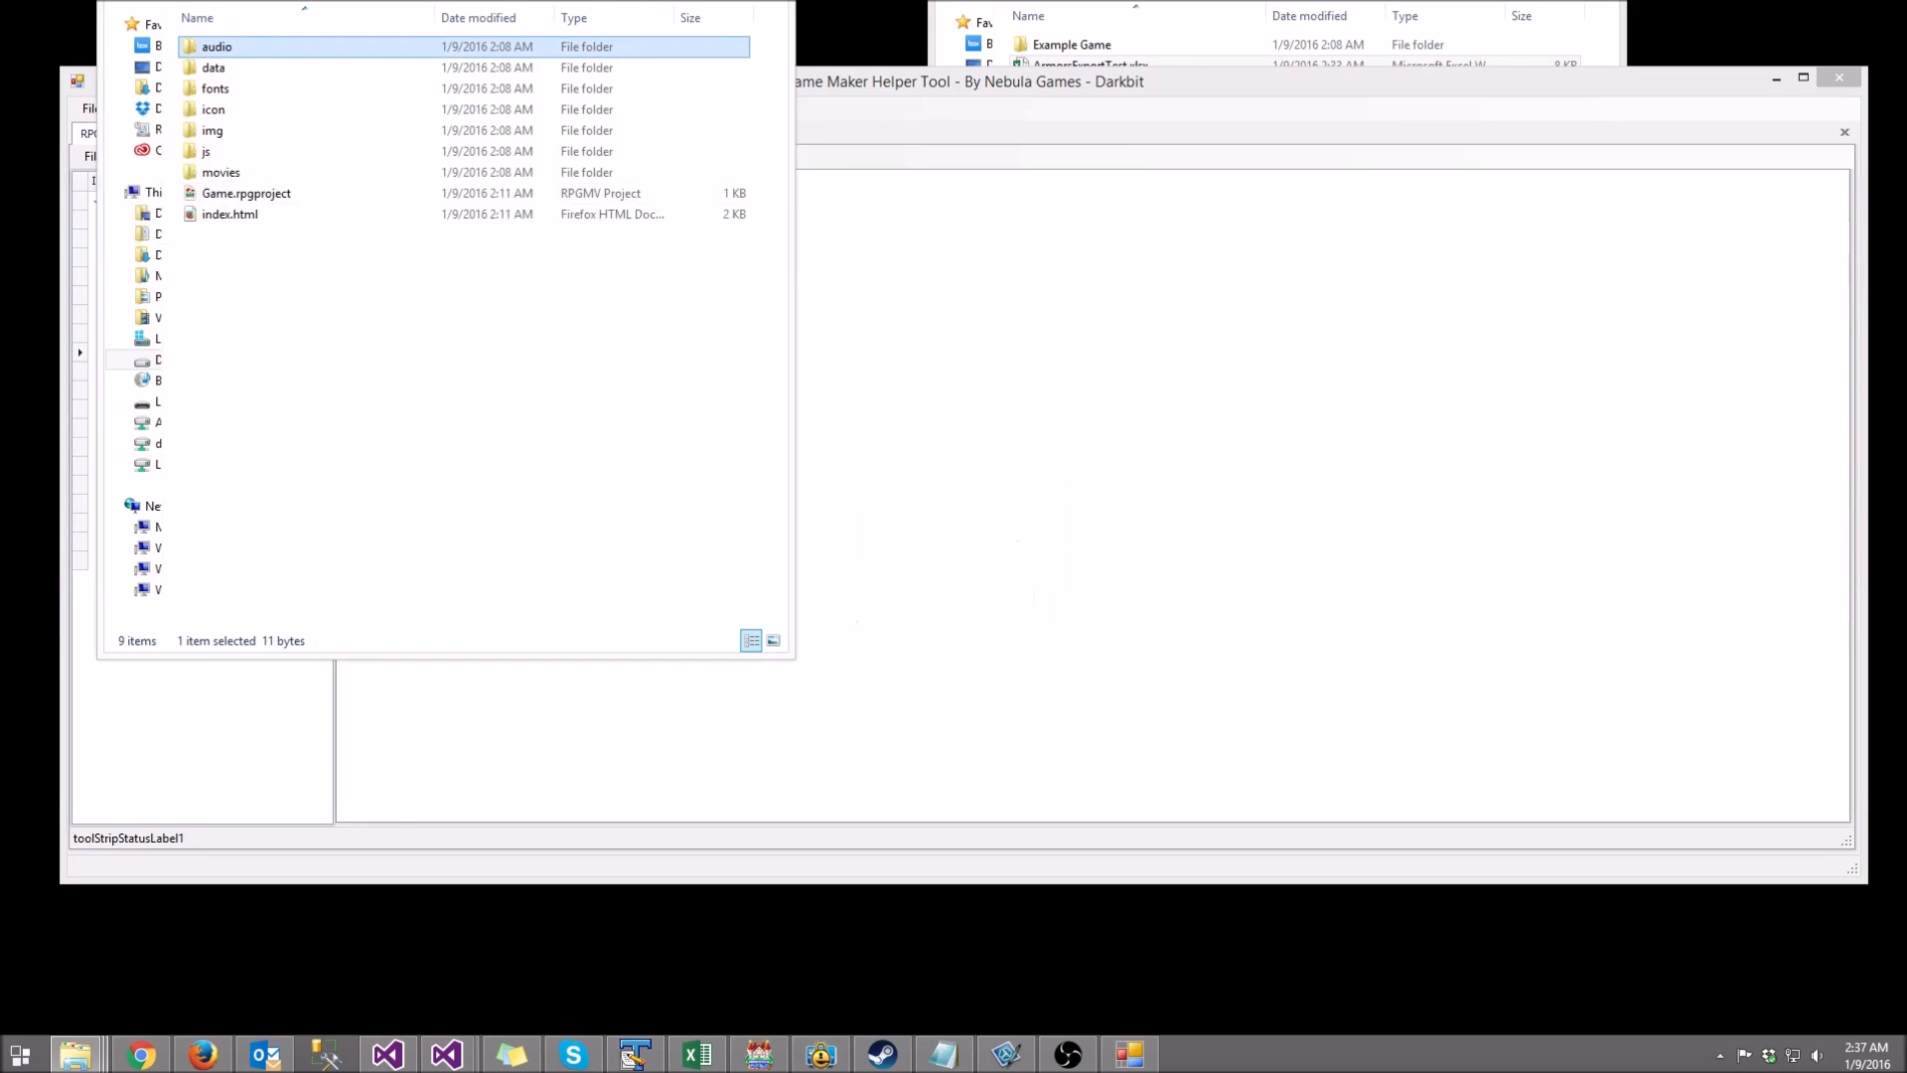
Step: Open the project's img\system image folder in File Explorer
{"action": "double_click", "coordinate": [213, 131]}
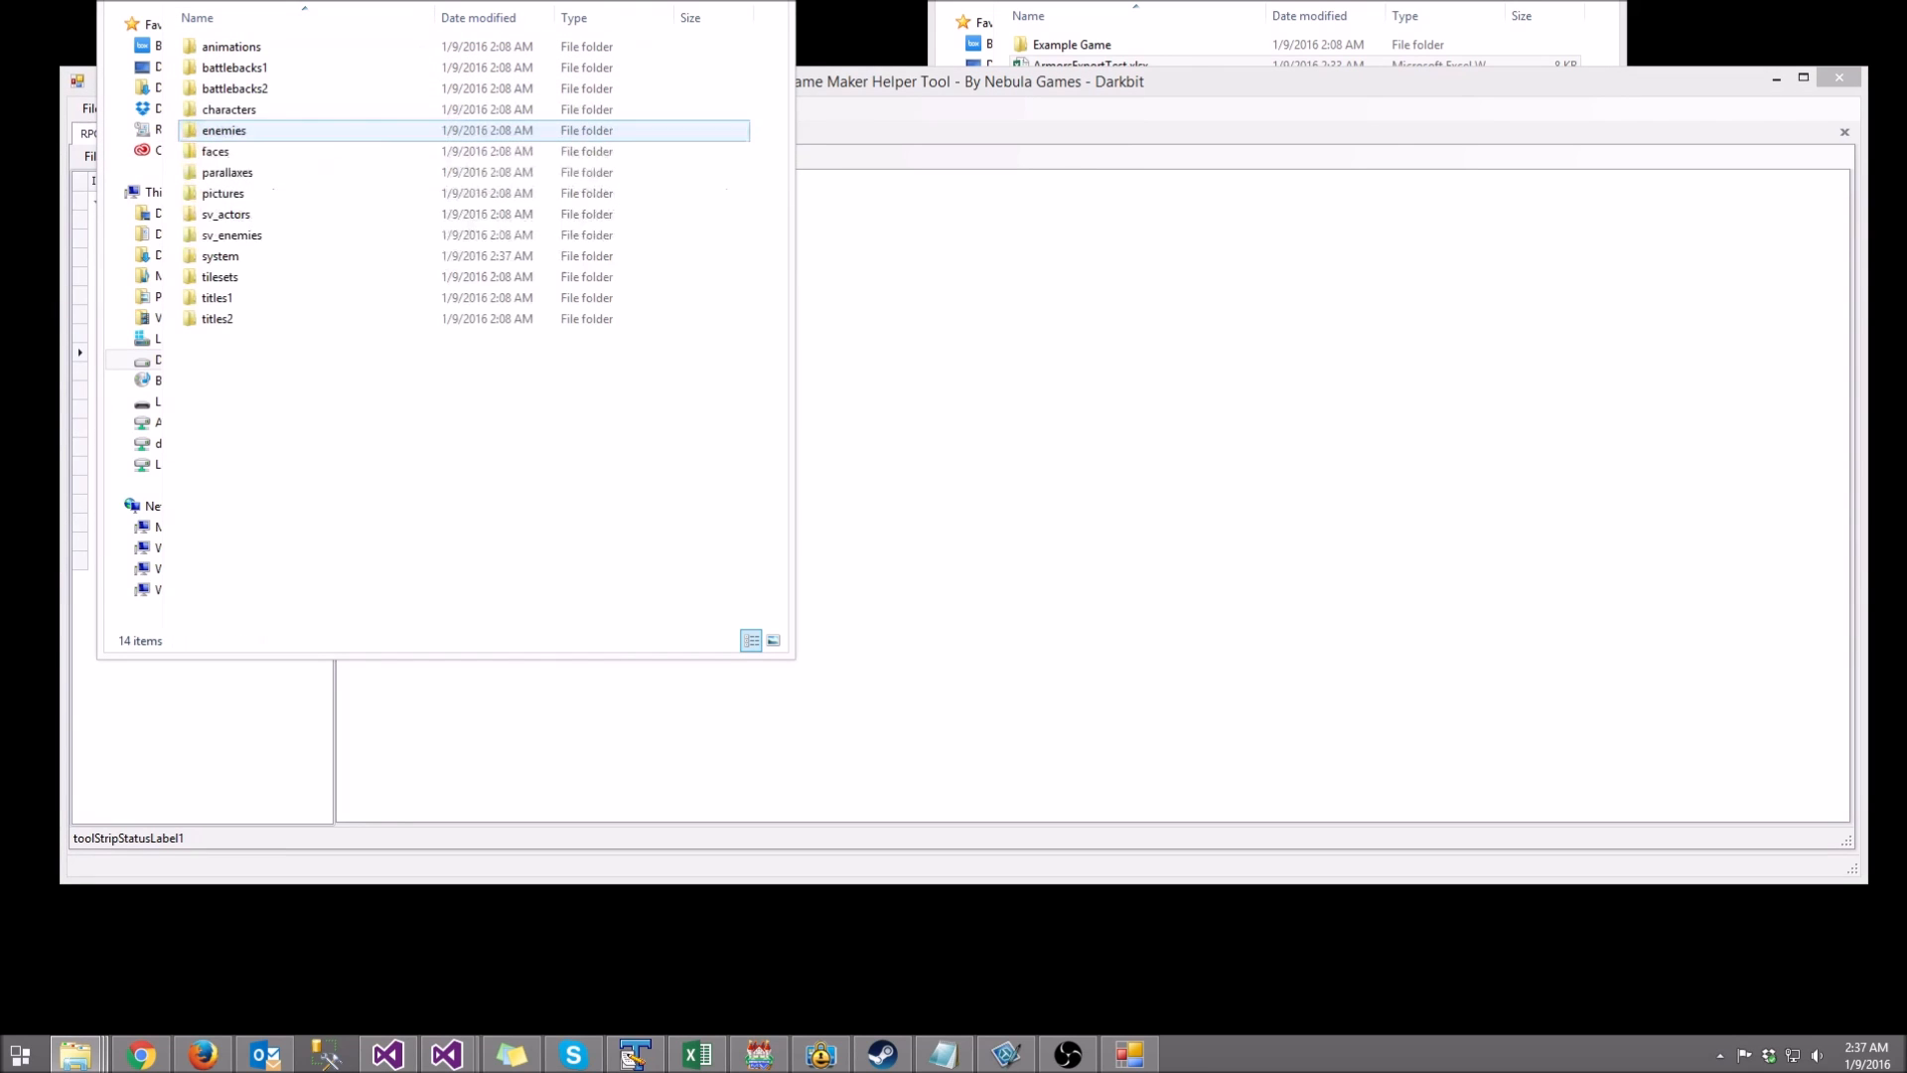
{"action": "left_click", "coordinate": [220, 255]}
{"action": "double_click", "coordinate": [221, 255]}
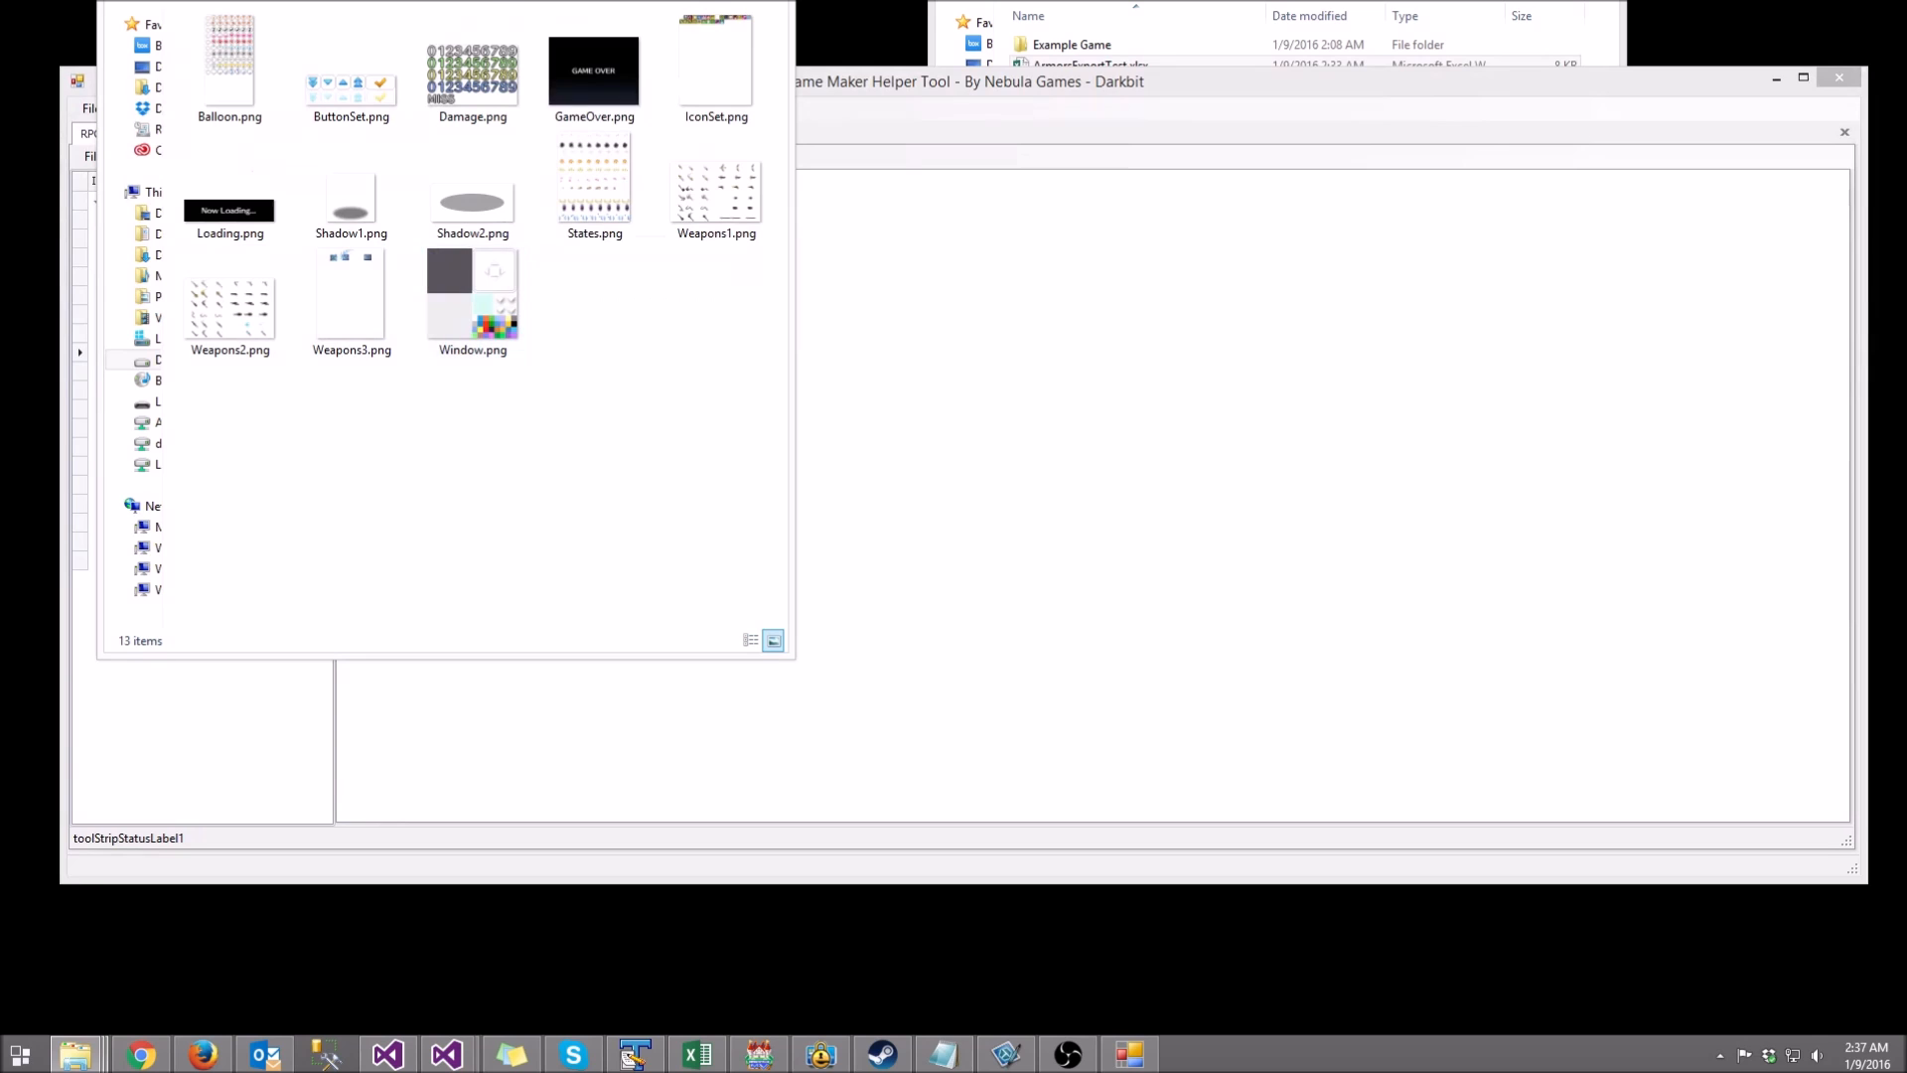
Step: Preview the IconSet.png icon sheet in Photo Viewer, then return to Game Maker Helper Tool
{"action": "right_click", "coordinate": [715, 66]}
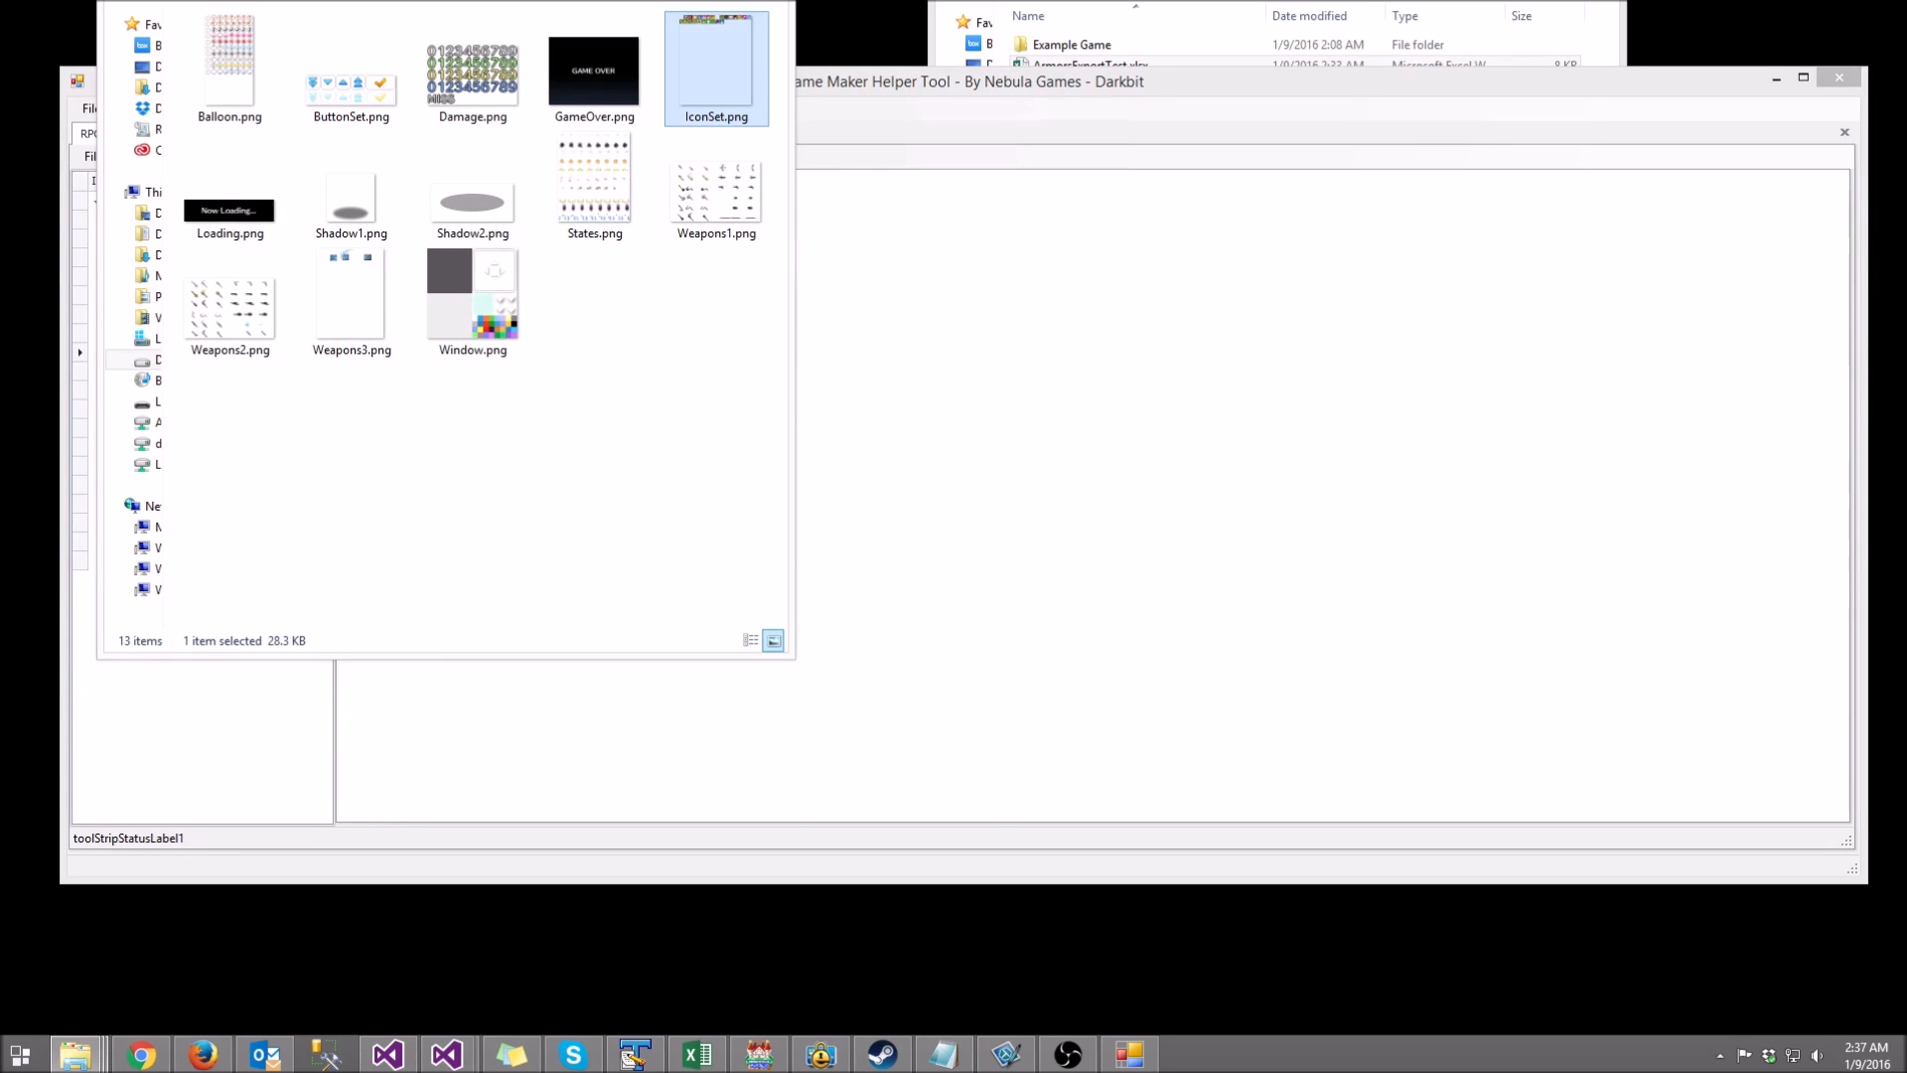
{"action": "left_click", "coordinate": [771, 79]}
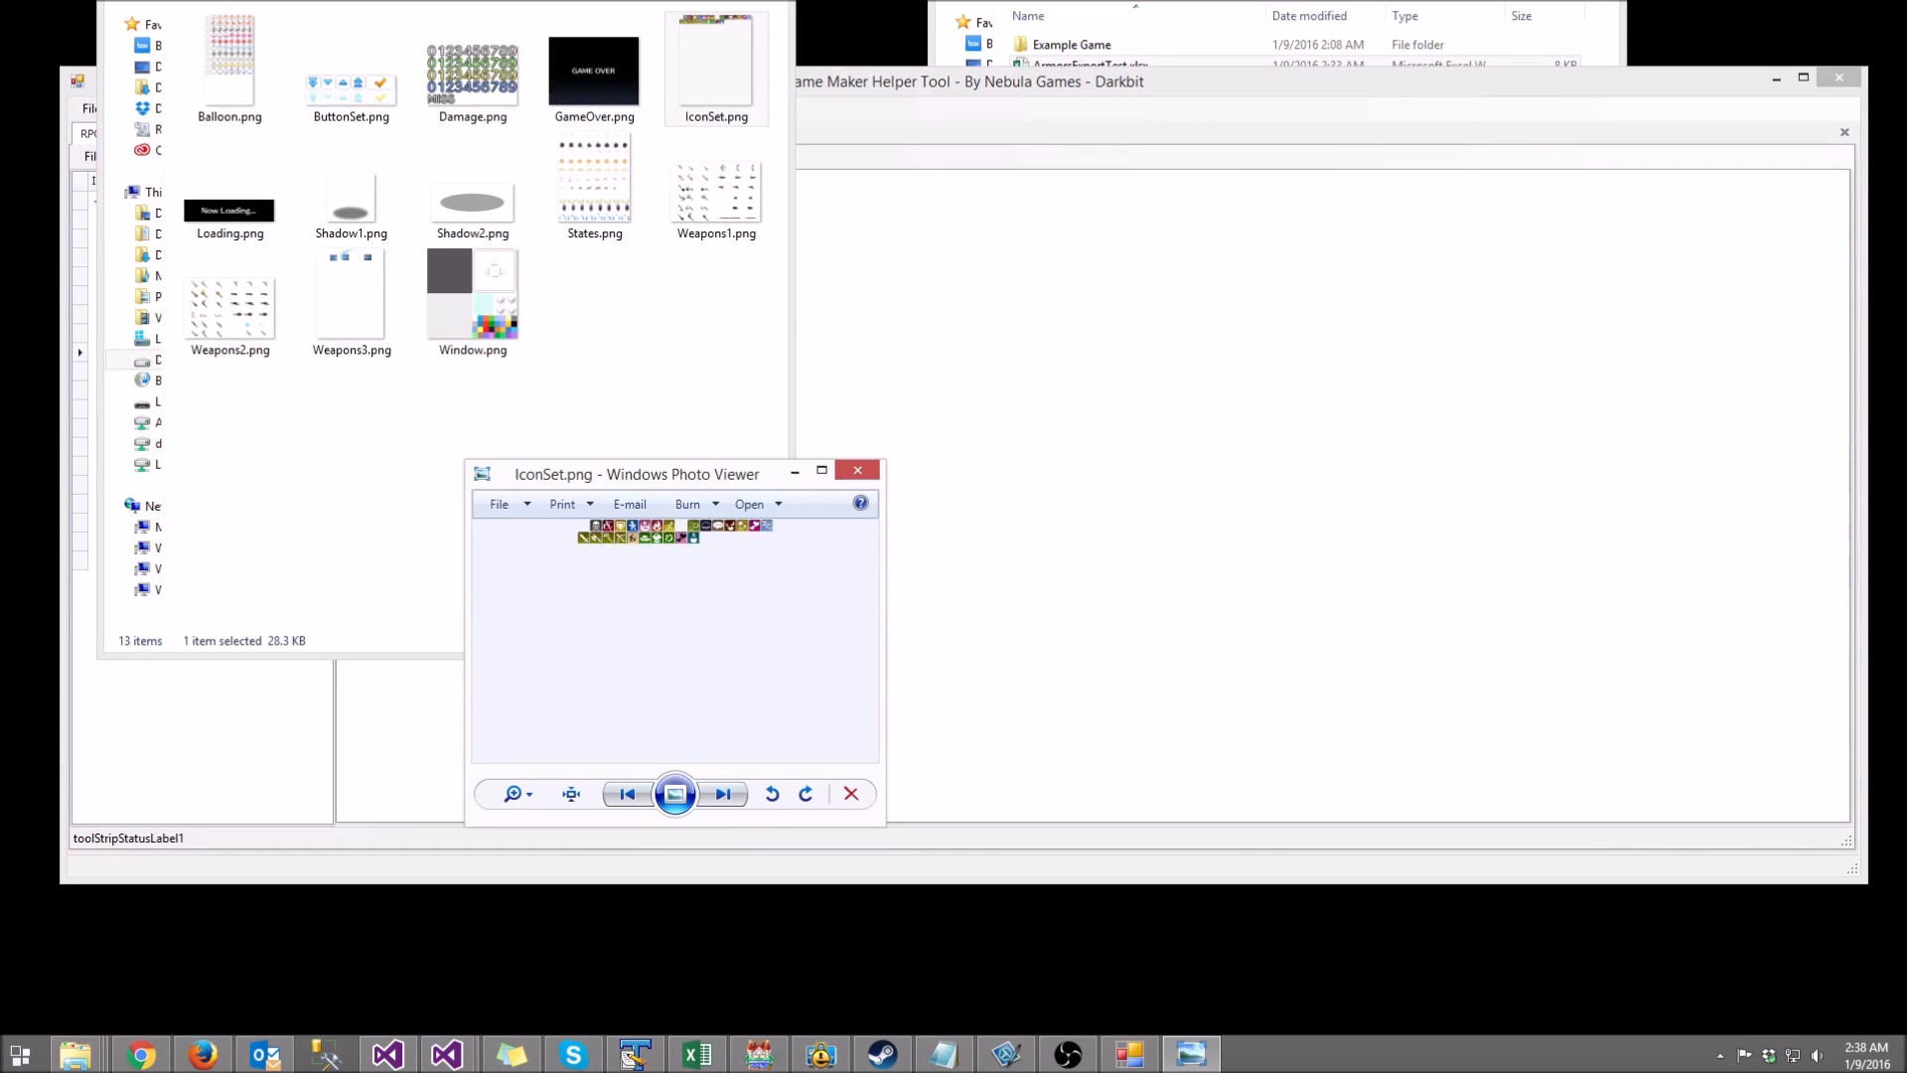
{"action": "left_click", "coordinate": [857, 470]}
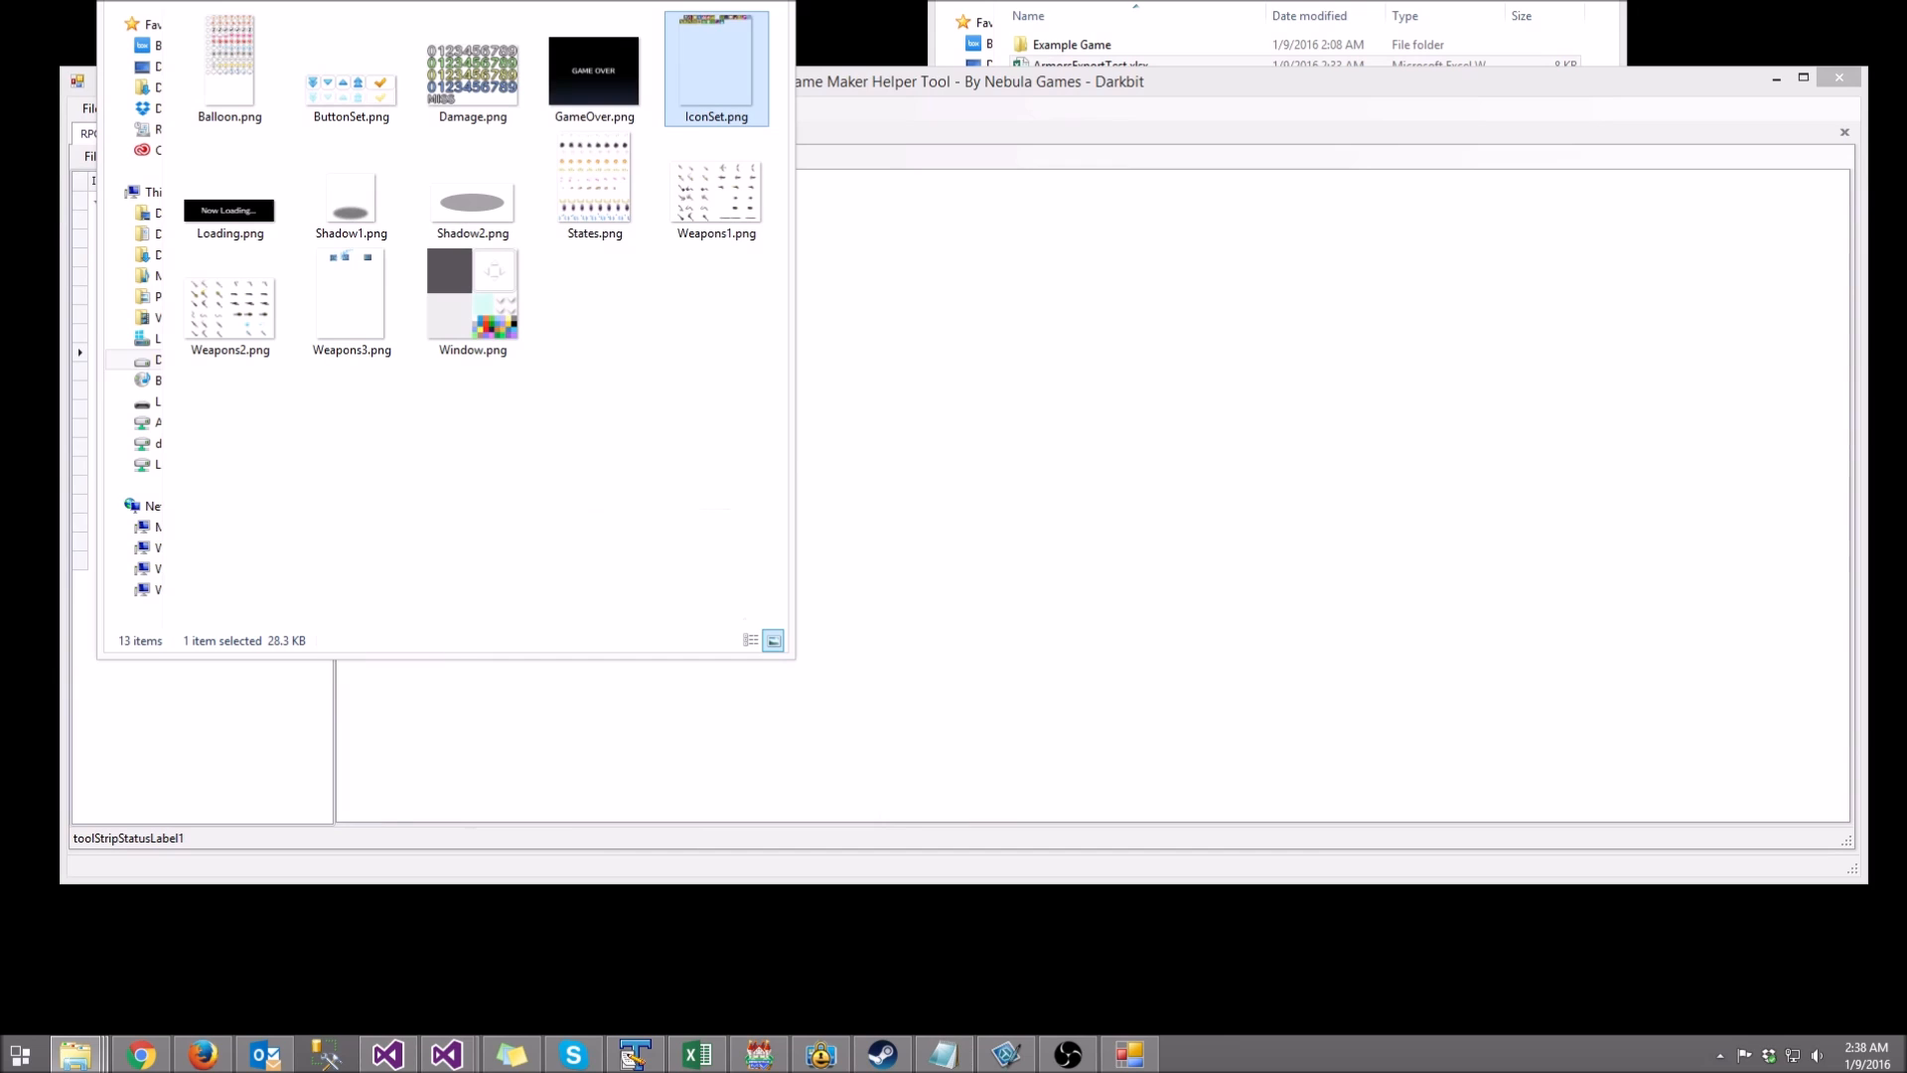
{"action": "key", "text": "alt+Tab"}
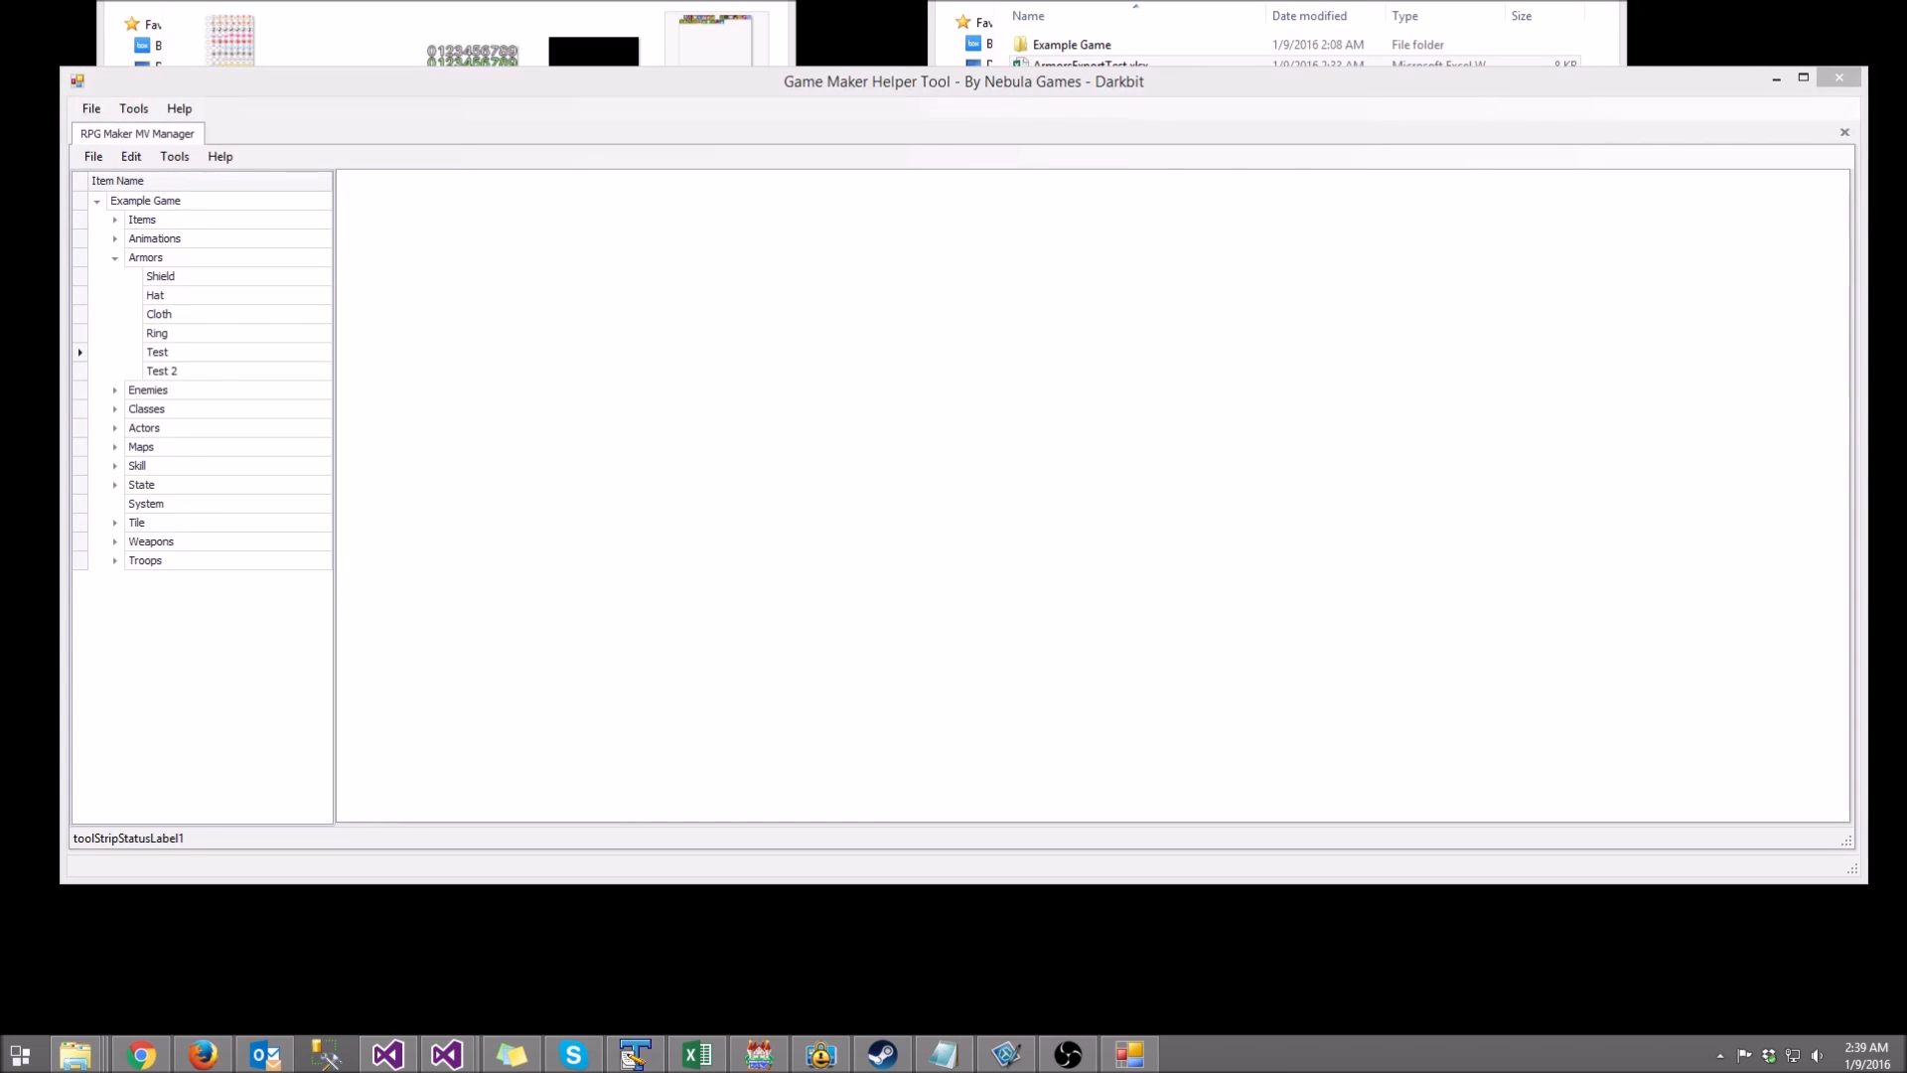
{"action": "left_click", "coordinate": [115, 219]}
Step: Open the Items editor on the Potion and view its Invocation, Damage and Plugin Configuration sections
{"action": "left_click", "coordinate": [162, 238]}
{"action": "left_click", "coordinate": [143, 219]}
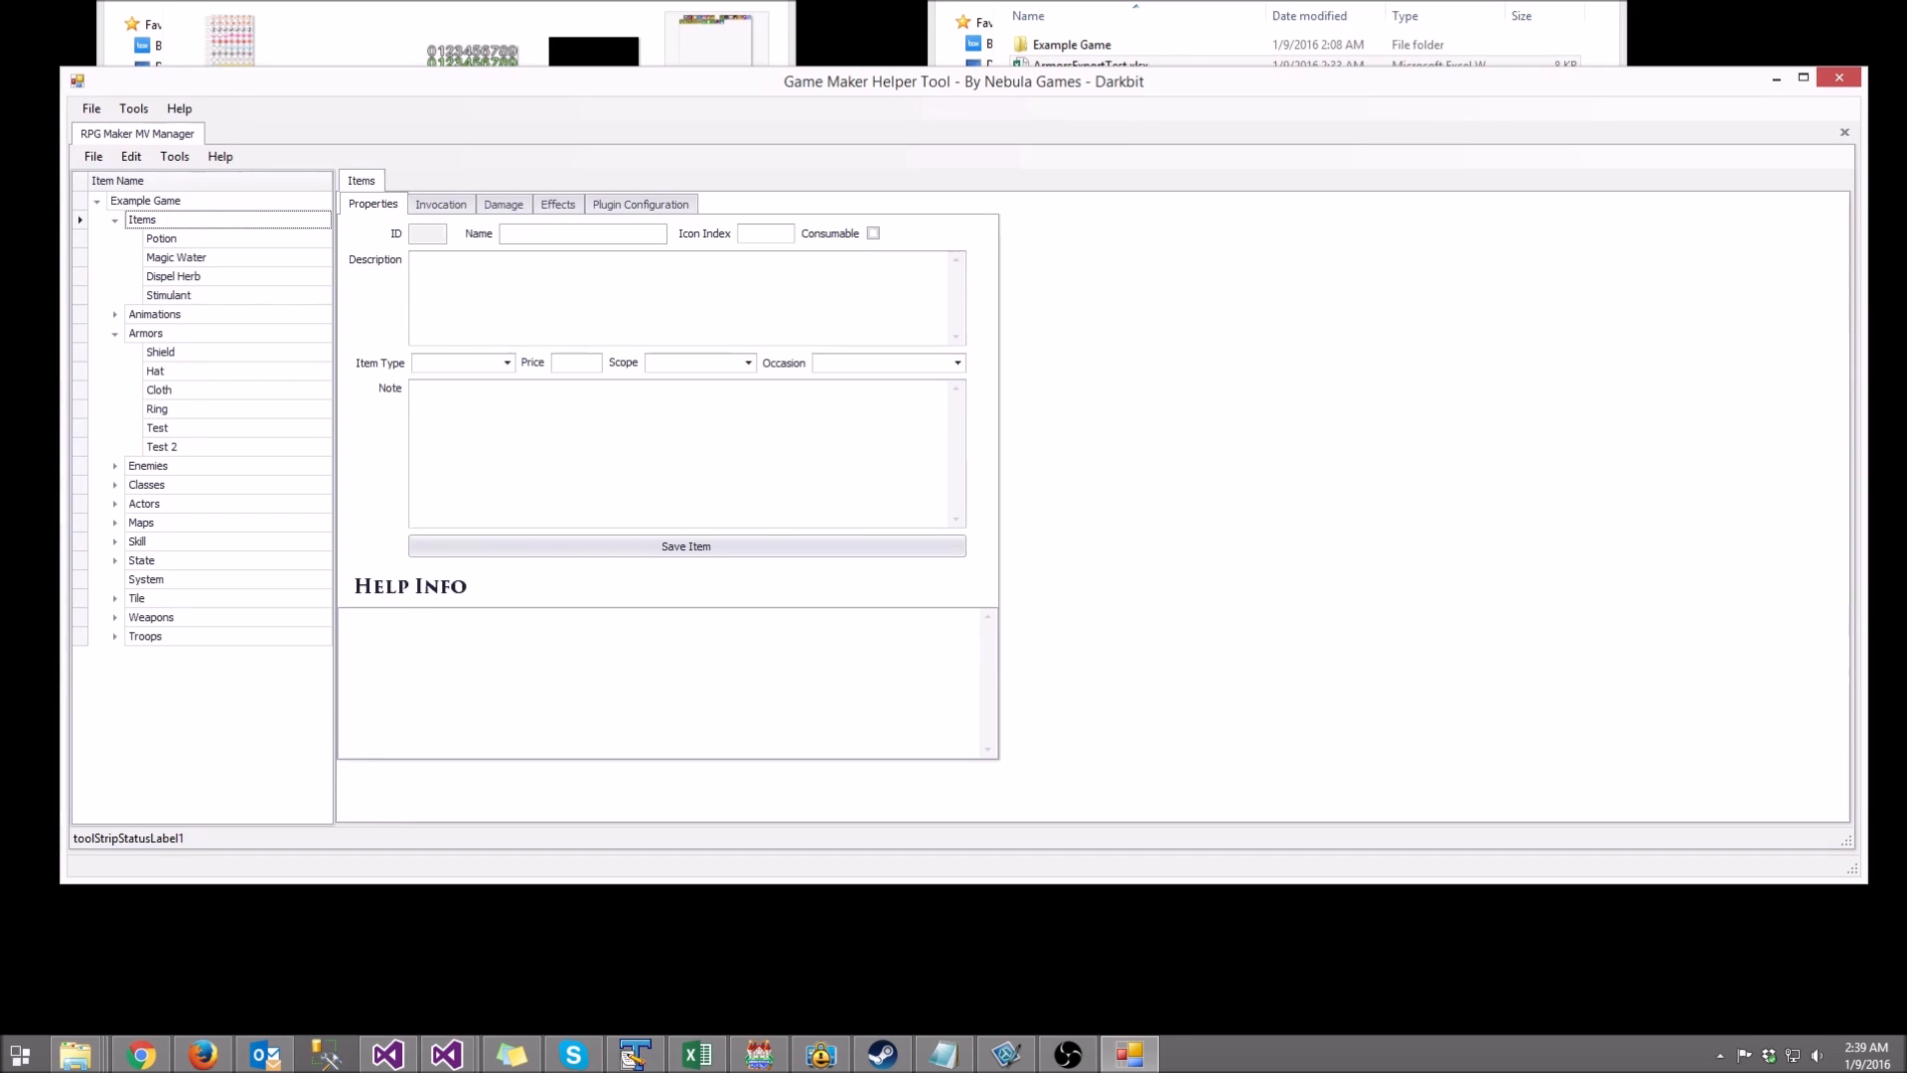
{"action": "left_click", "coordinate": [440, 203]}
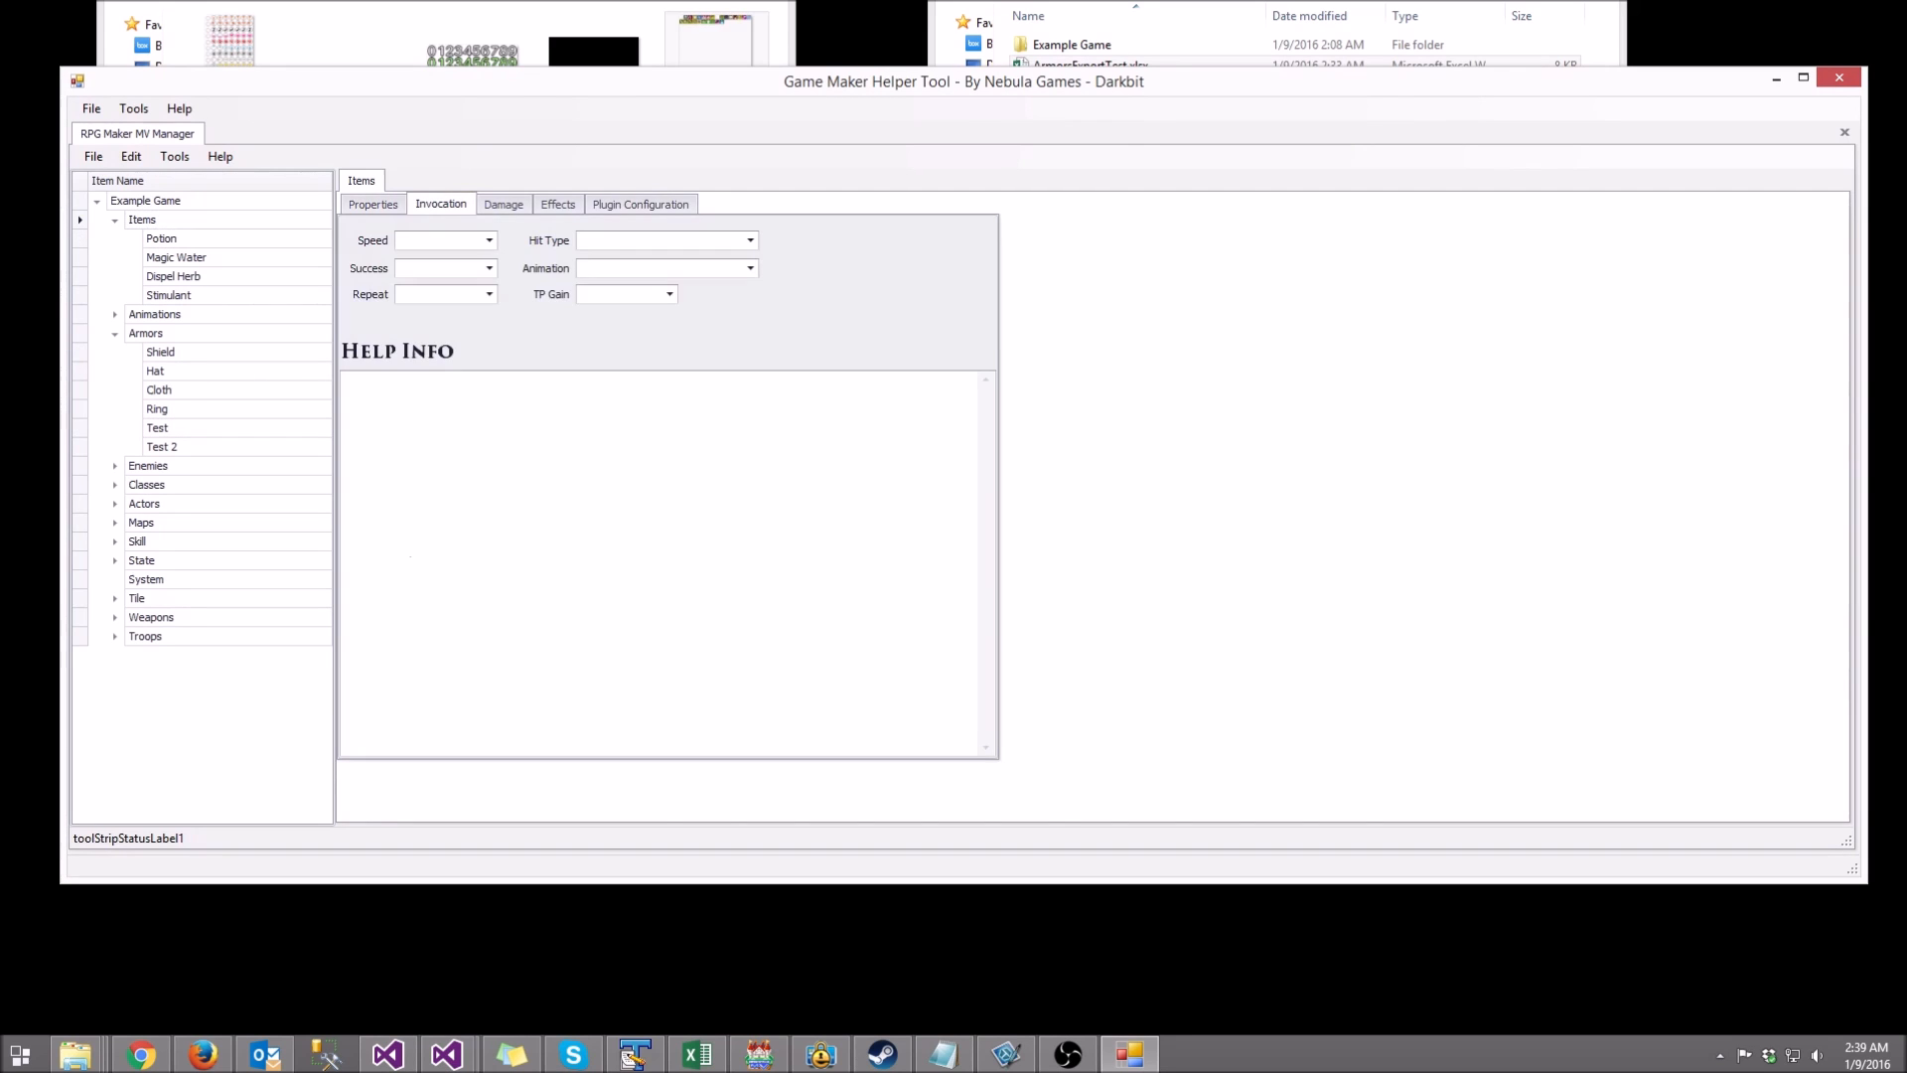
{"action": "left_click", "coordinate": [504, 204]}
{"action": "left_click", "coordinate": [640, 204]}
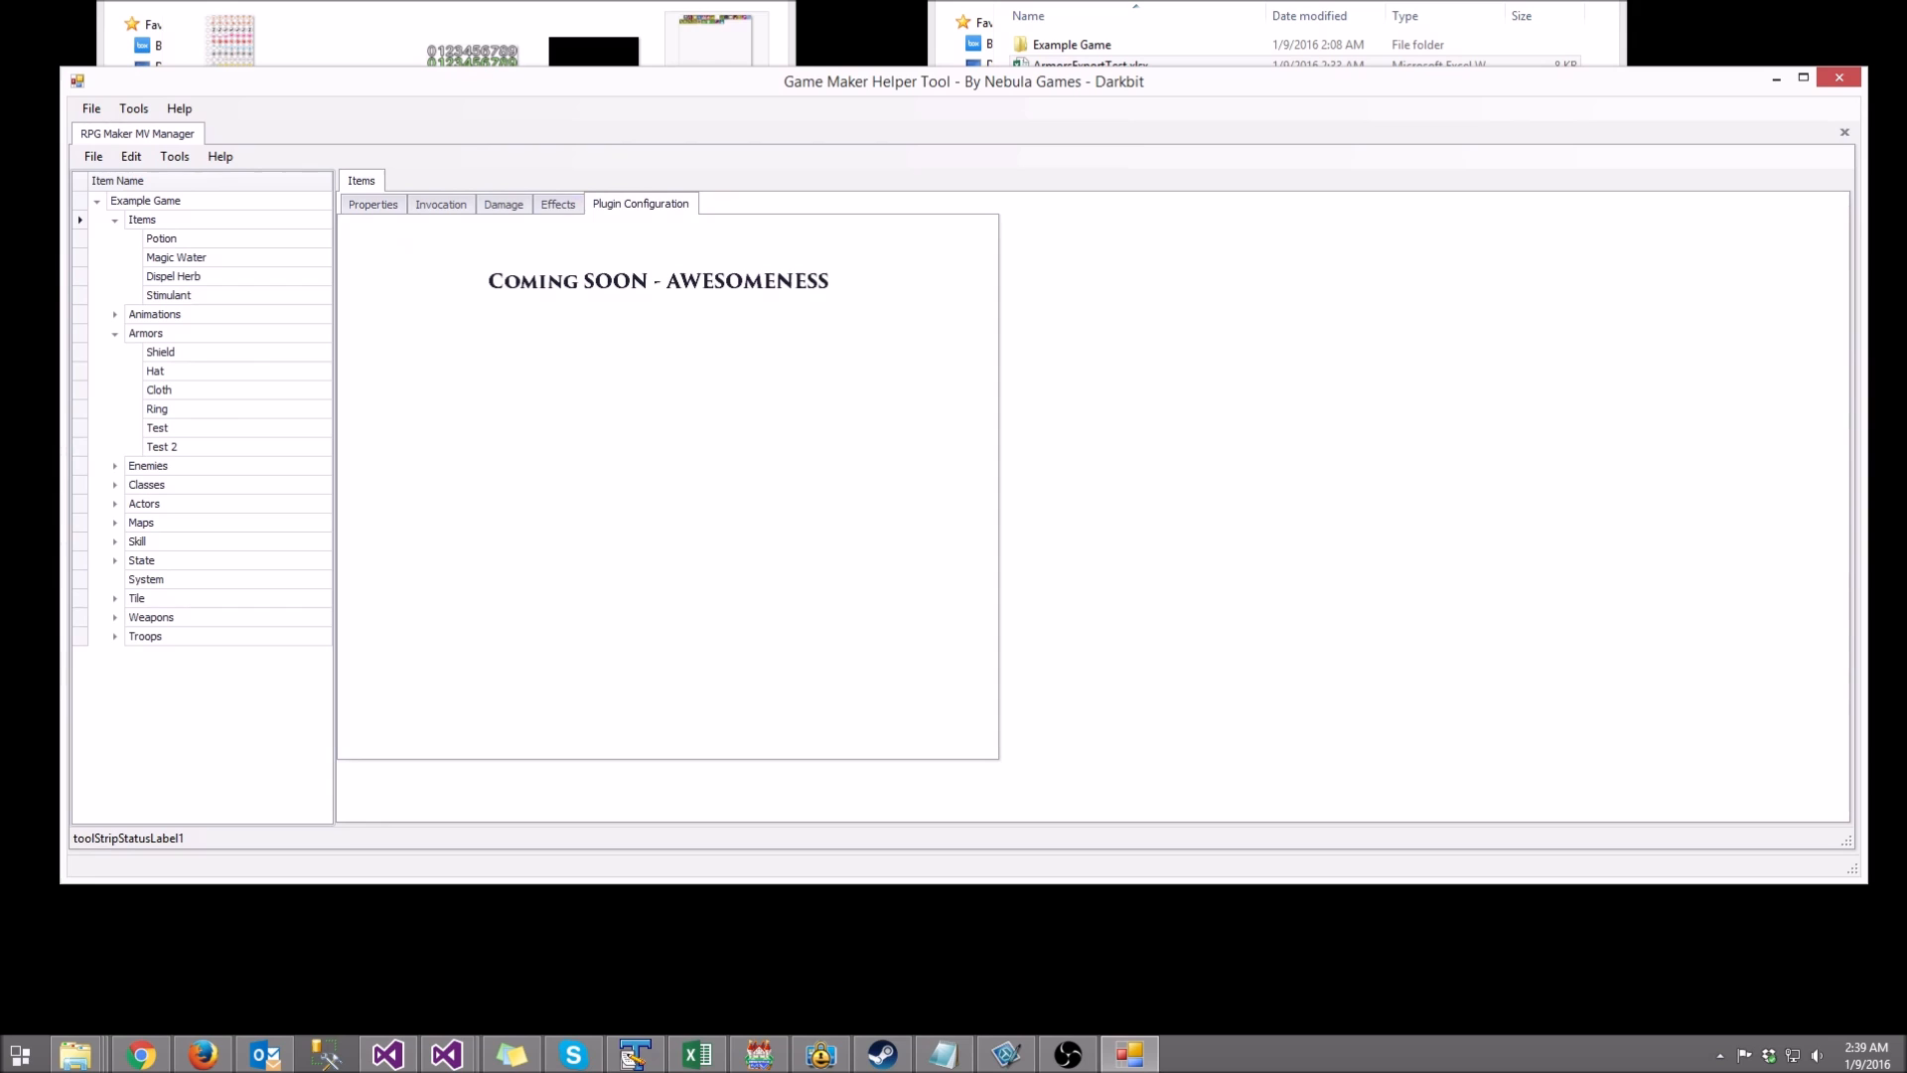
Step: Browse the item's Effects (buff/debuff and state effects), then its Properties and Invocation settings
{"action": "left_click", "coordinate": [557, 204]}
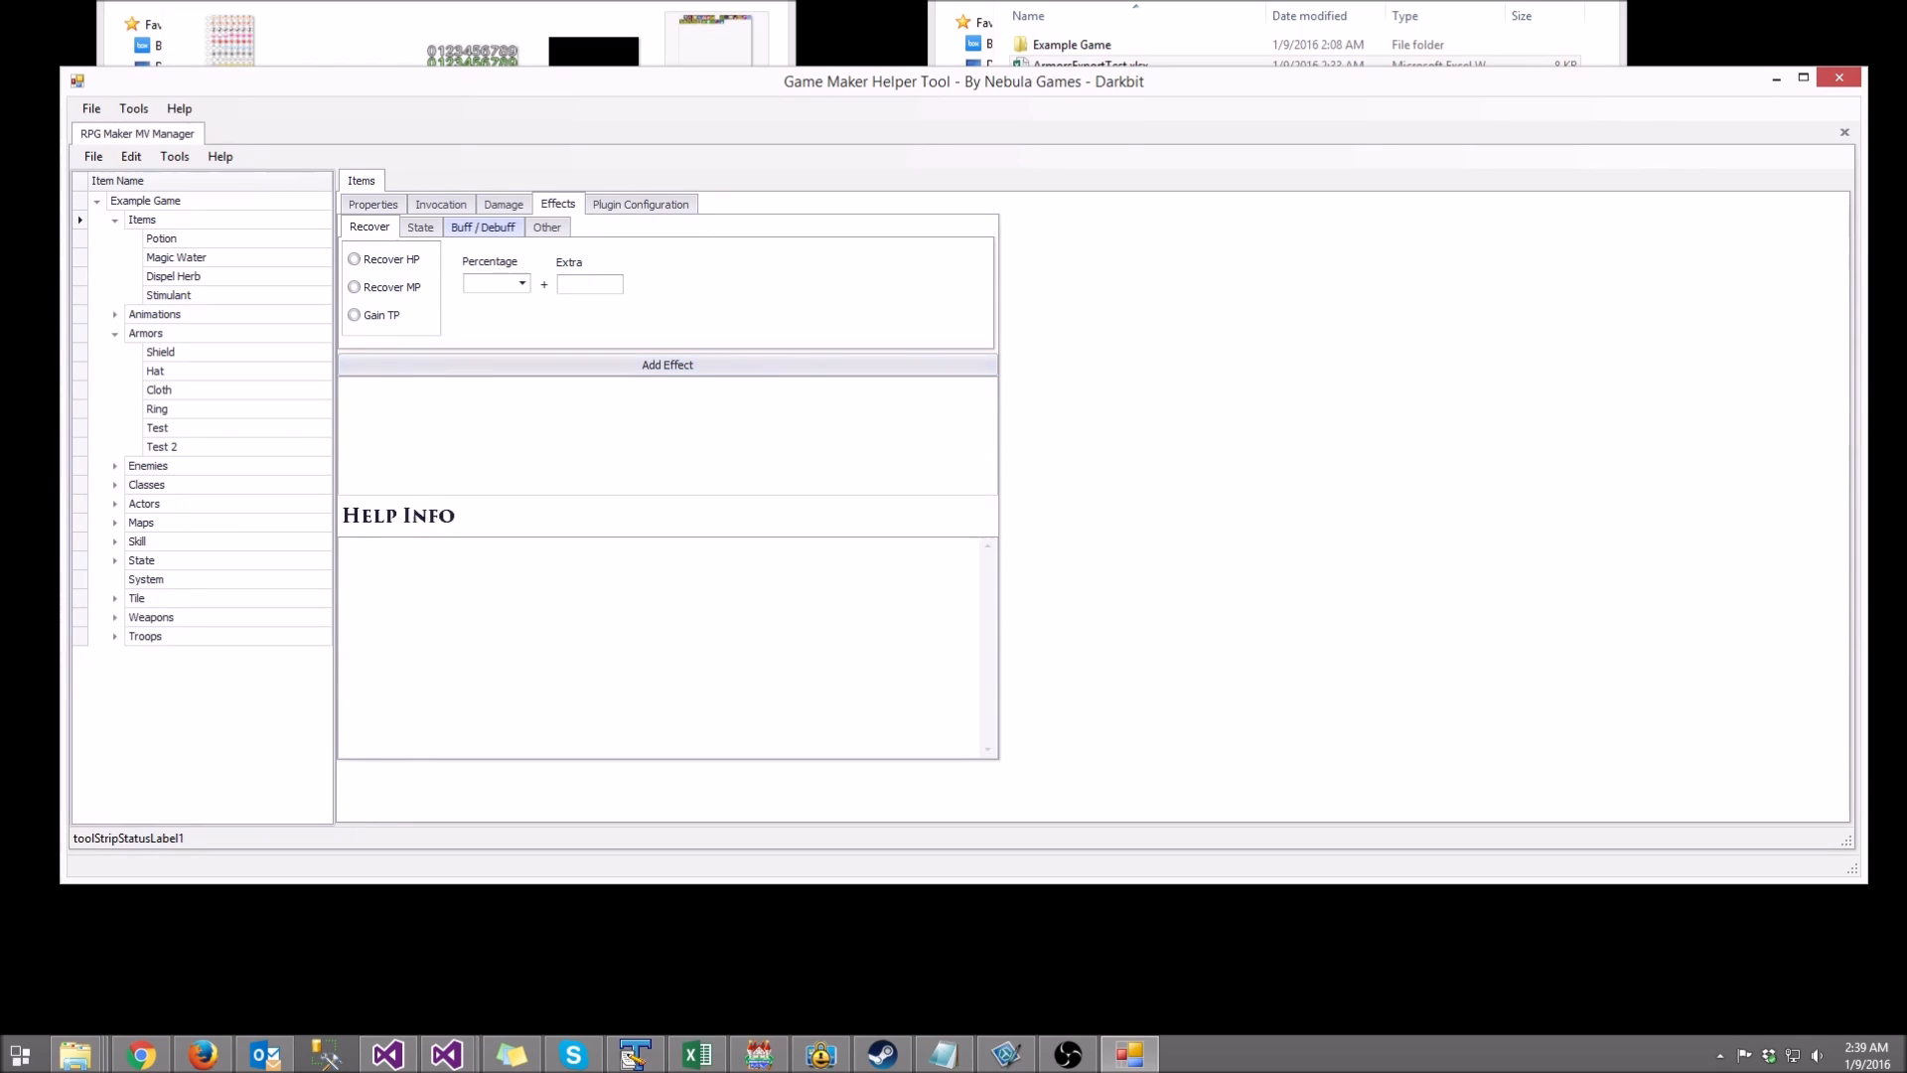
{"action": "left_click", "coordinate": [483, 227]}
{"action": "left_click", "coordinate": [420, 227]}
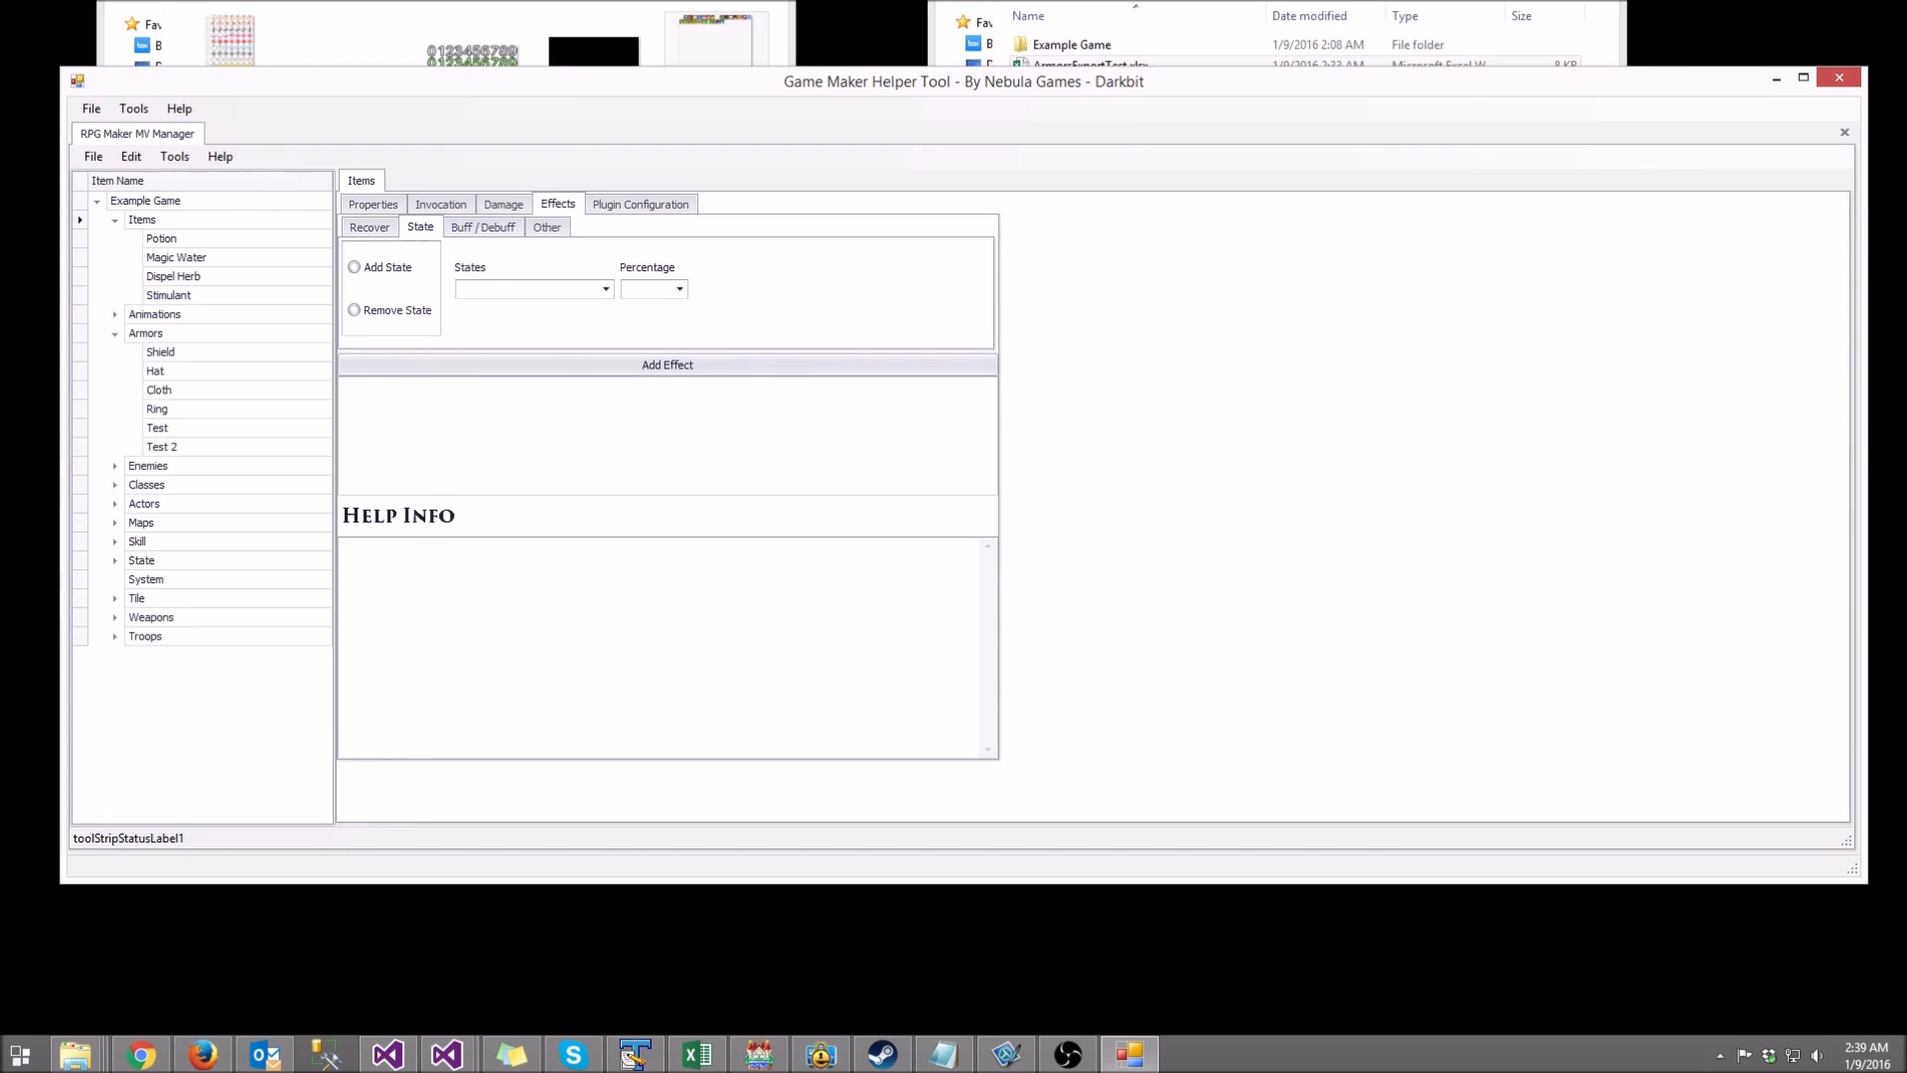
{"action": "left_click", "coordinate": [483, 228]}
{"action": "left_click", "coordinate": [374, 205]}
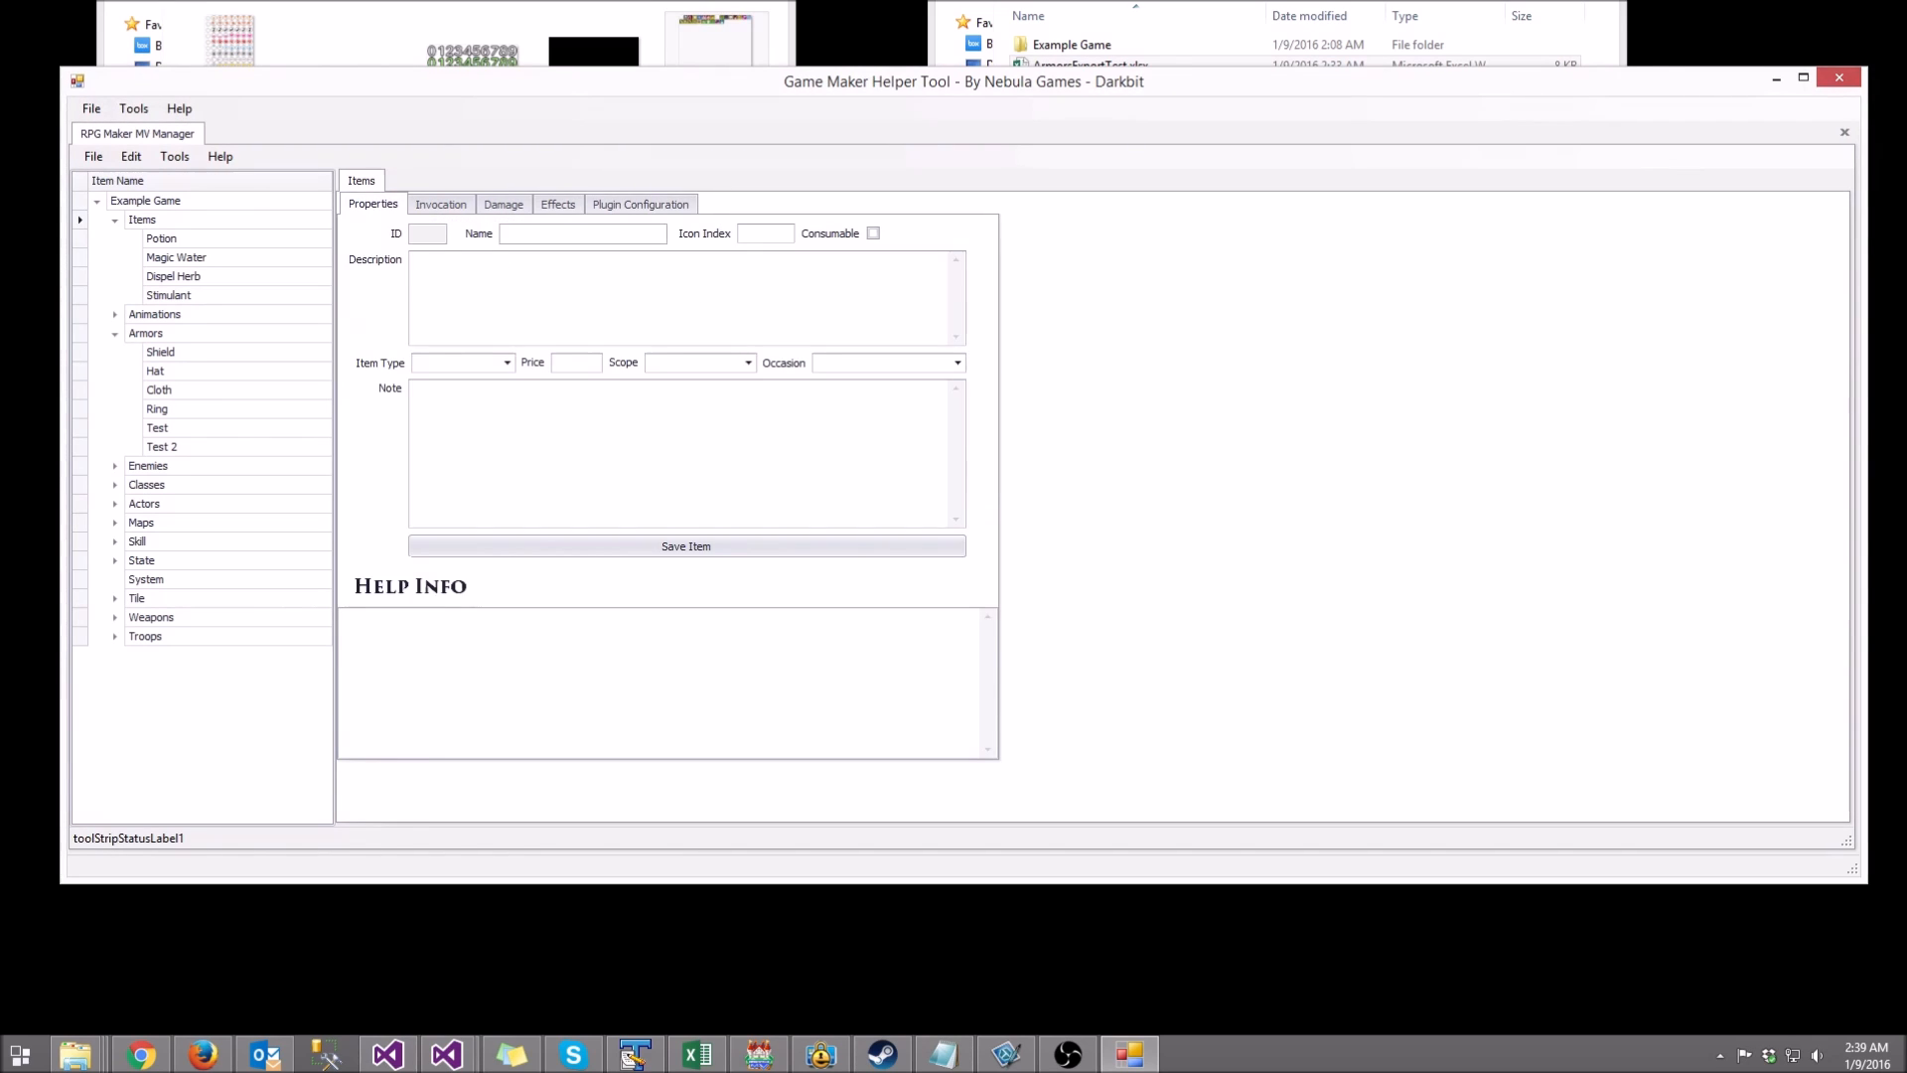
{"action": "left_click", "coordinate": [441, 204]}
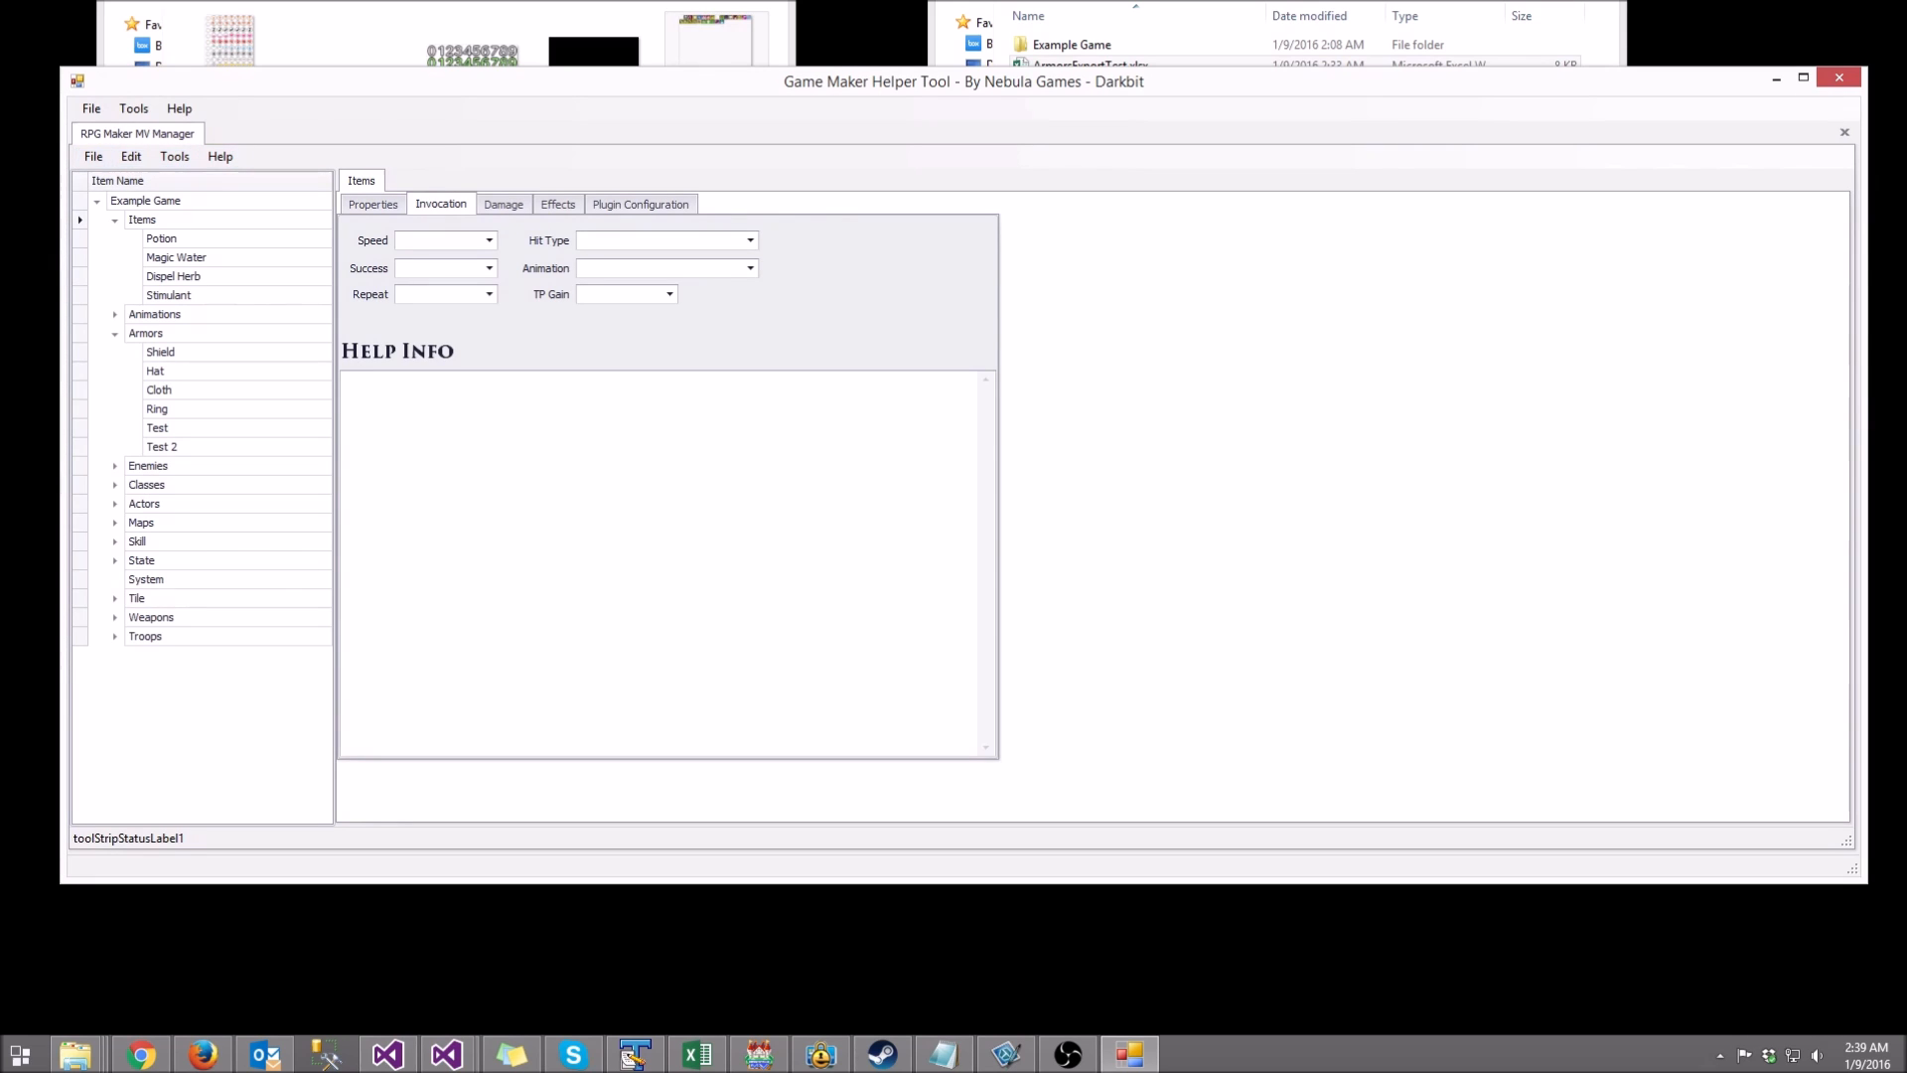
{"action": "left_click", "coordinate": [135, 108]}
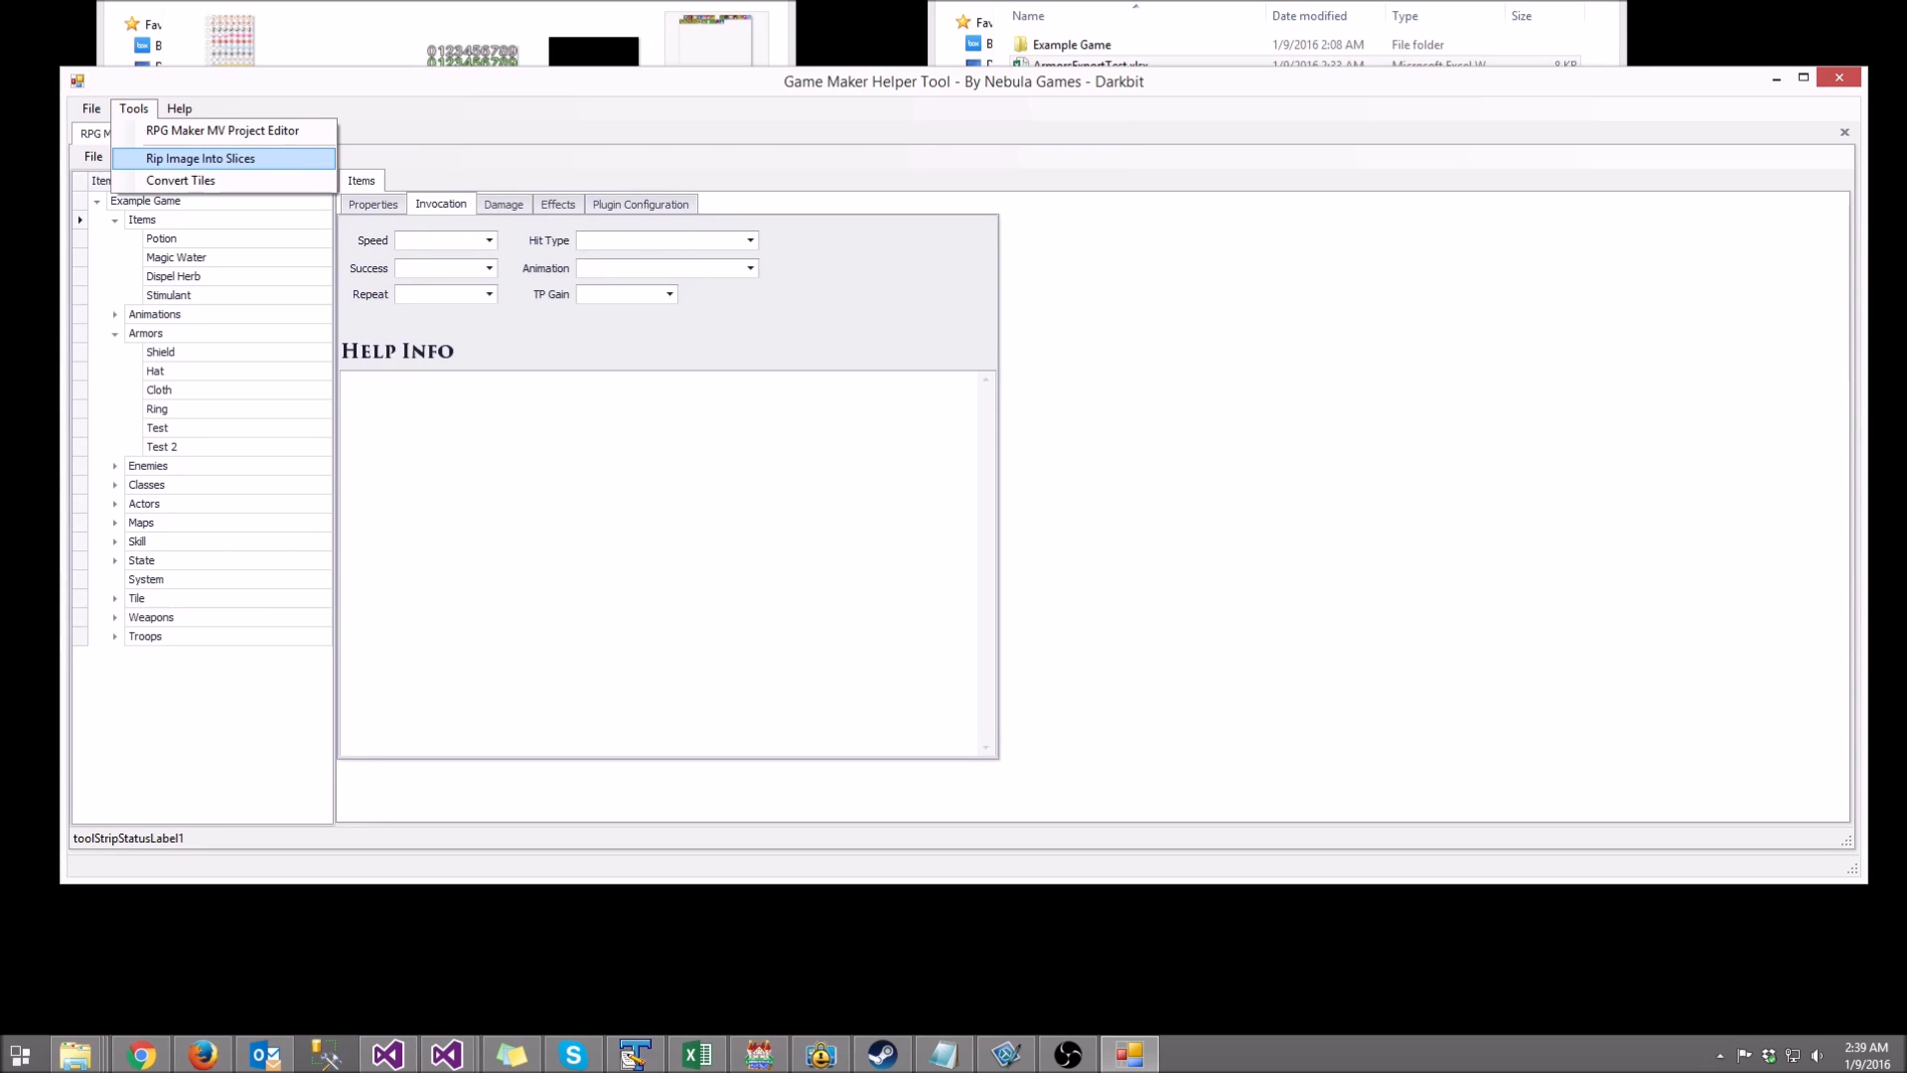
Step: Launch Rip Image Into Slices to show the Map Slice Maker, set to 1200×1200 slices output to C:\Temp\
{"action": "left_click", "coordinate": [200, 158]}
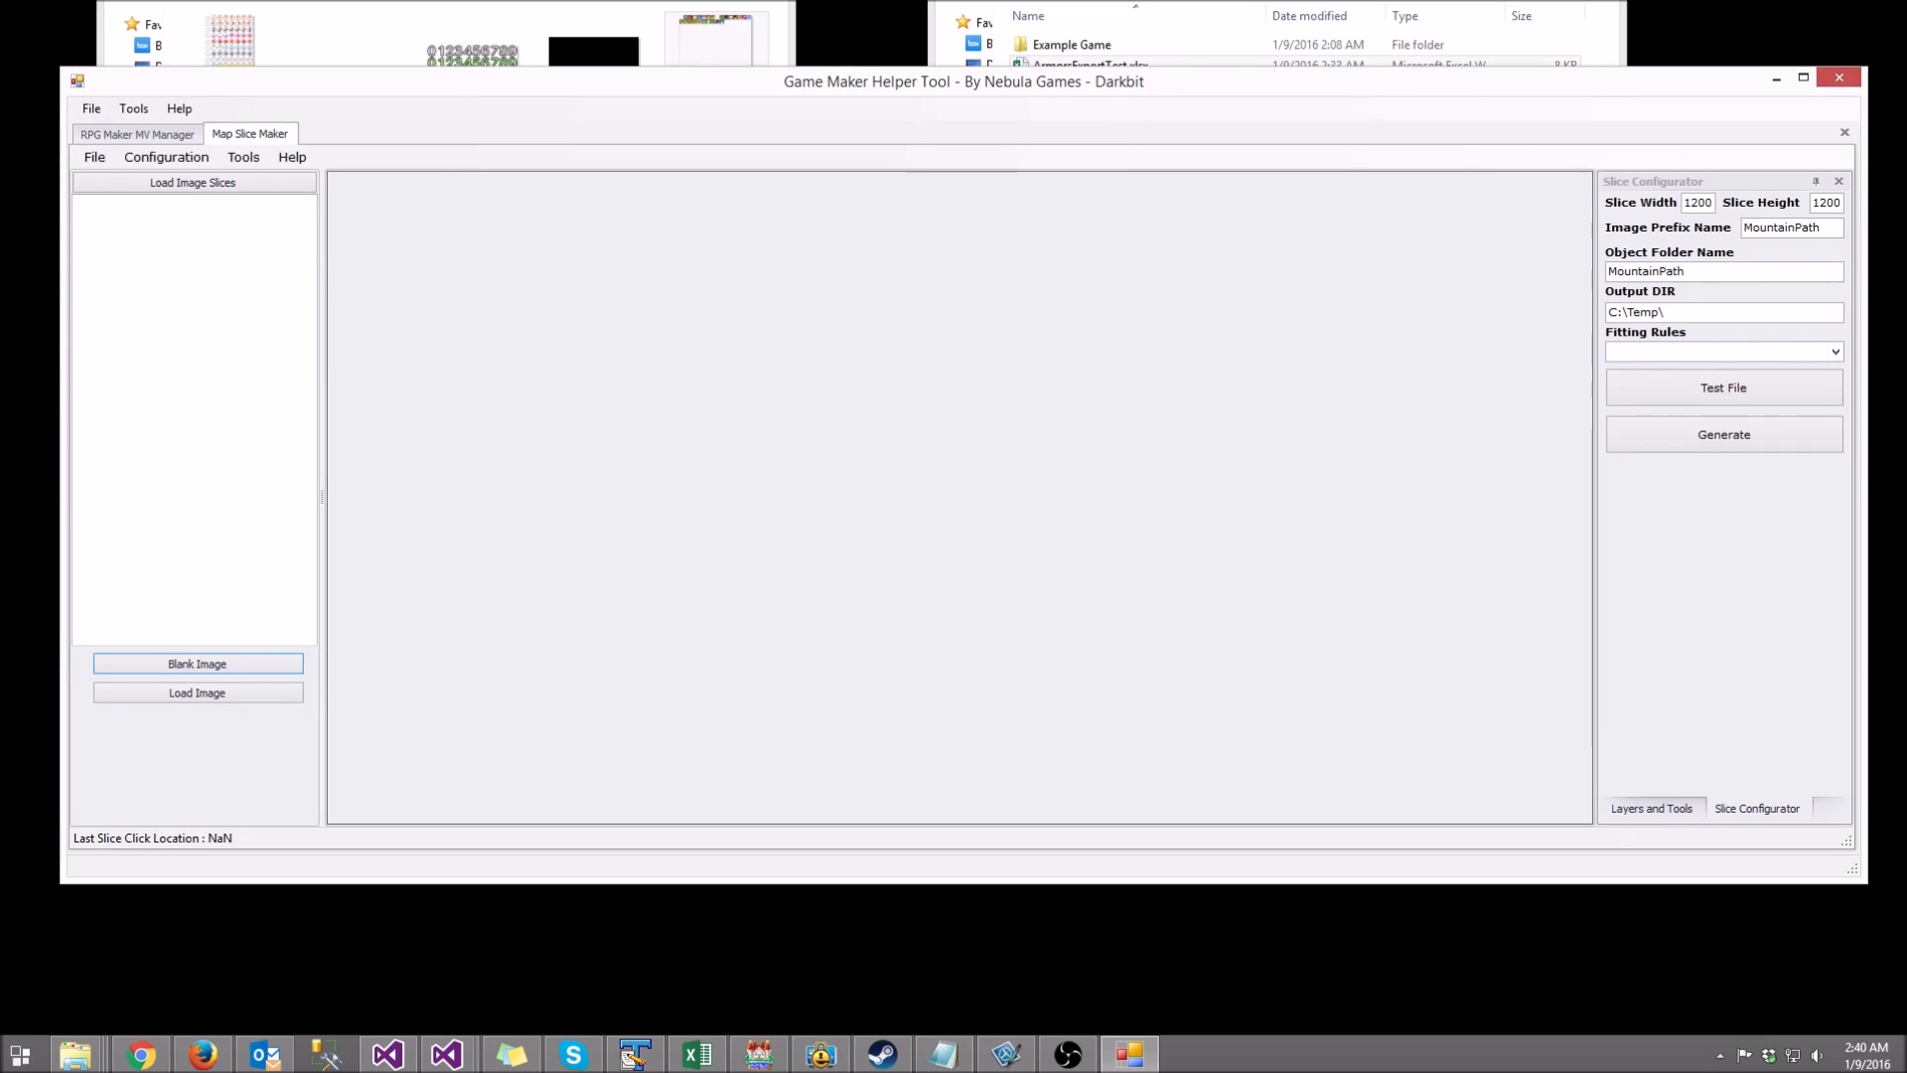
{"action": "left_click", "coordinate": [193, 182]}
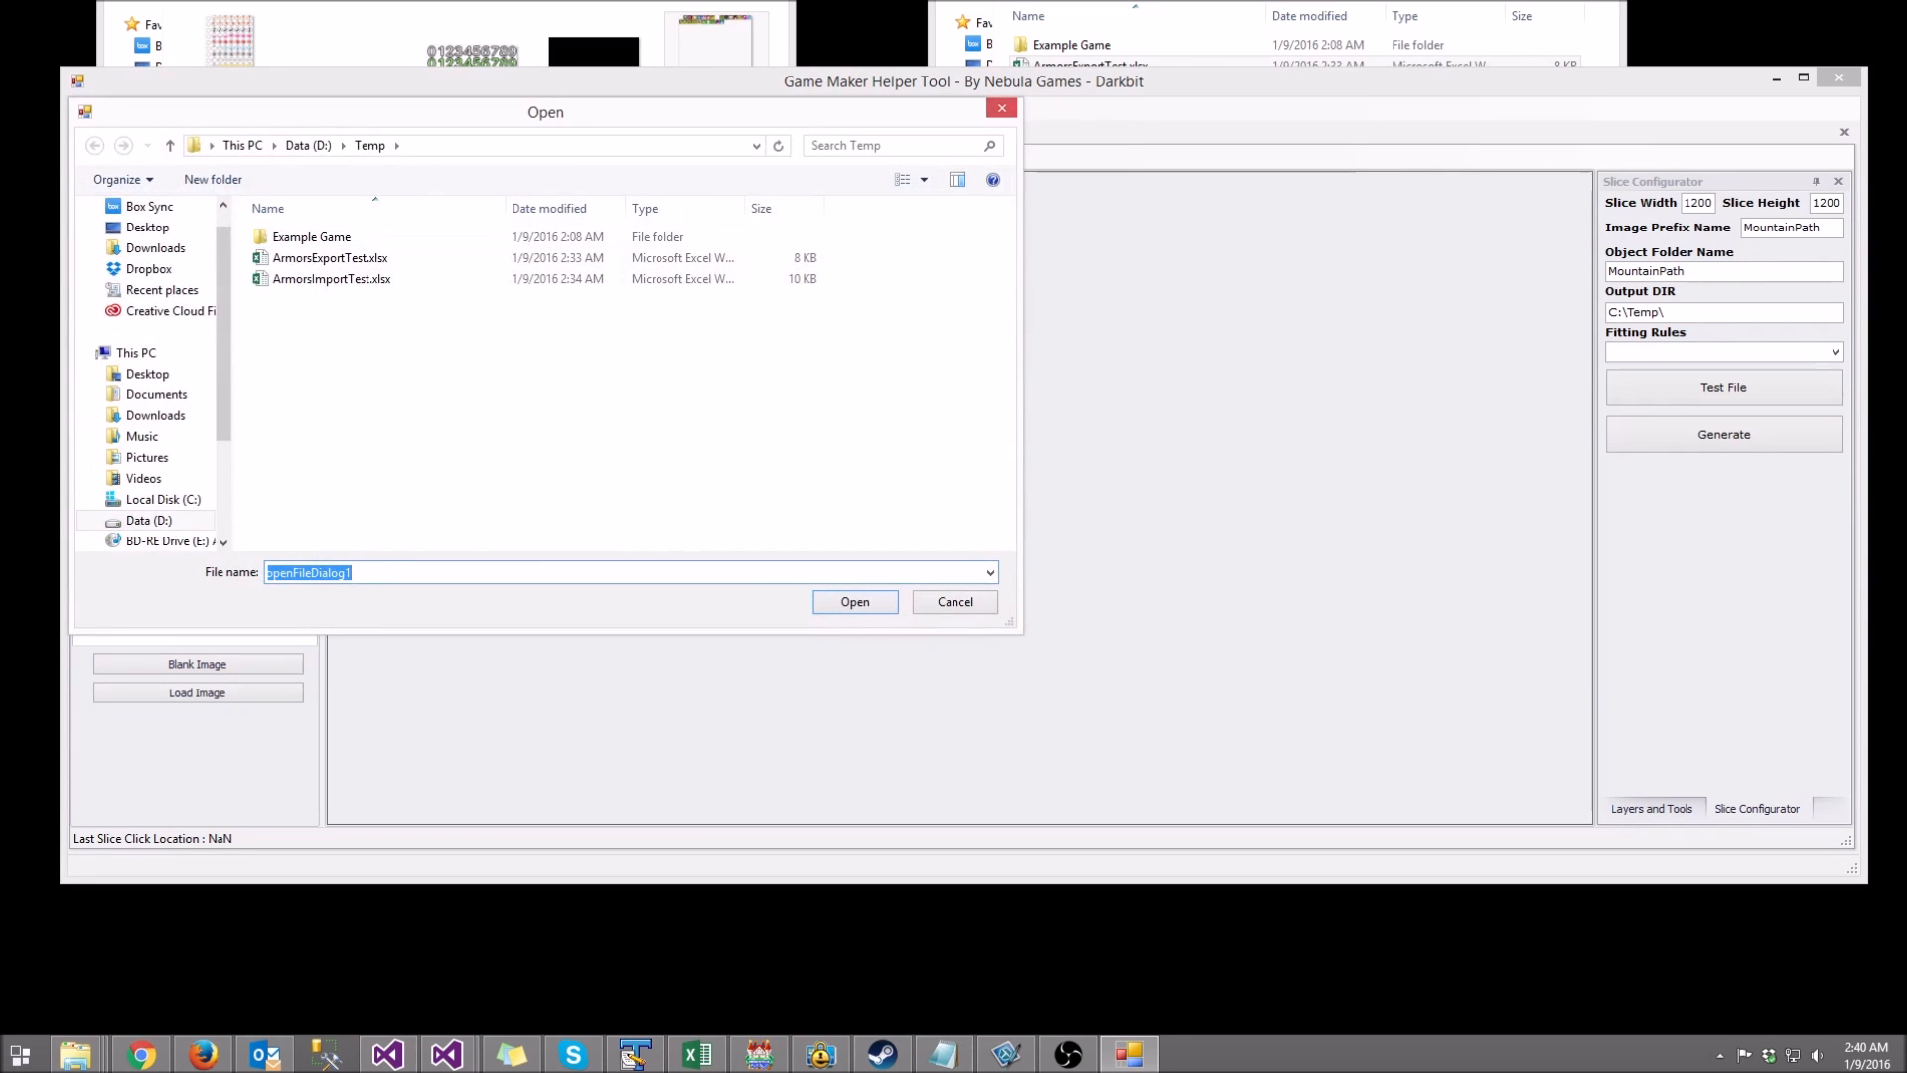
{"action": "key", "text": "Escape"}
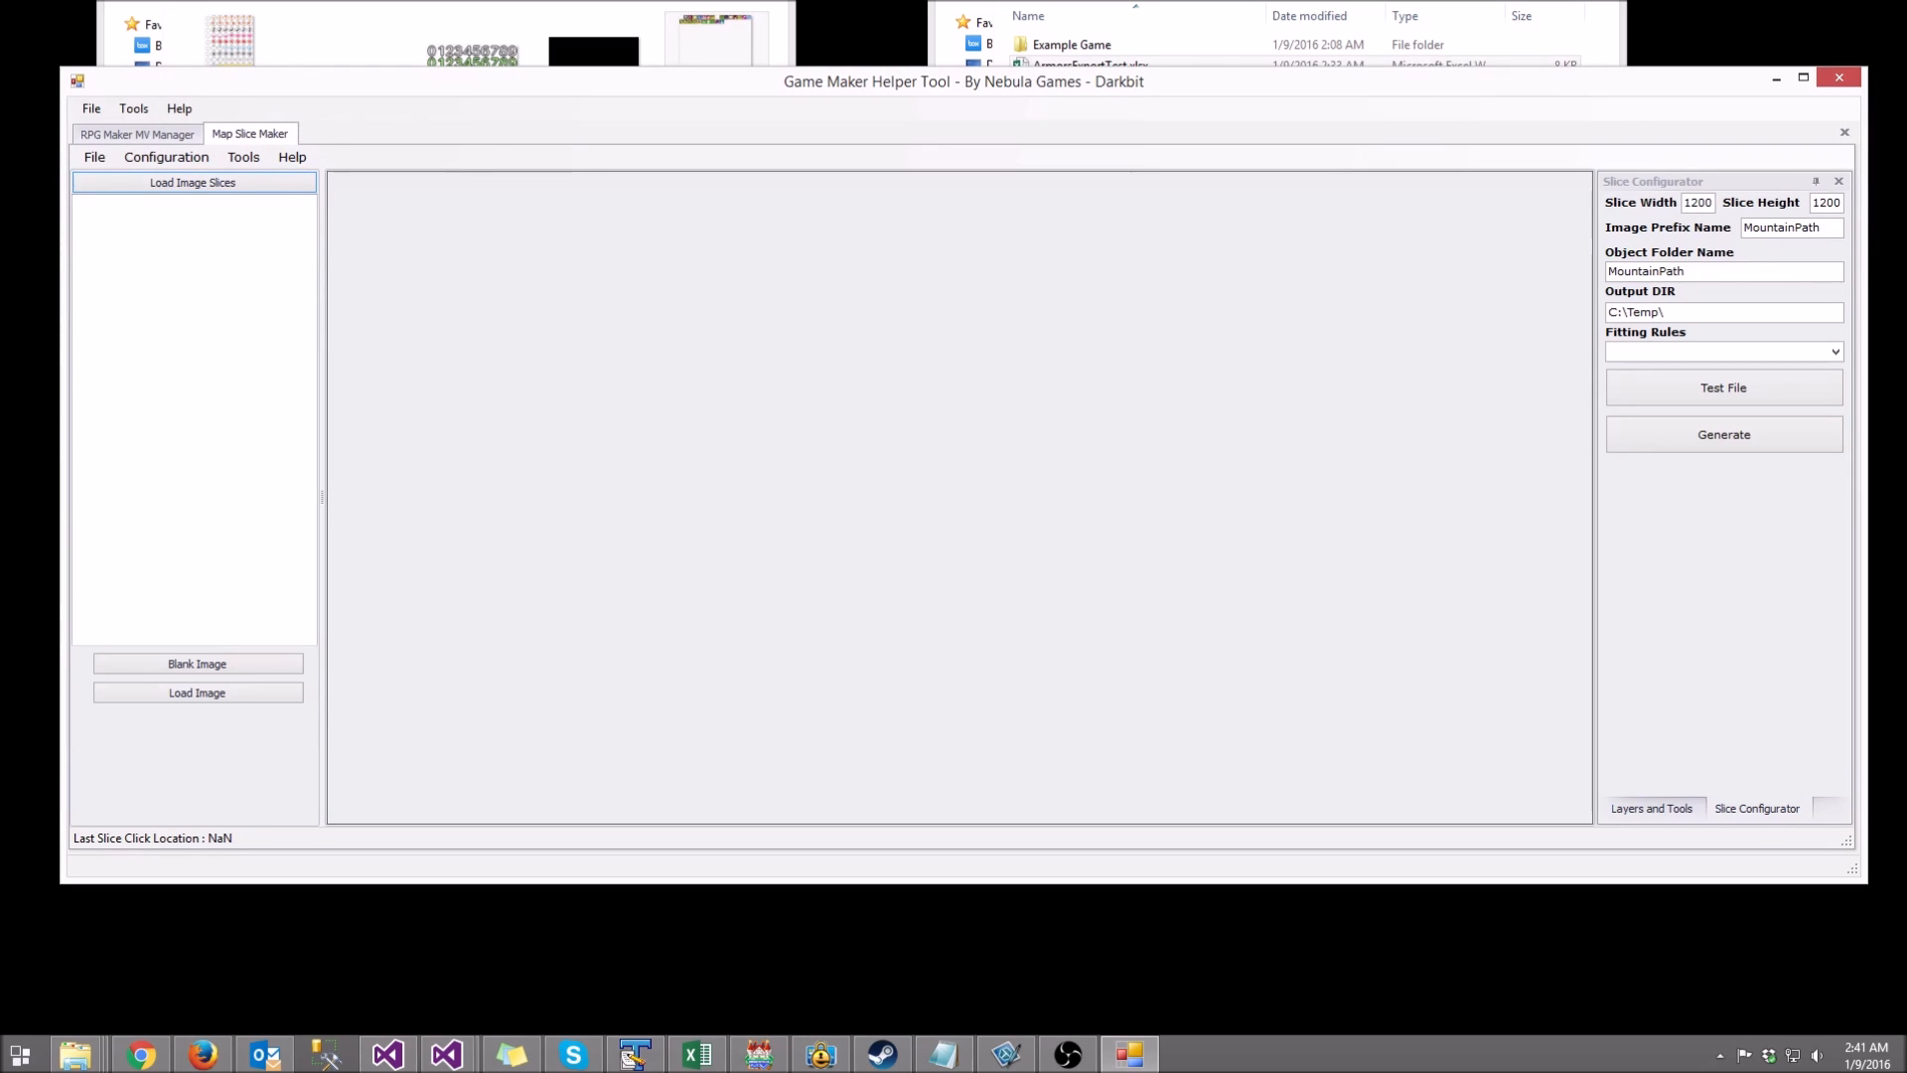
{"action": "left_click", "coordinate": [166, 157]}
{"action": "left_click", "coordinate": [176, 177]}
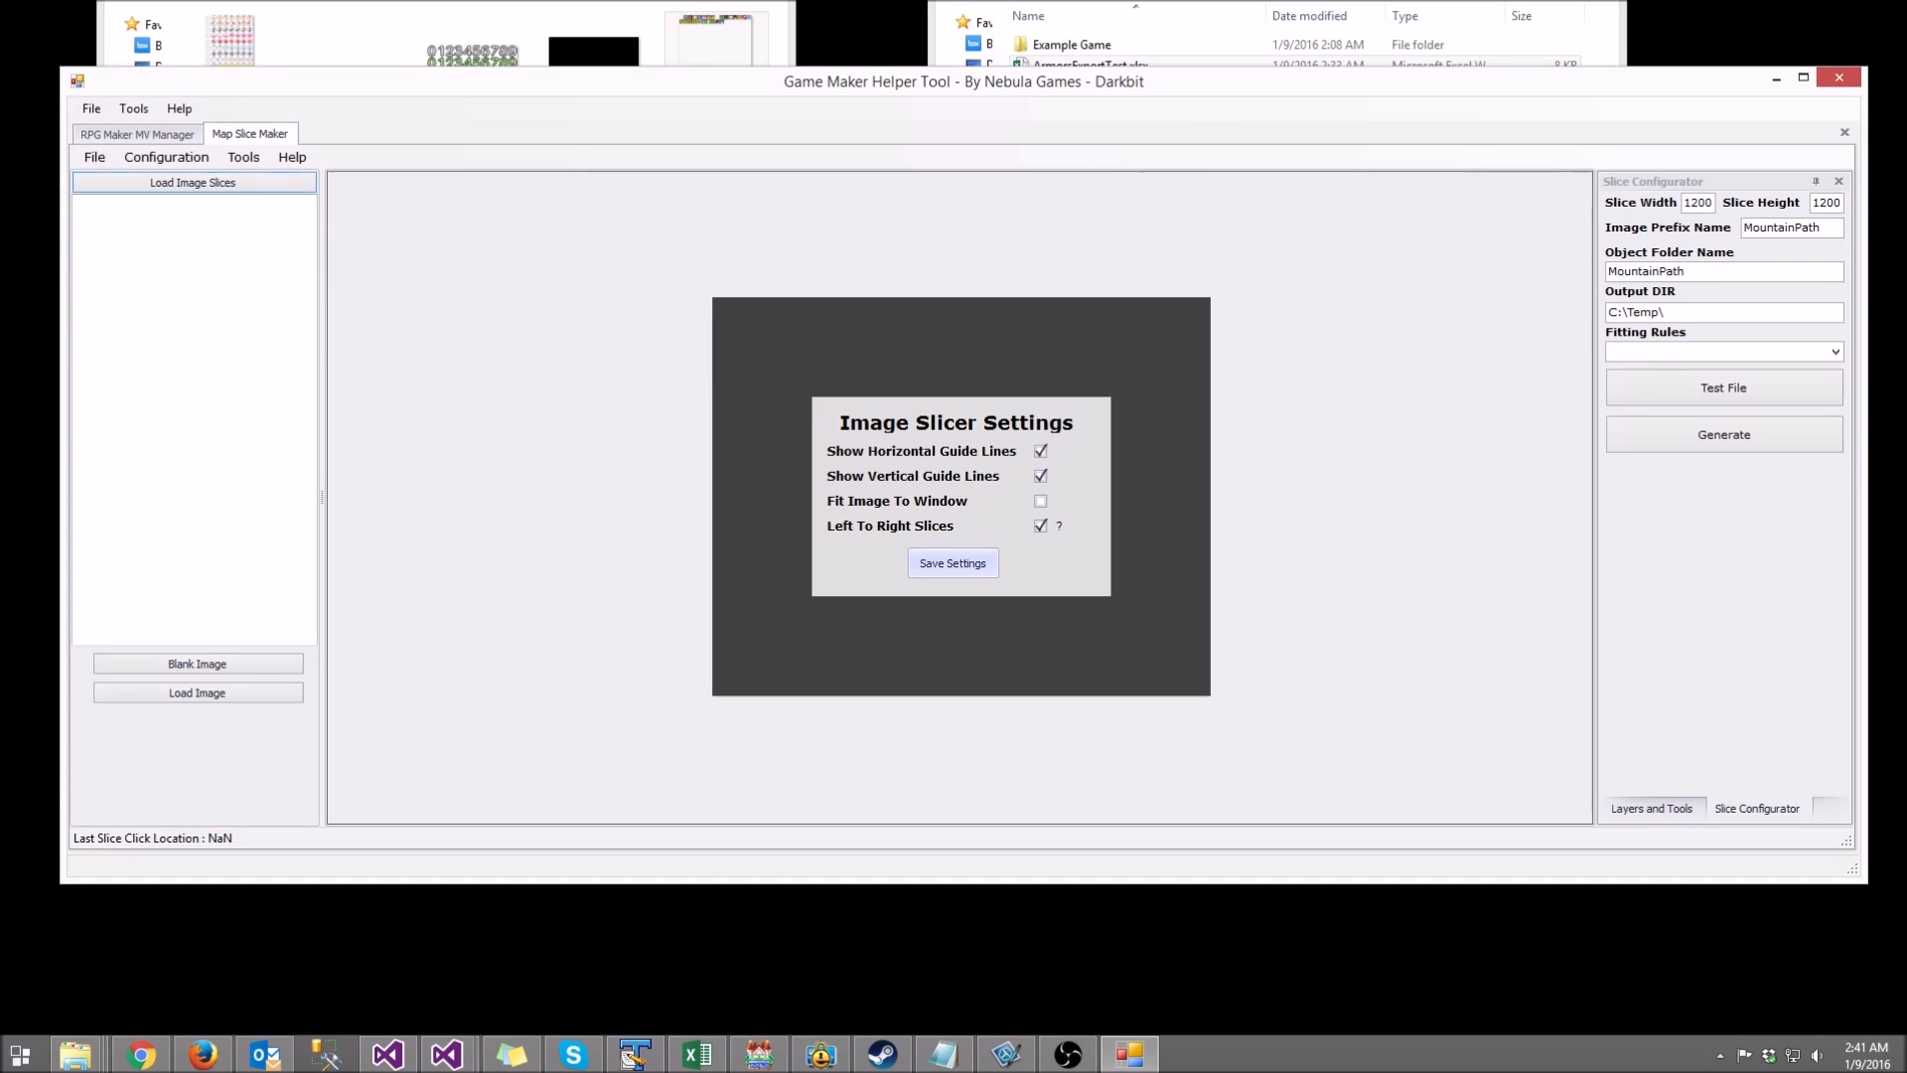
{"action": "key", "text": "Return"}
{"action": "left_click", "coordinate": [243, 156]}
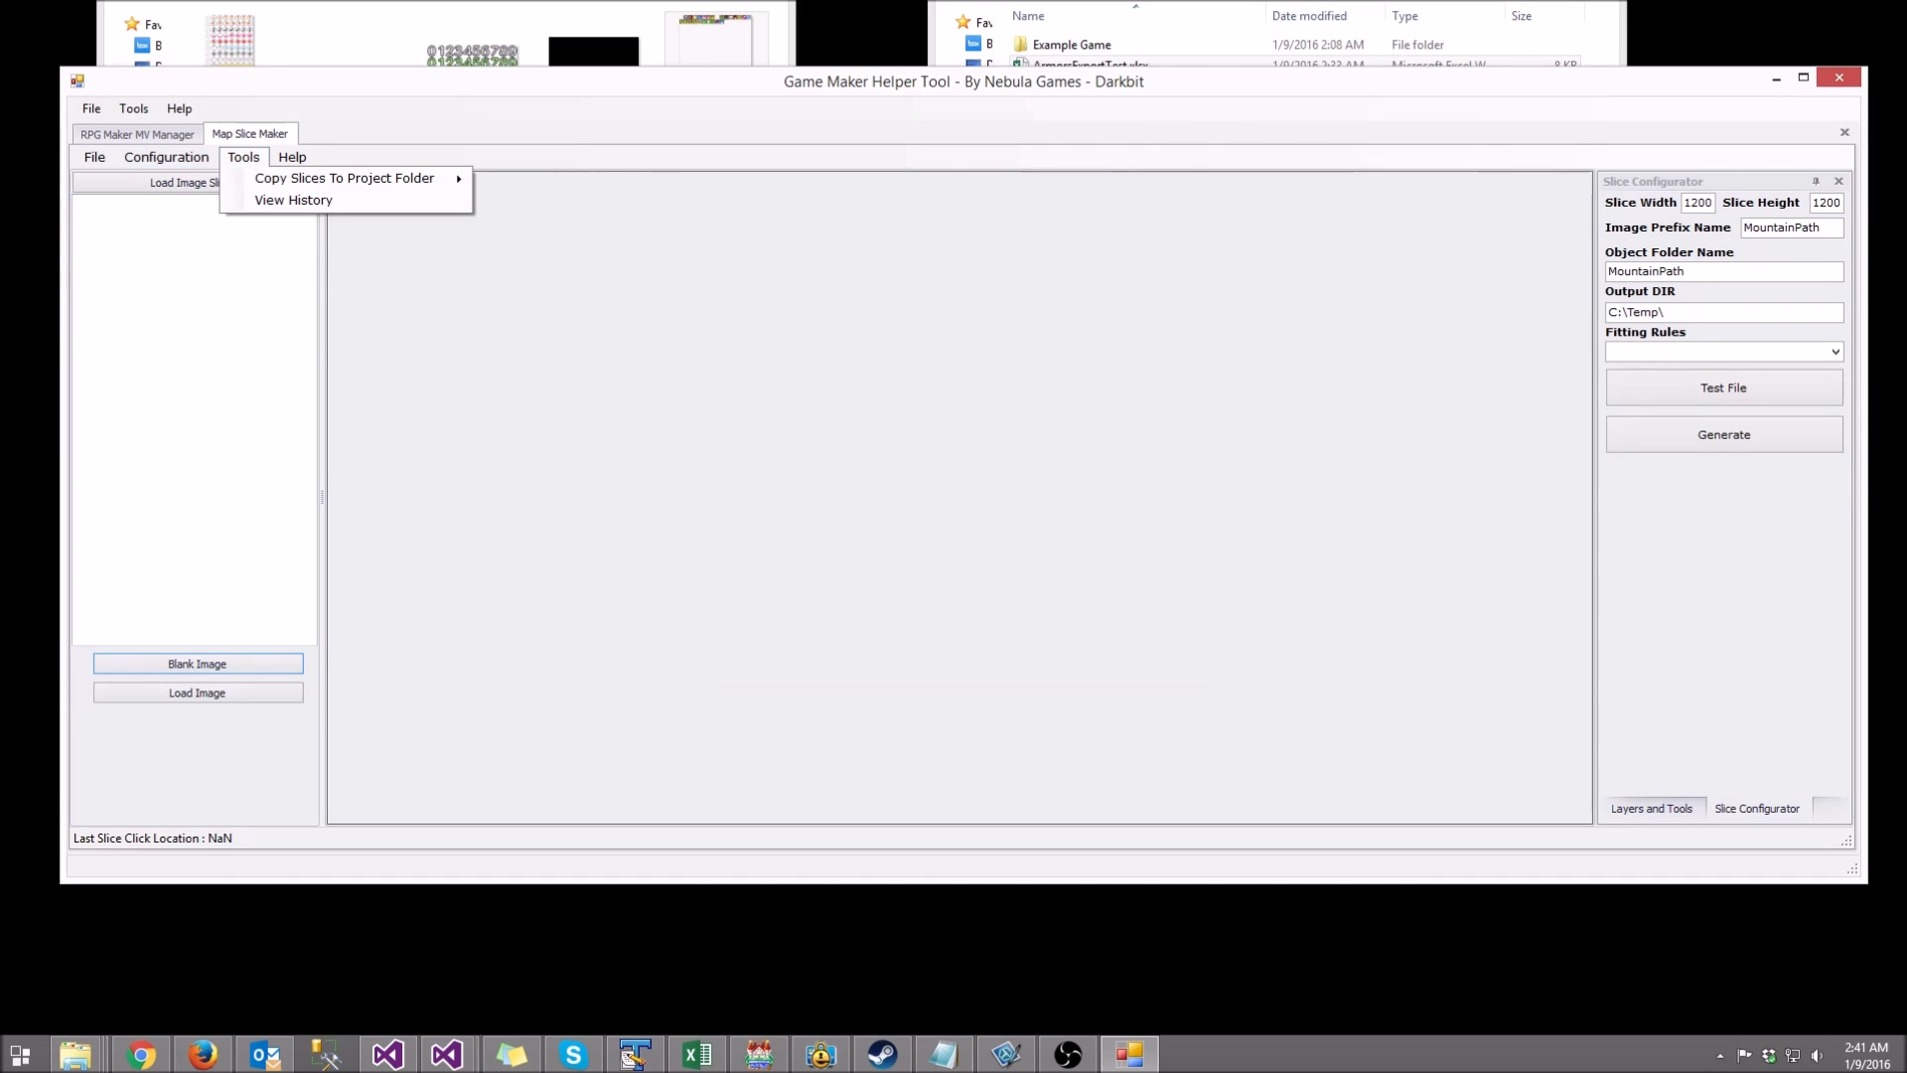
{"action": "mouse_move", "coordinate": [167, 156]}
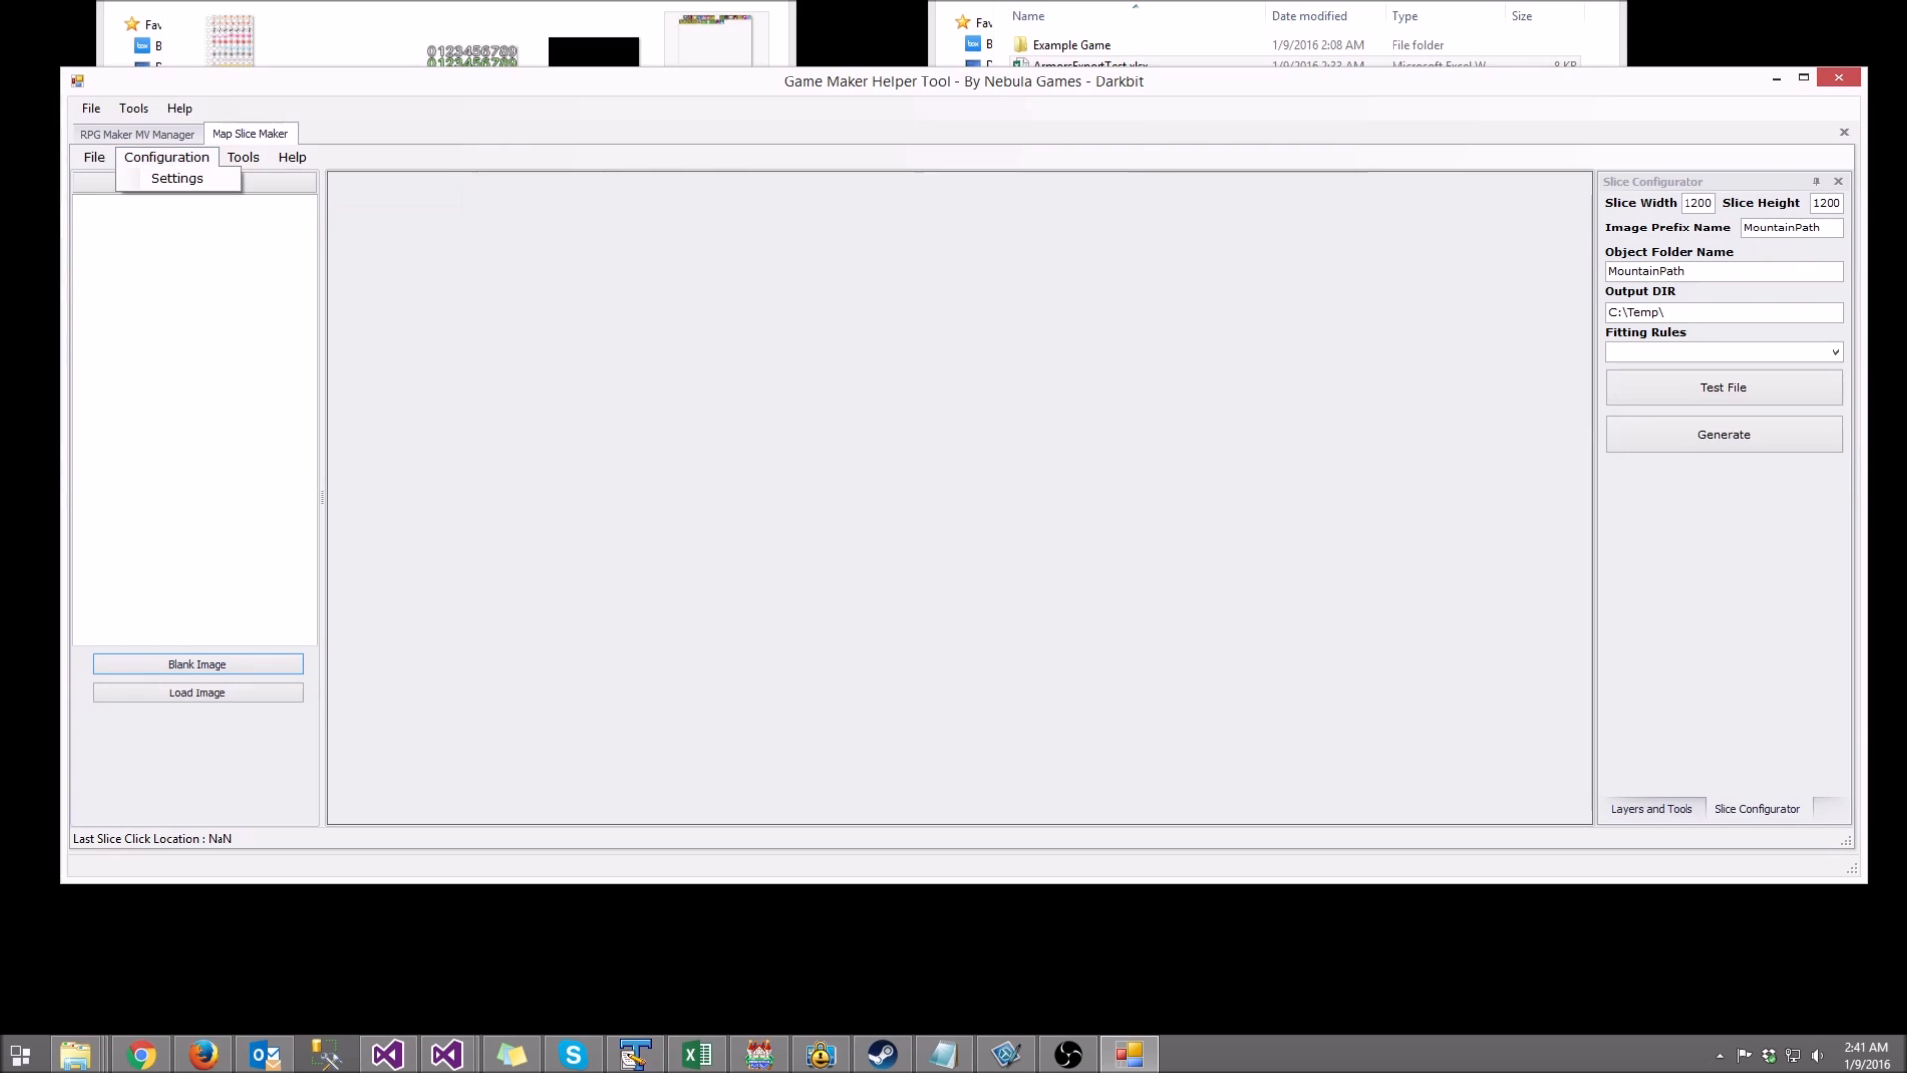
{"action": "mouse_move", "coordinate": [292, 157]}
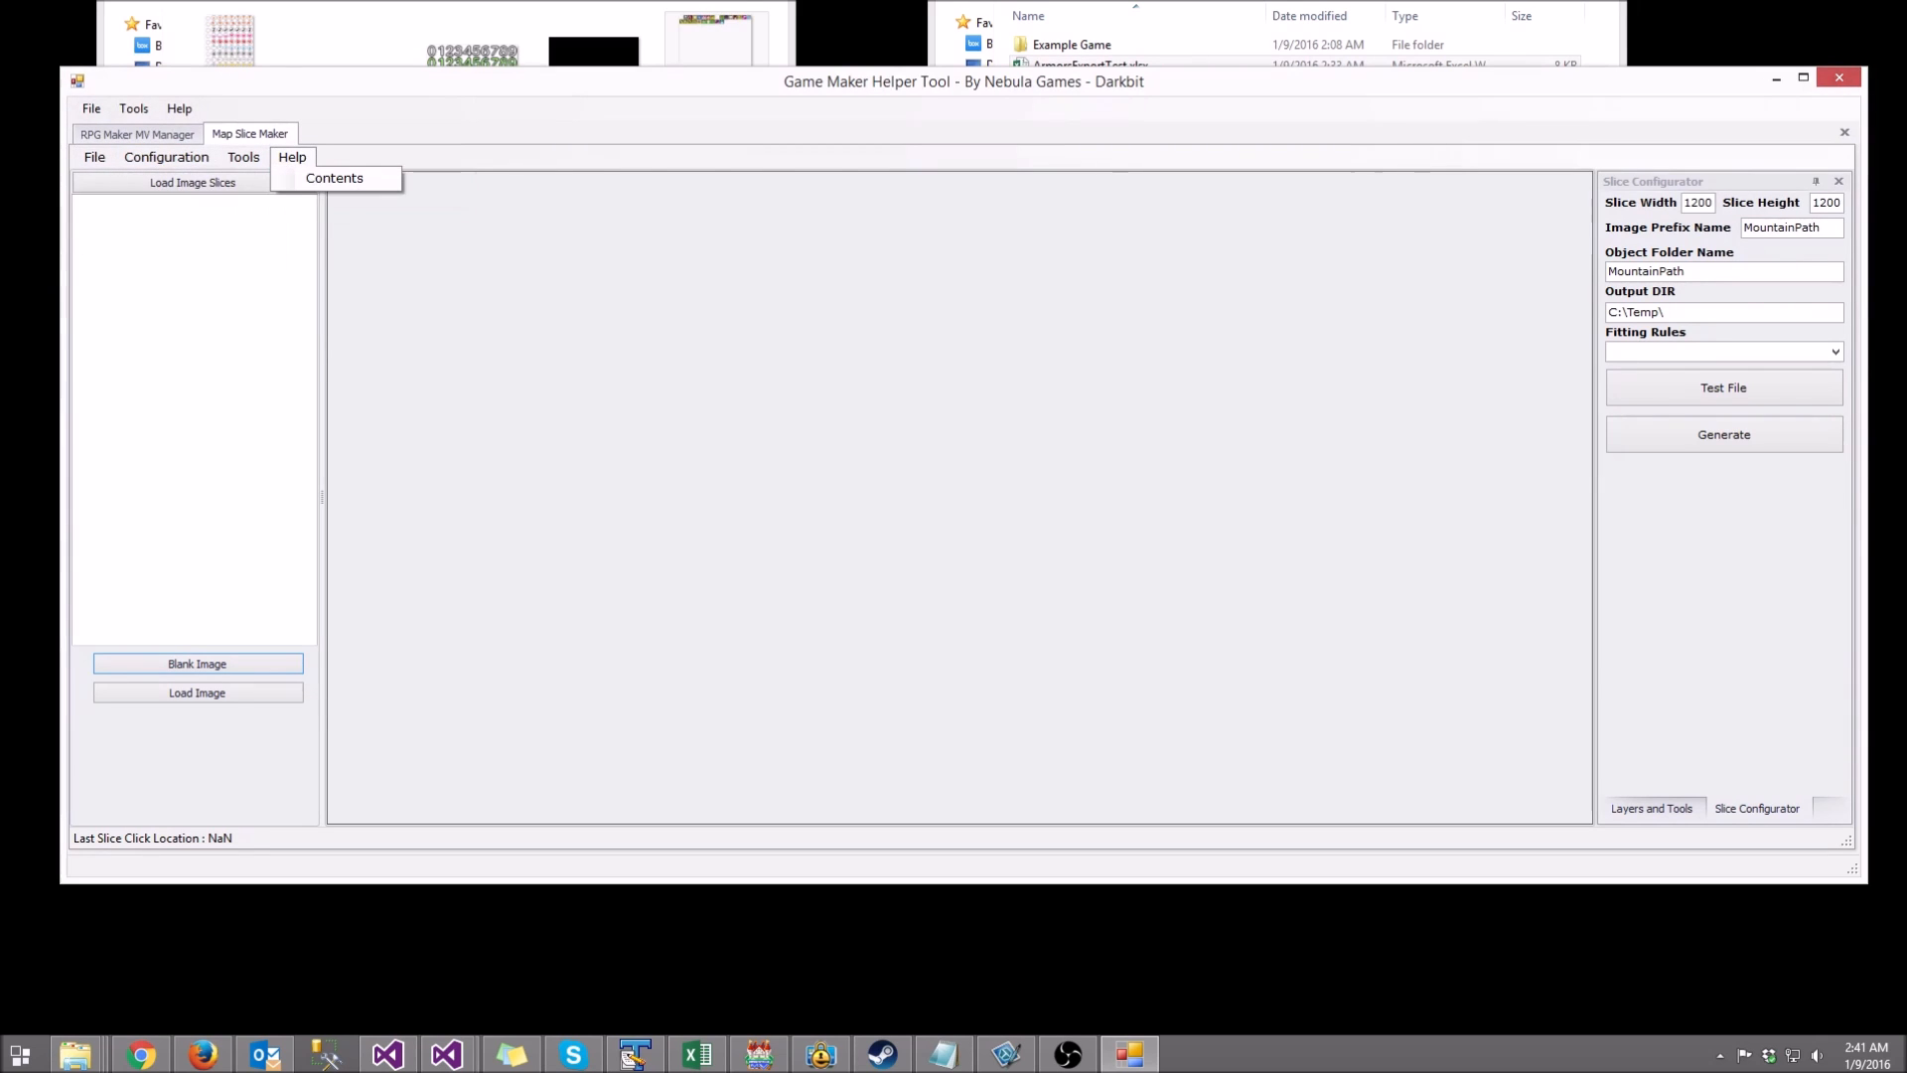
{"action": "key", "text": "Escape"}
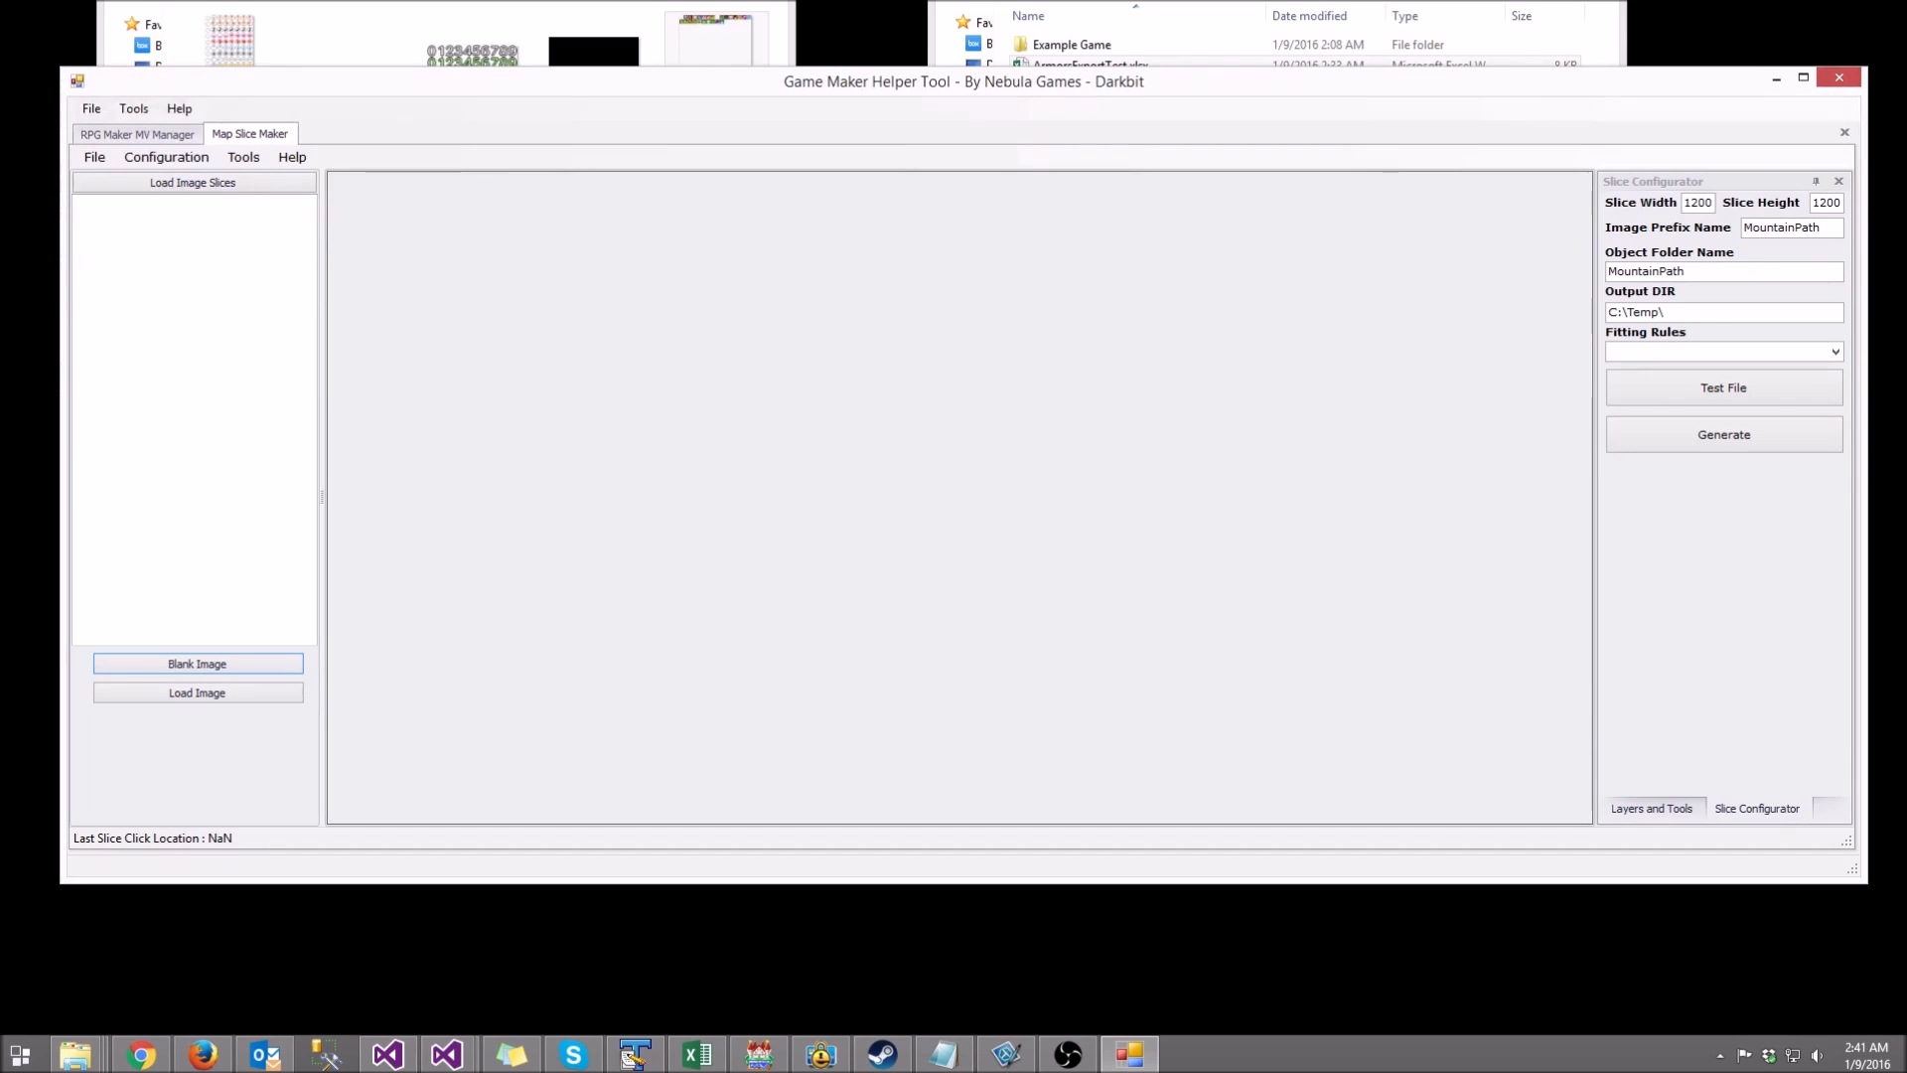
Step: Navigate File Explorer back to the project root folder and return to Game Maker Helper Tool
{"action": "left_click", "coordinate": [716, 41]}
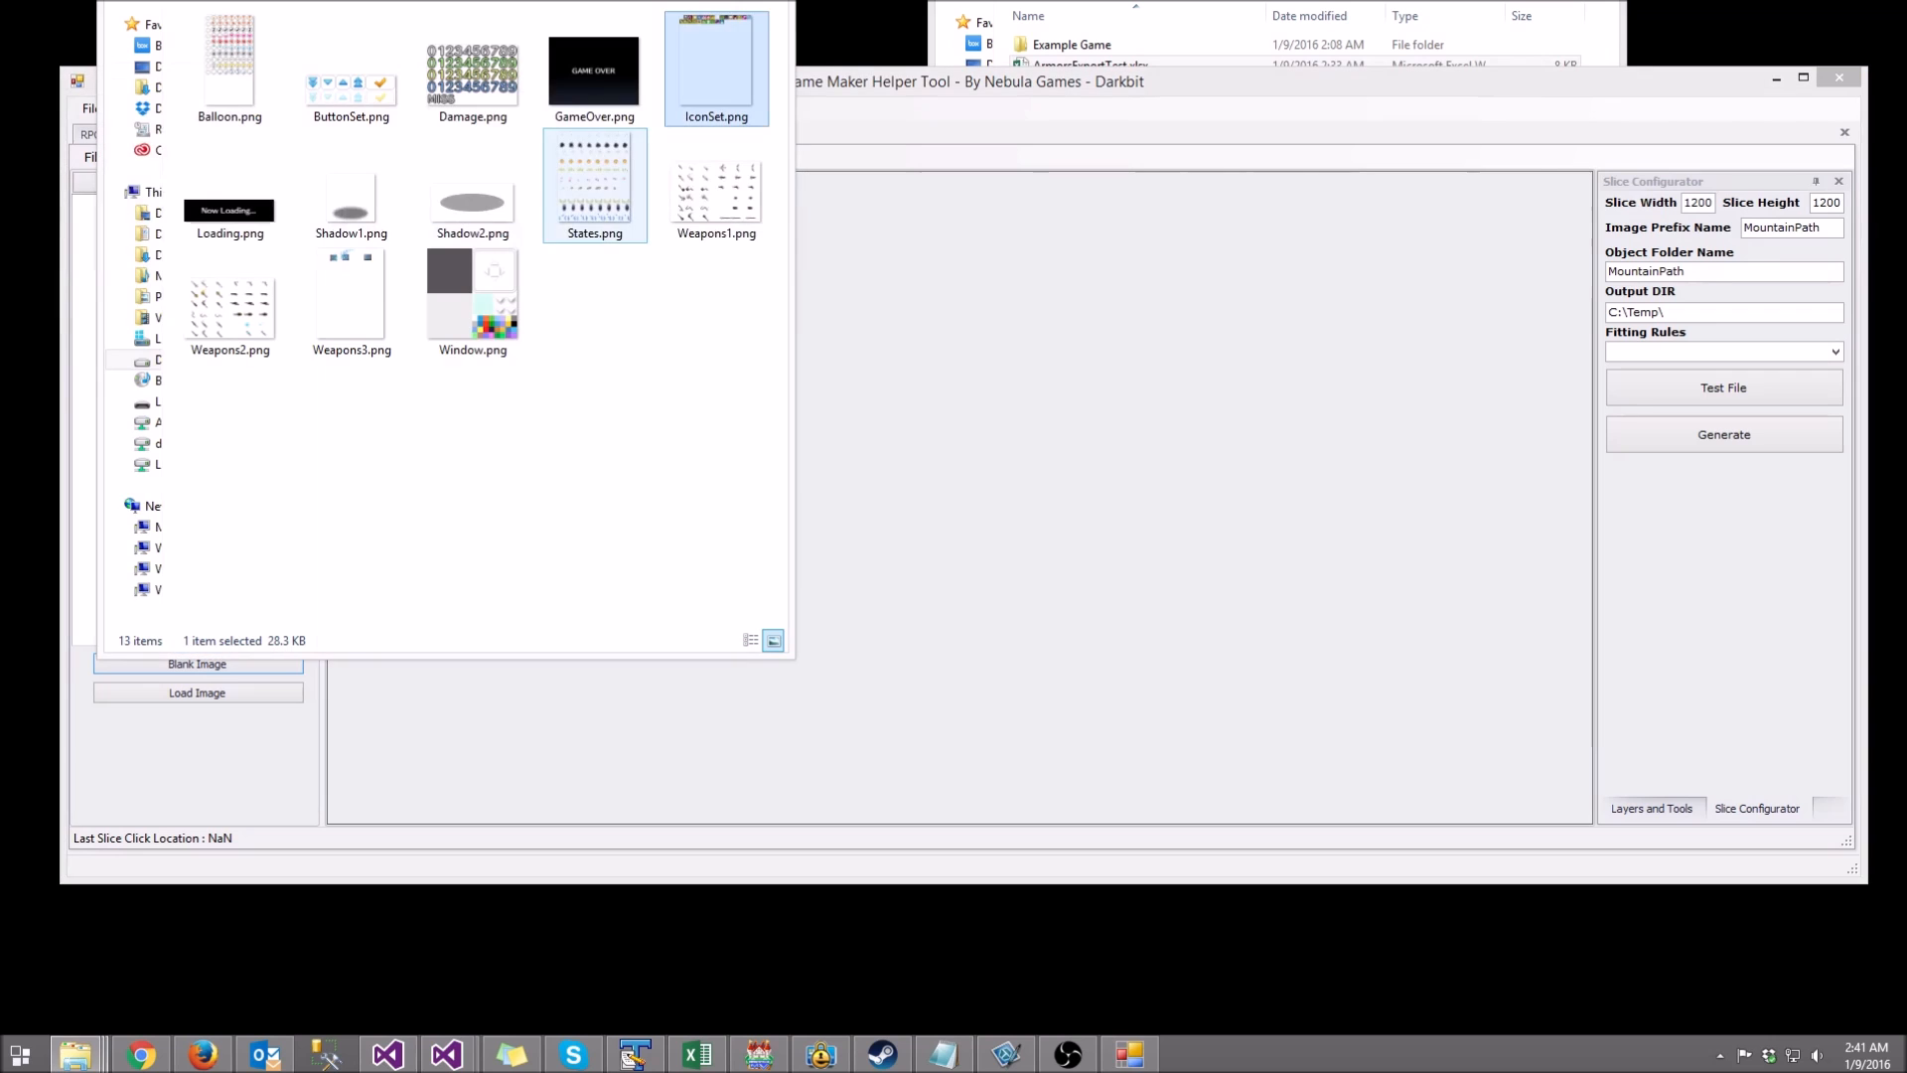
{"action": "key", "text": "alt+Left"}
{"action": "key", "text": "alt+Left"}
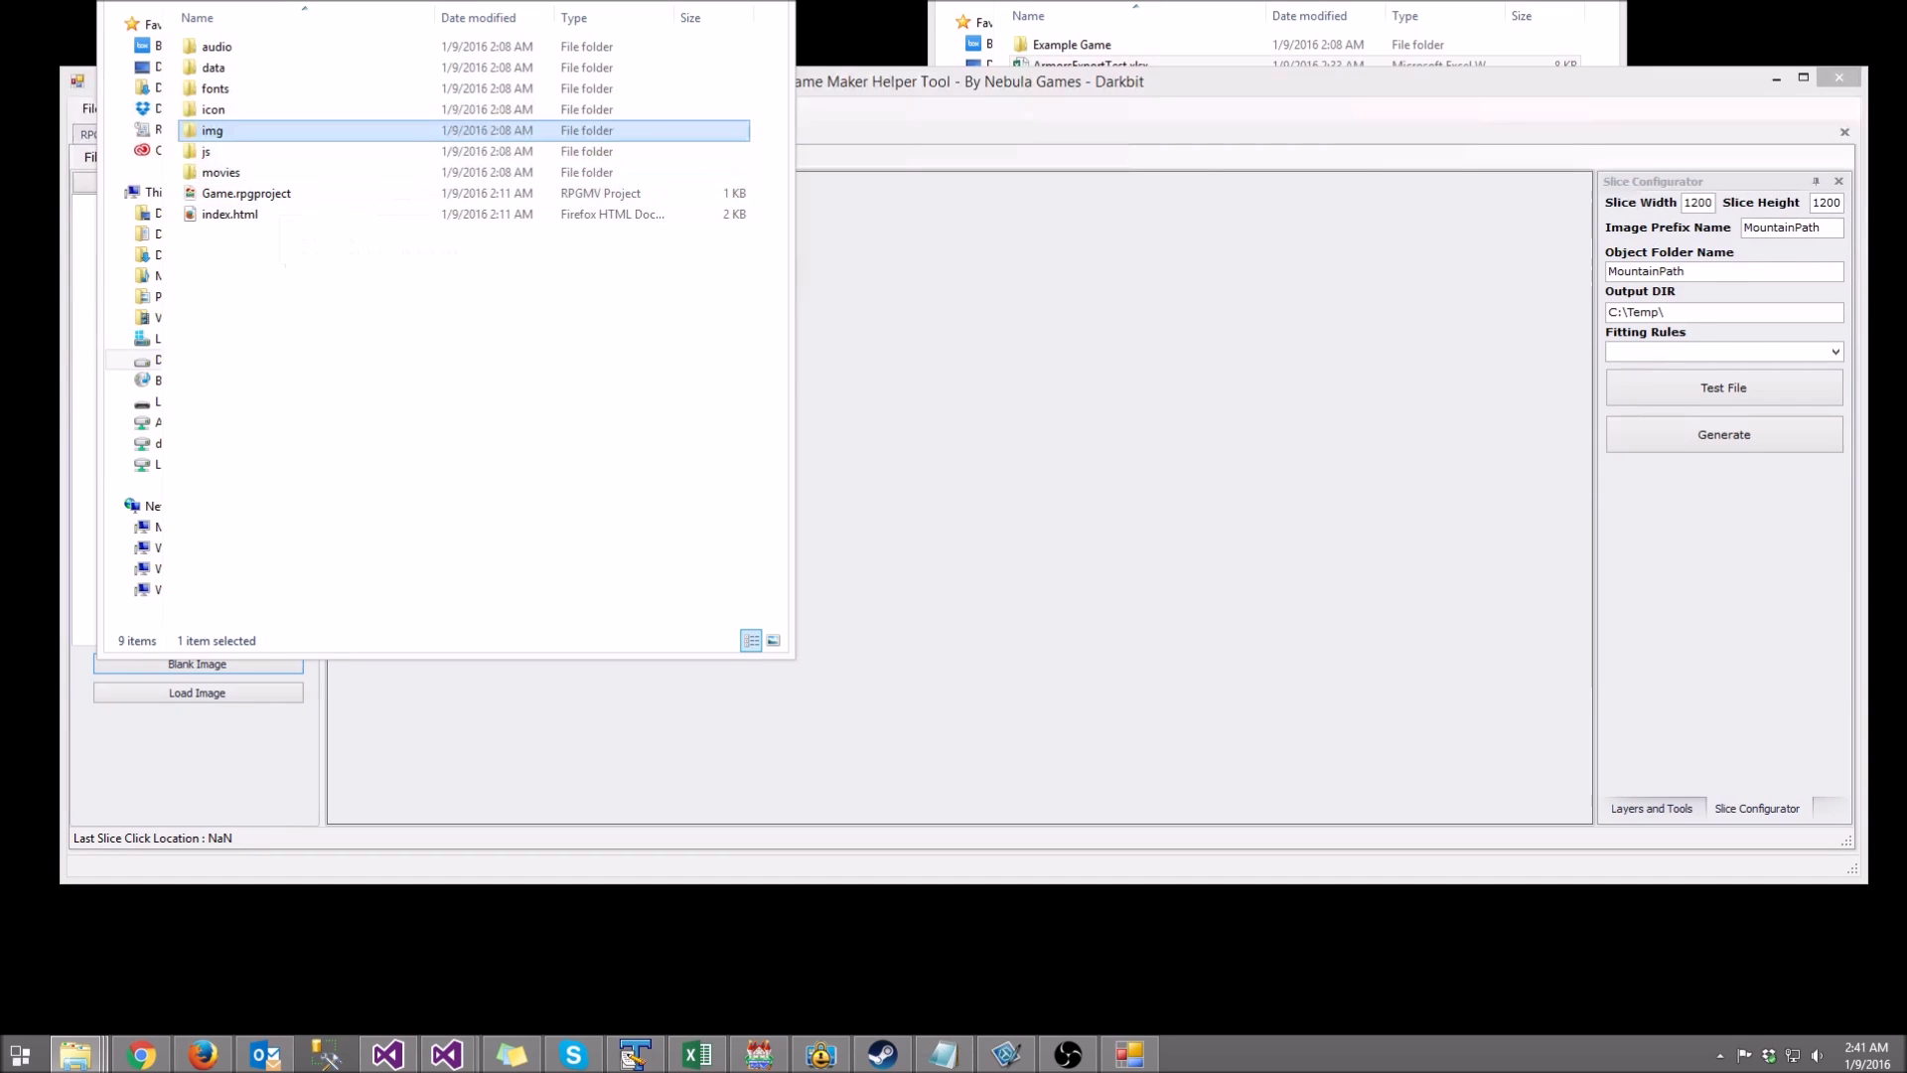
{"action": "key", "text": "alt+Tab"}
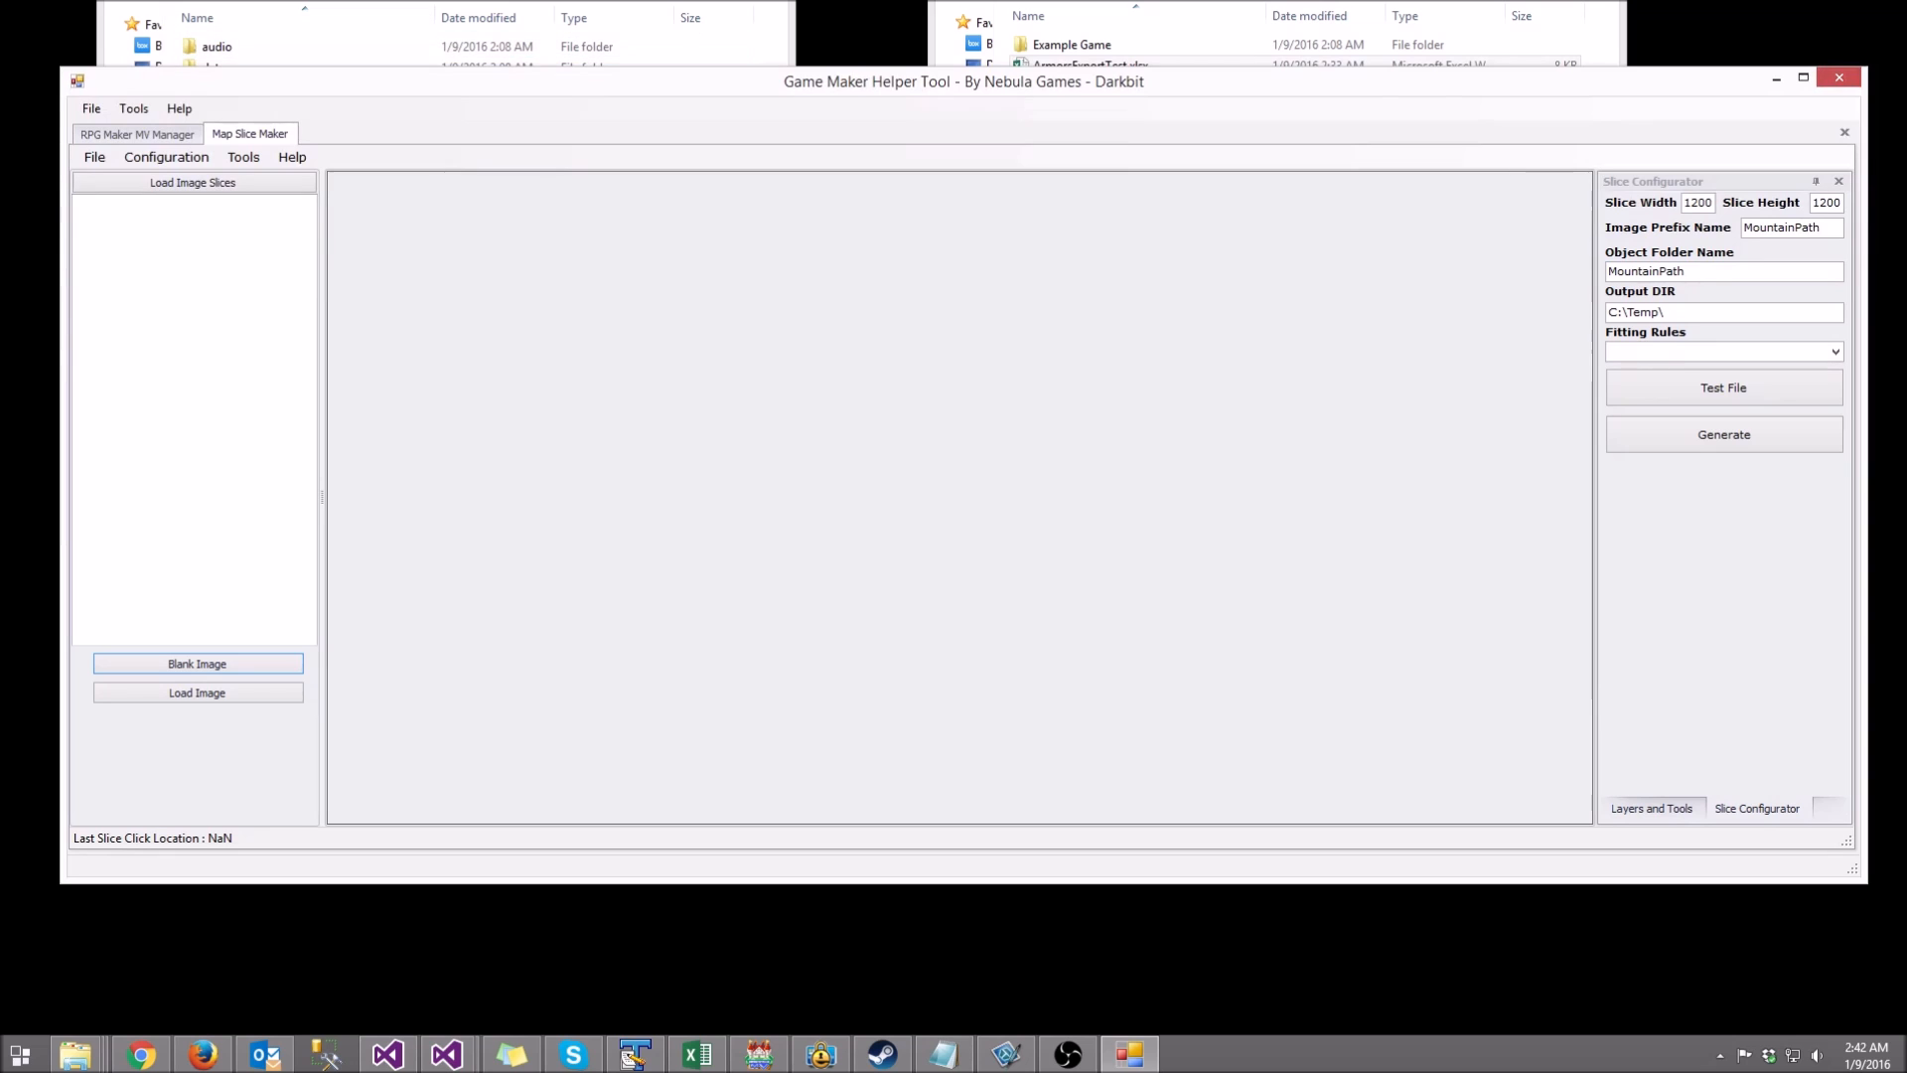
Step: Type the contact's e-mail address on the first line of TextPad's Document3
{"action": "key", "text": "alt+Tab"}
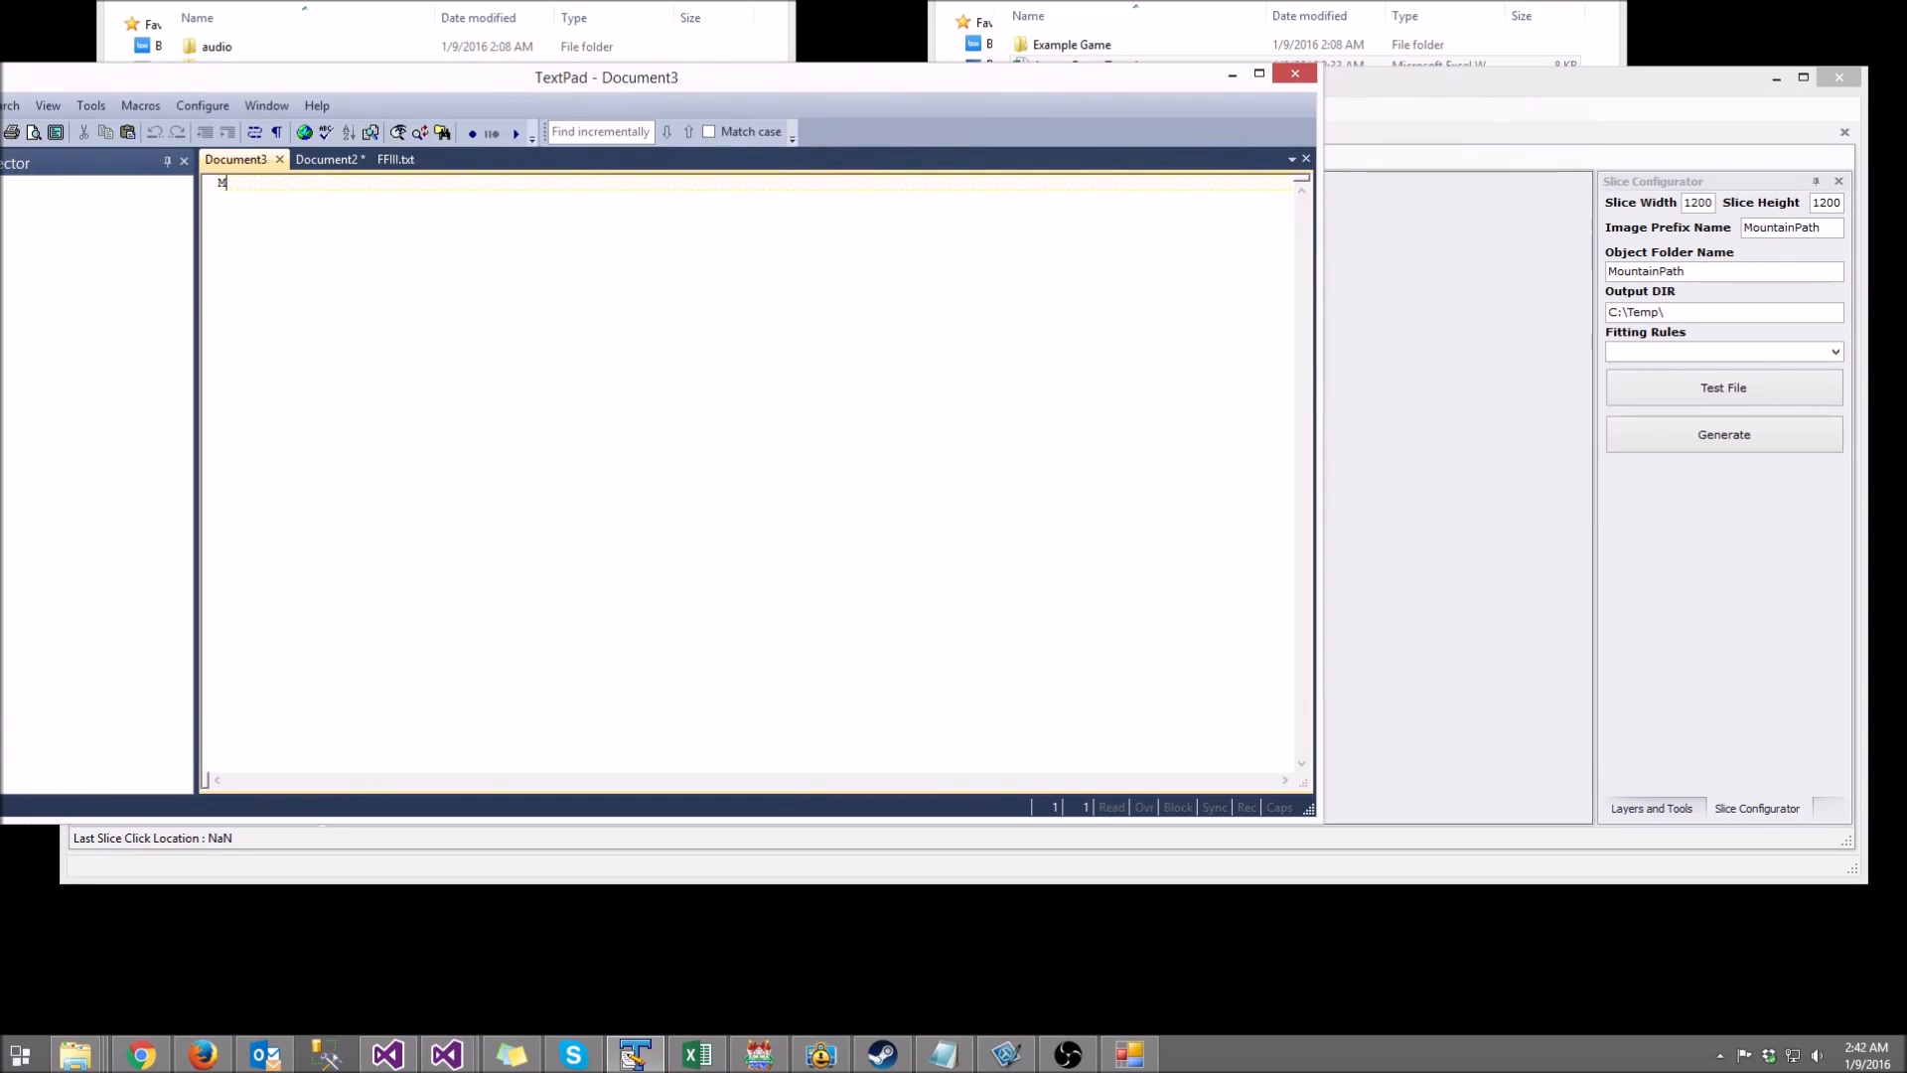
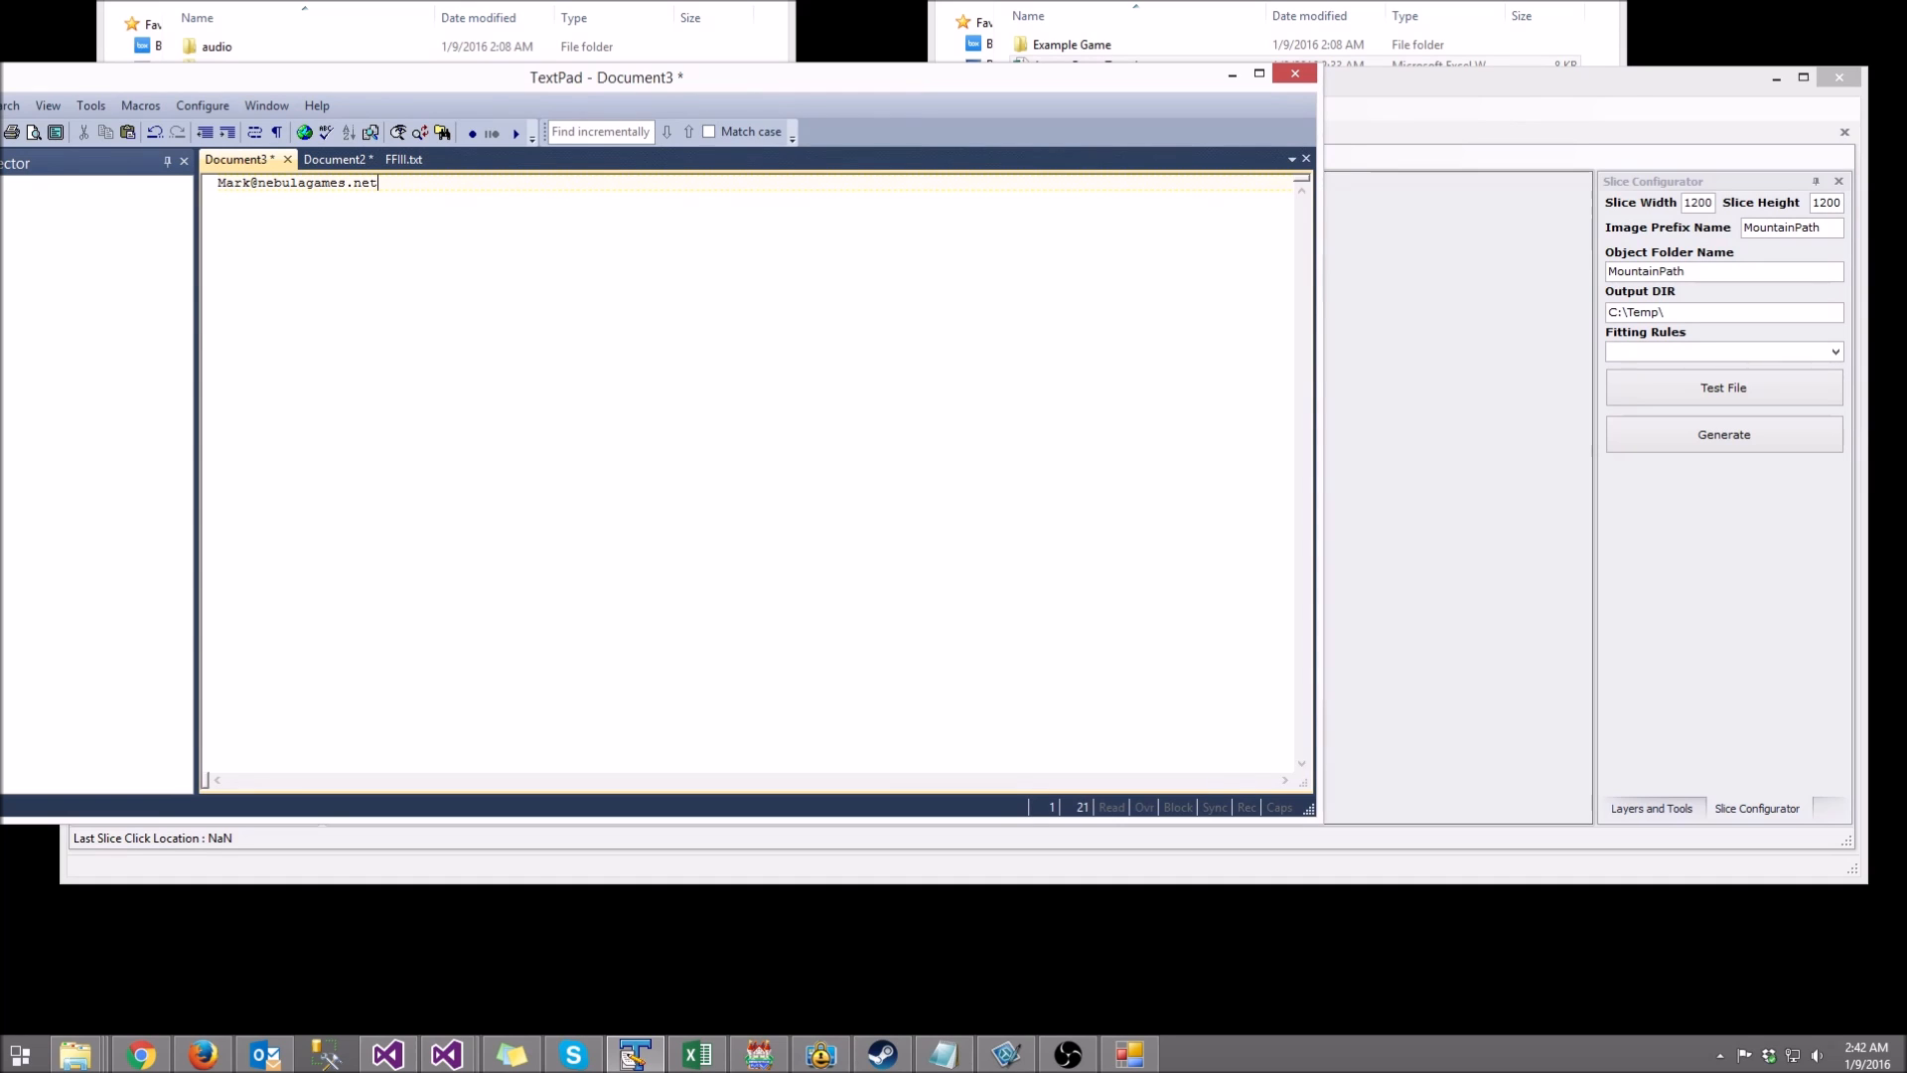
{"action": "key", "text": "shift+Home"}
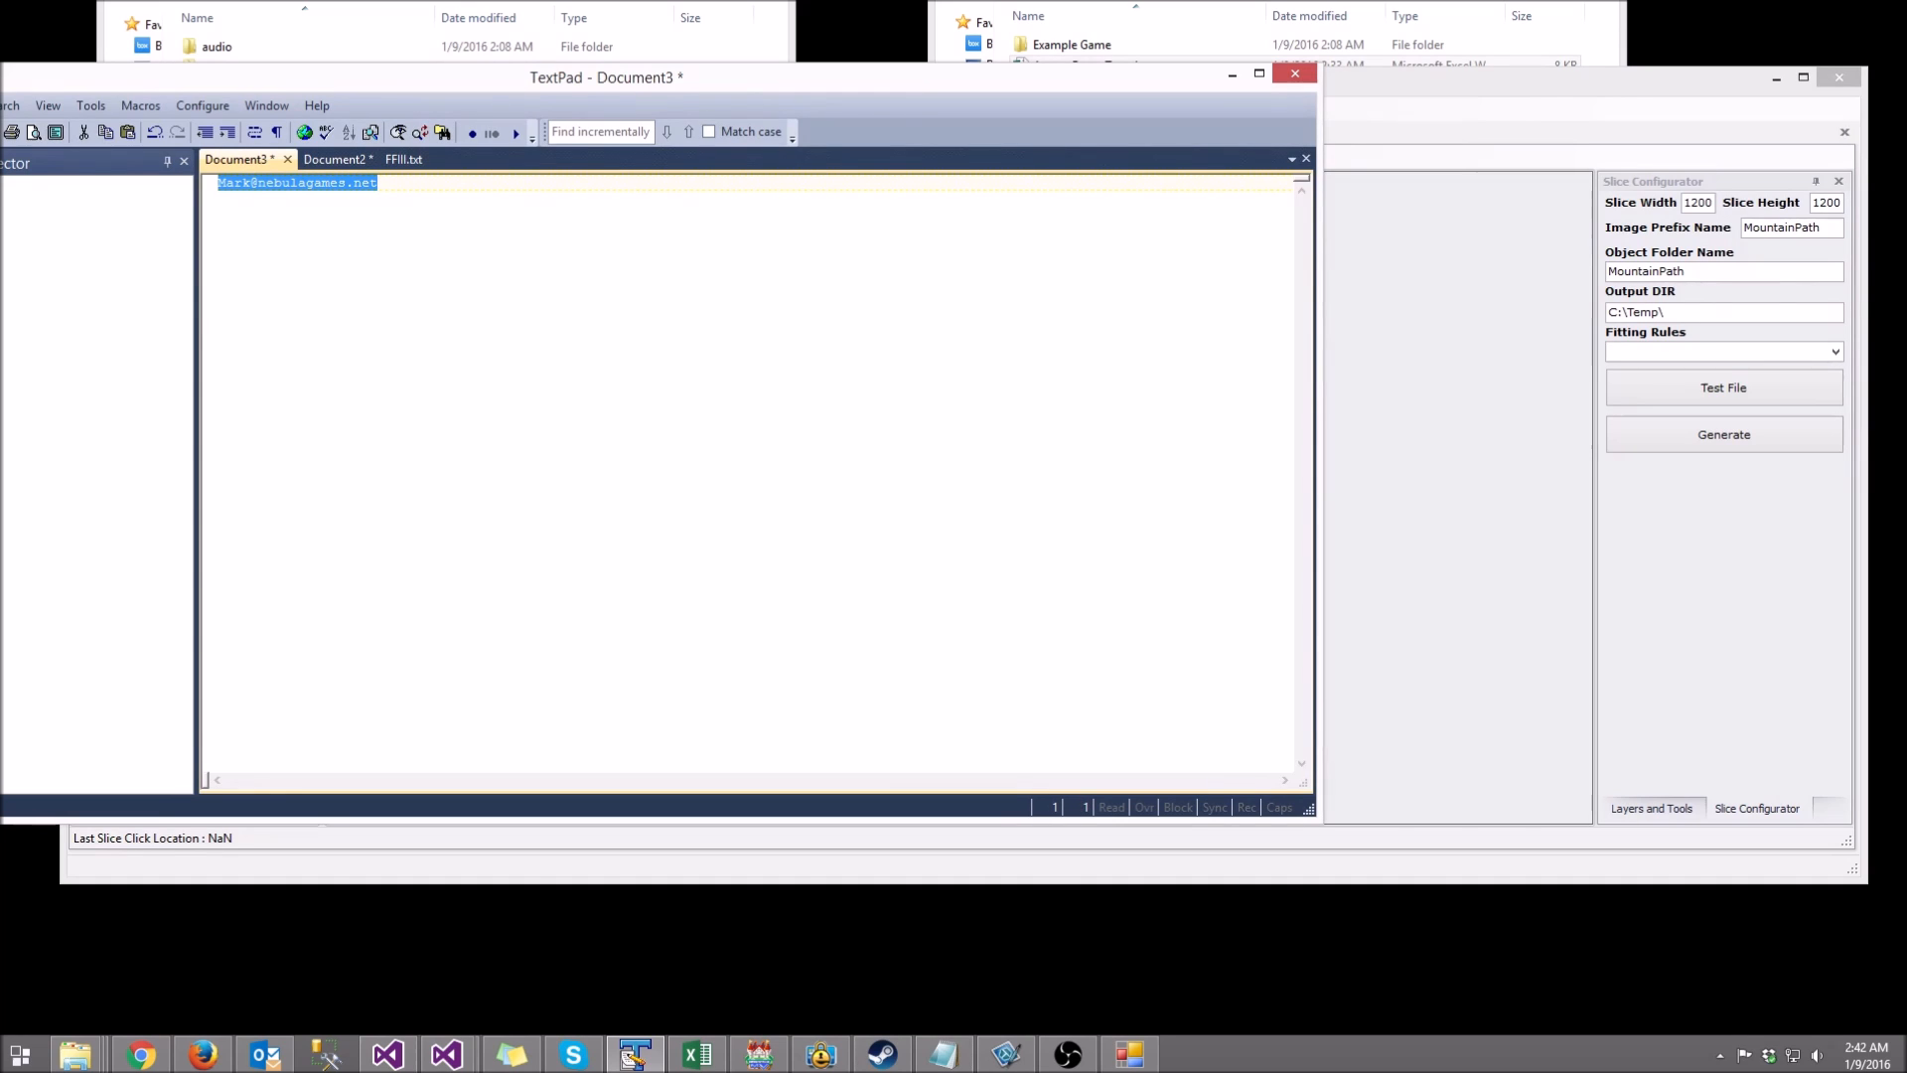
{"action": "key", "text": "End"}
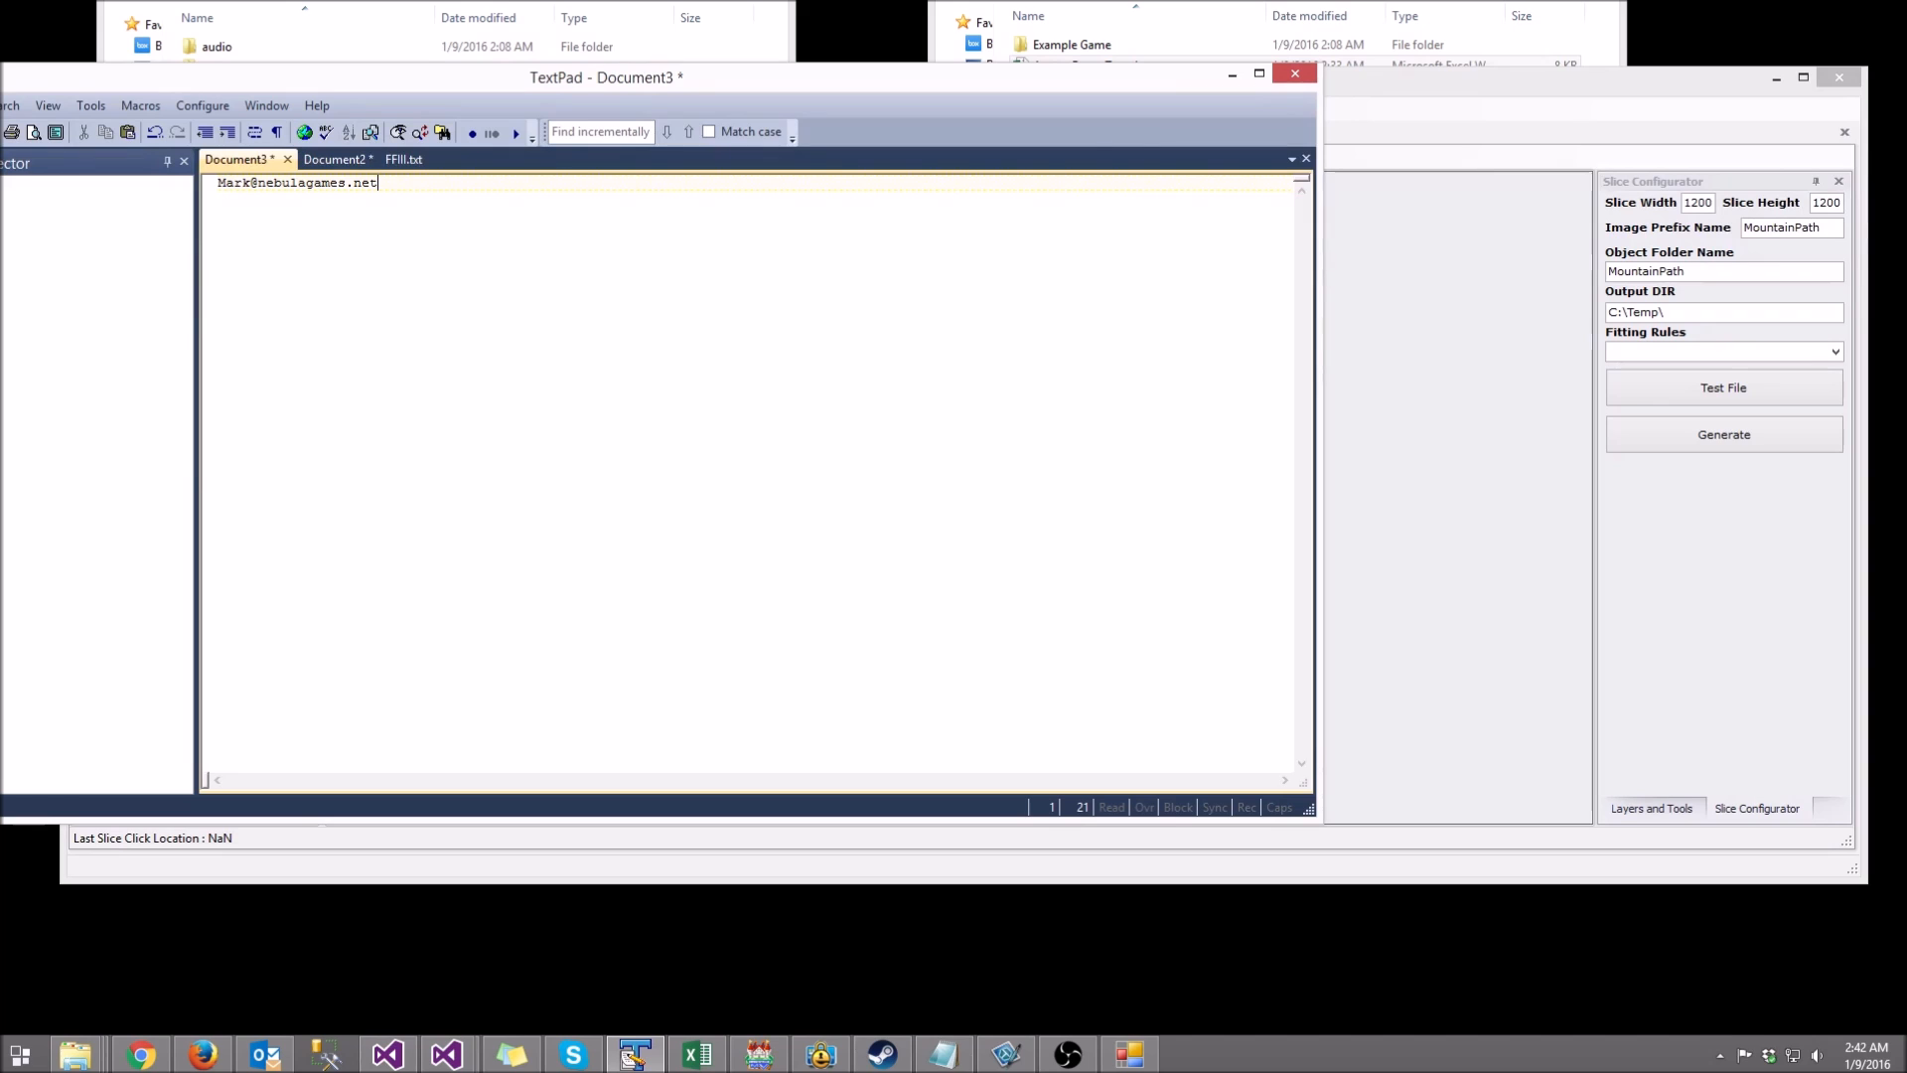